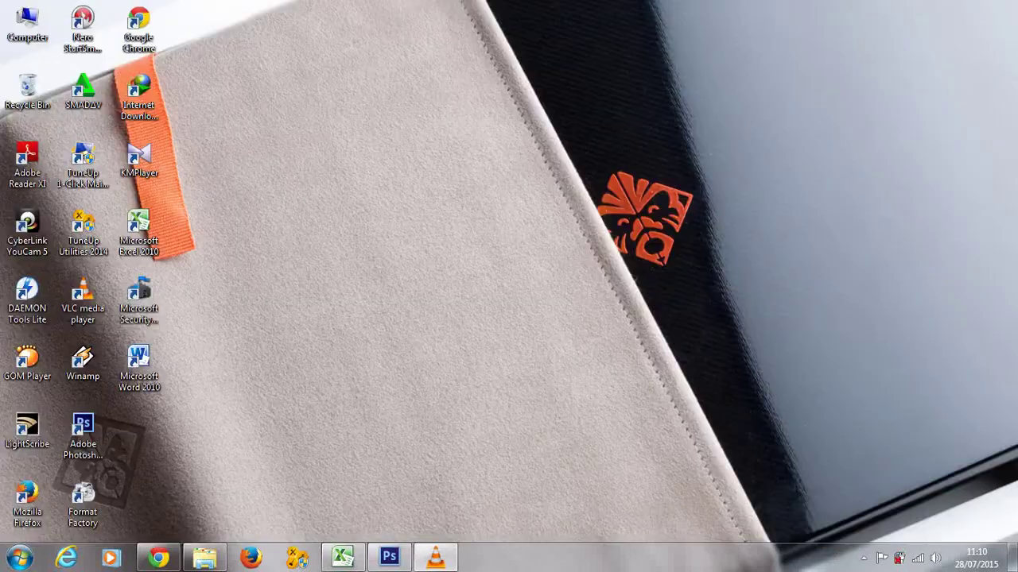
# Bring Photoshop forward and open the selfie JPG from the Downloads folder.
pyautogui.click(388, 556)
pyautogui.hotkey('ctrl', 'o')
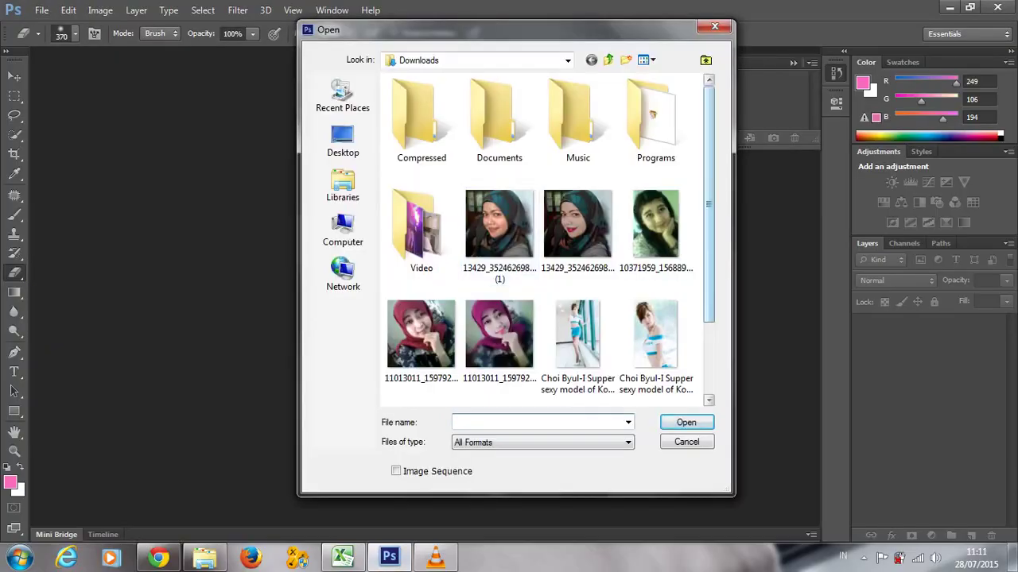
pyautogui.press('Escape')
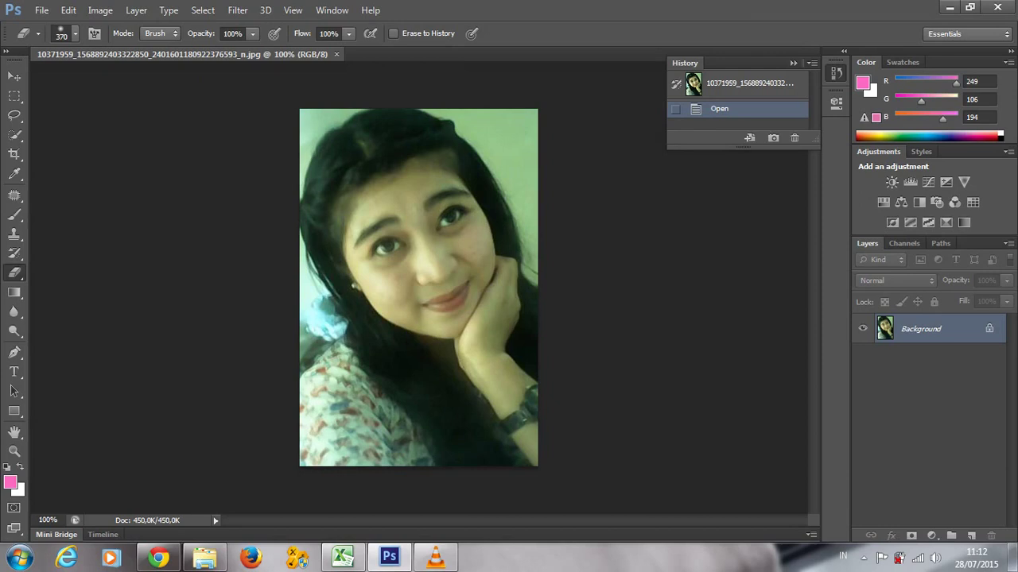
# Patch the dark area under the left eye with clean skin from below.
pyautogui.press('j')
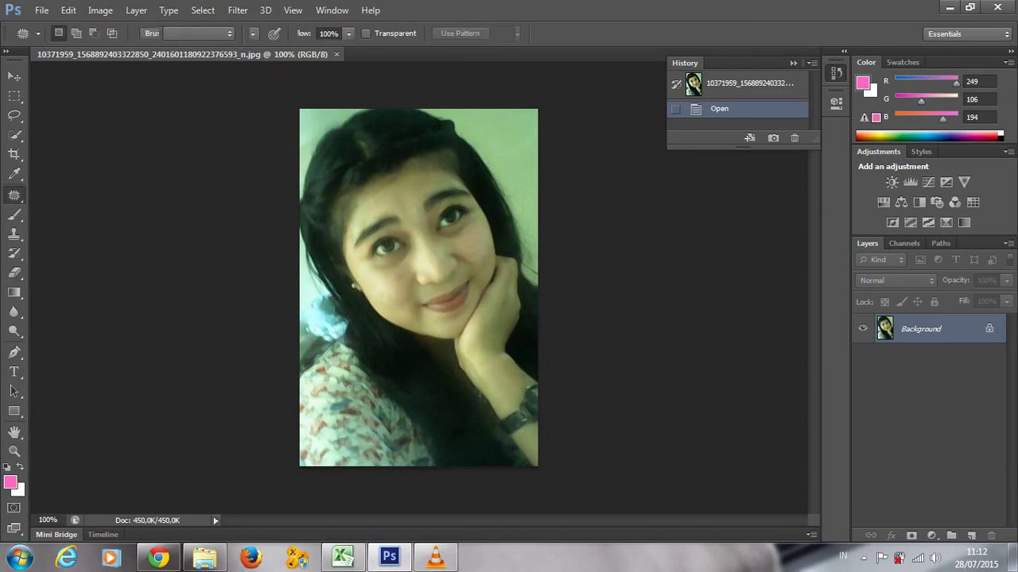
pyautogui.moveTo(370, 259); pyautogui.dragTo(410, 254)
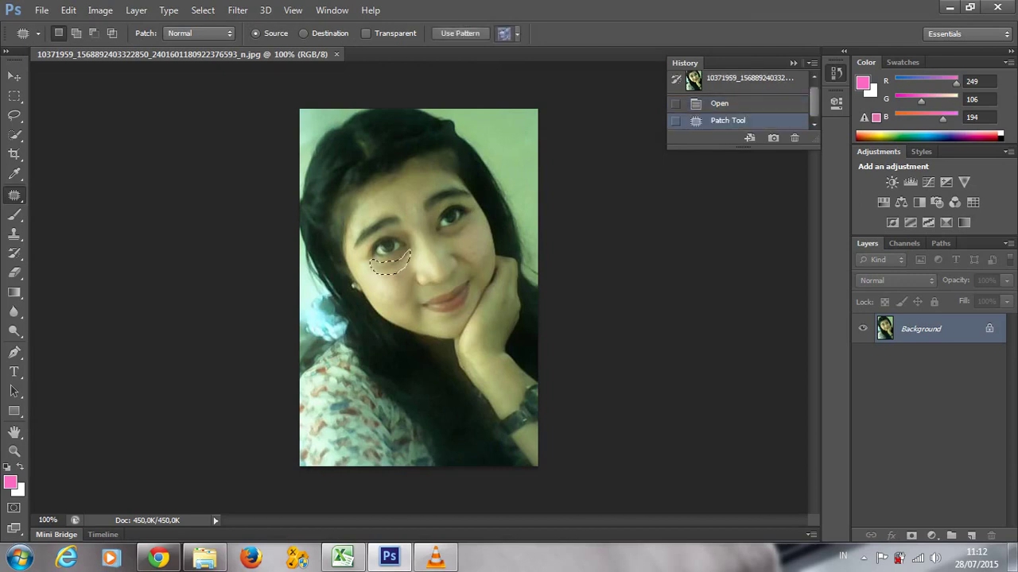
pyautogui.moveTo(390, 264); pyautogui.dragTo(390, 276)
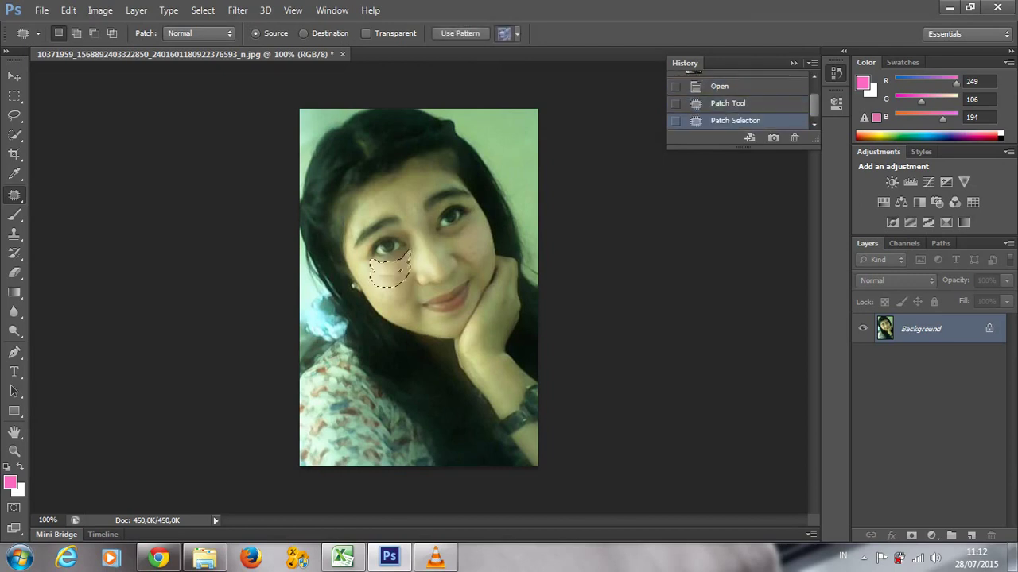
pyautogui.hotkey('ctrl', 'd')
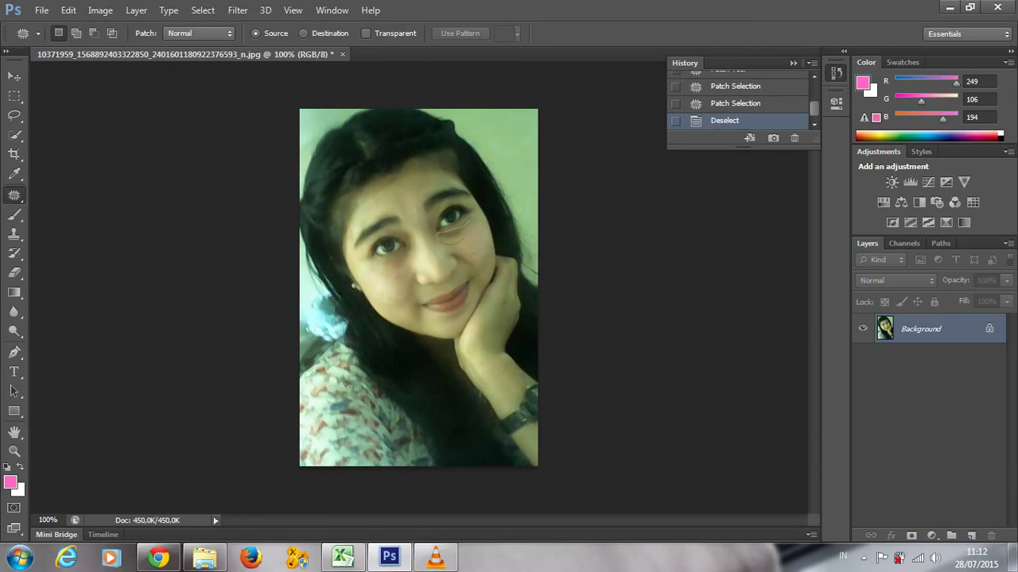
# Patch the dark skin under the right eye in two passes.
pyautogui.moveTo(467, 232); pyautogui.dragTo(476, 224)
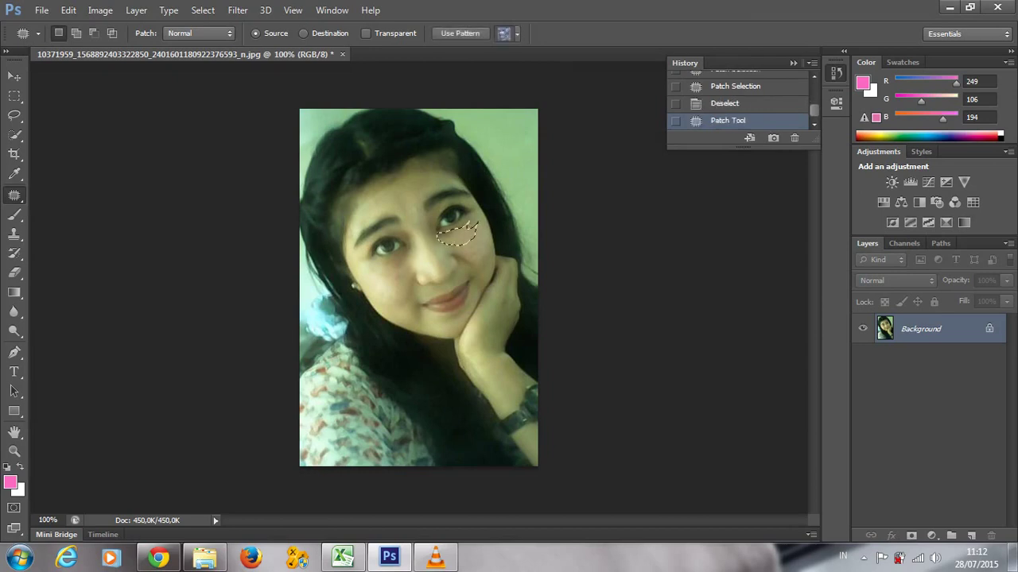
pyautogui.click(458, 236)
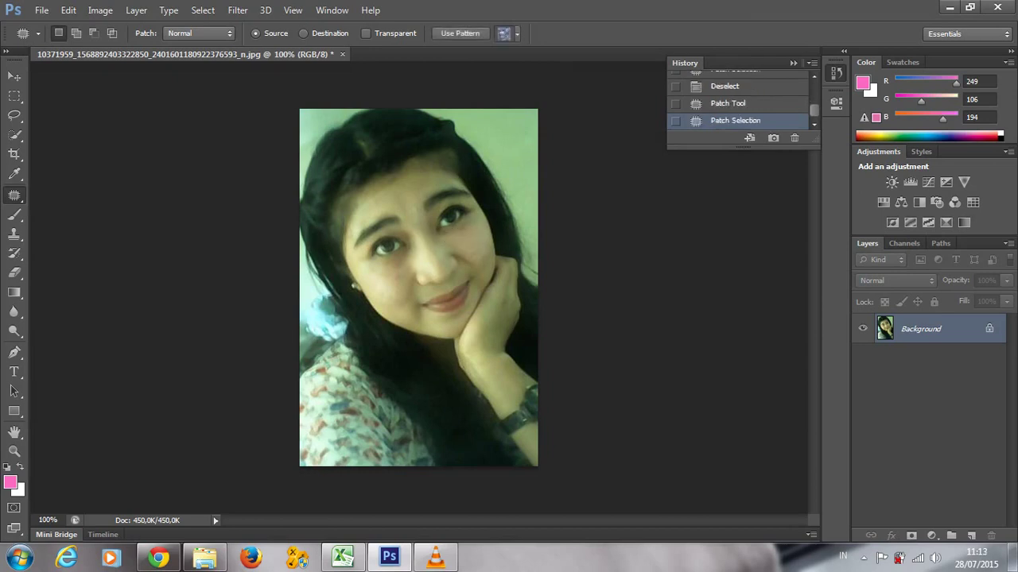
pyautogui.hotkey('ctrl', 'd')
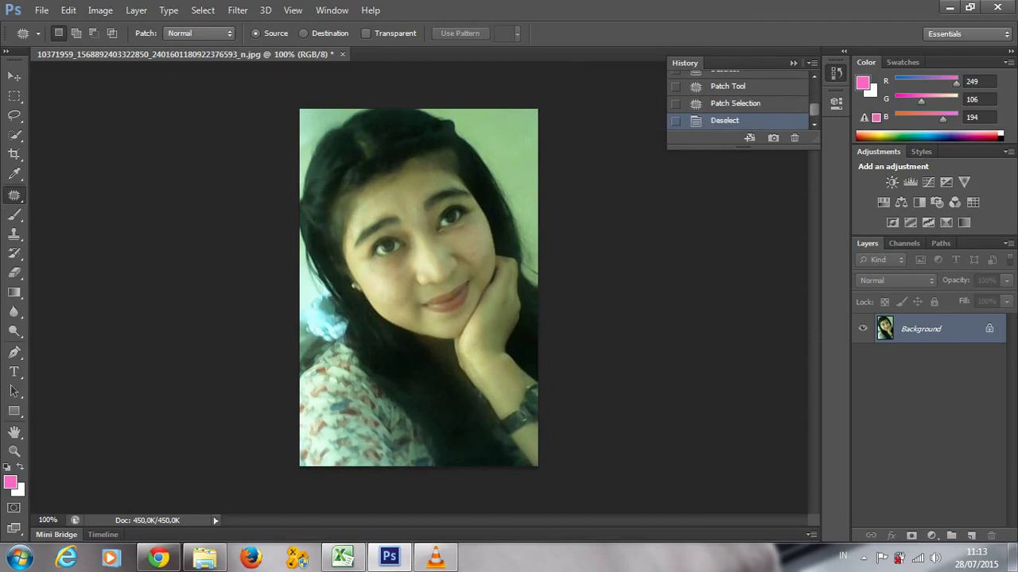
pyautogui.moveTo(443, 226); pyautogui.dragTo(463, 237)
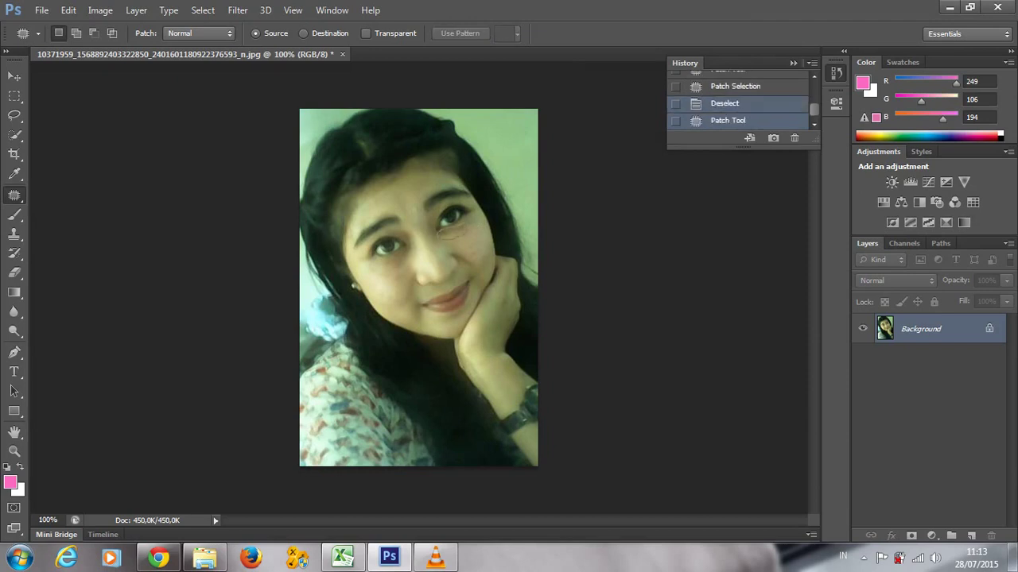
pyautogui.hotkey('ctrl', 'd')
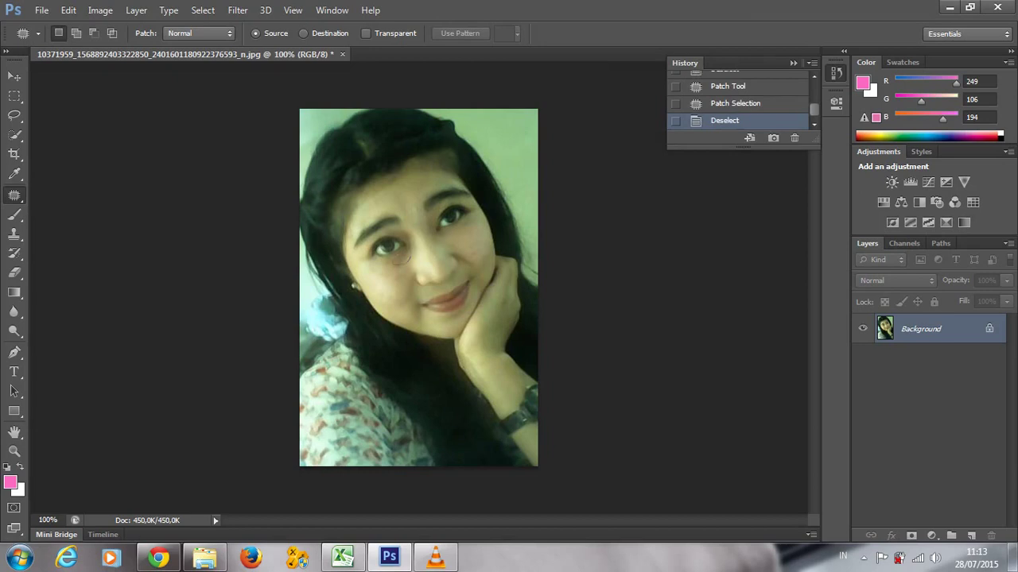
# Patch two more dark spots under the left eye.
pyautogui.moveTo(391, 252); pyautogui.dragTo(405, 259)
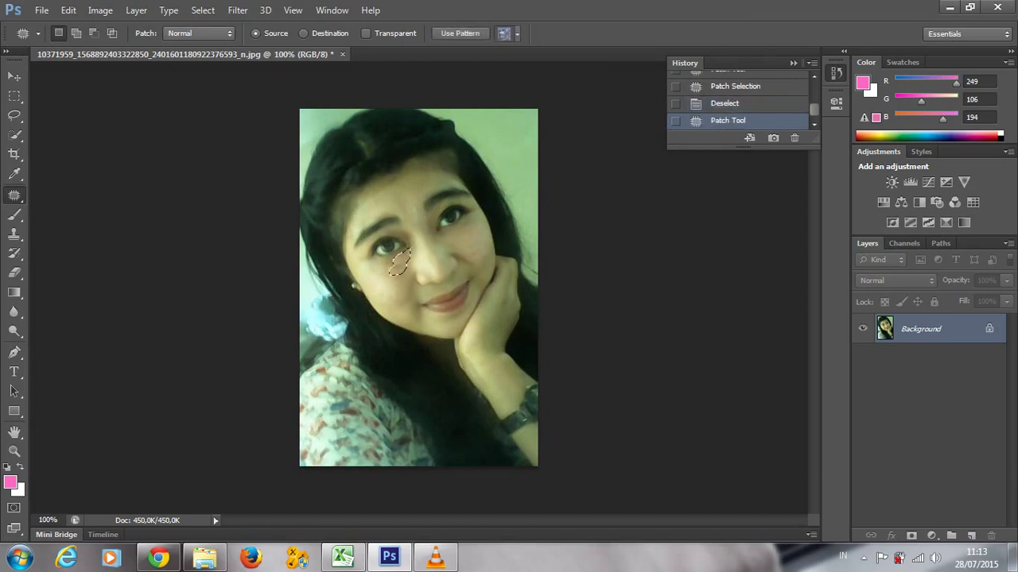
pyautogui.hotkey('ctrl', 'd')
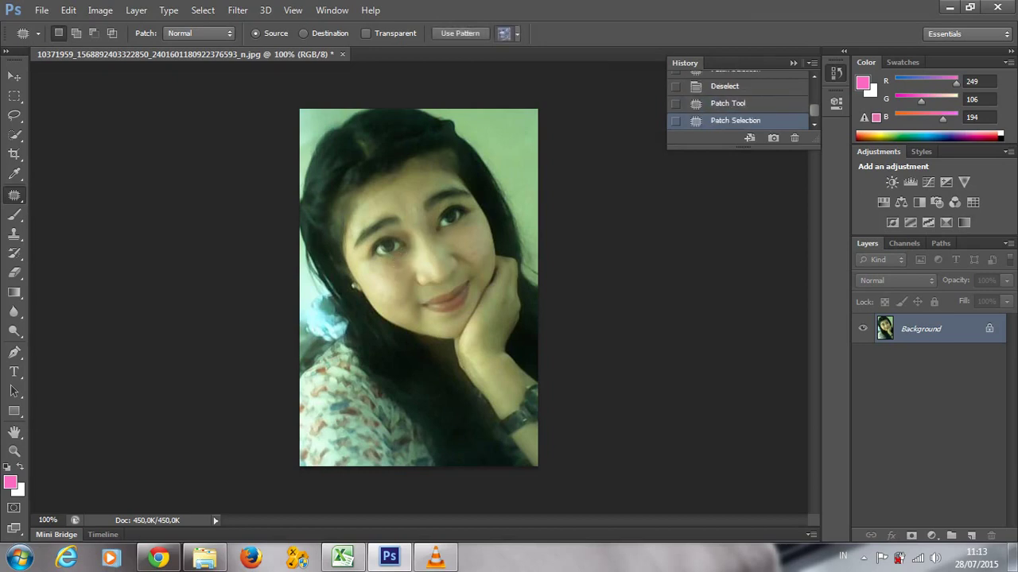
pyautogui.moveTo(379, 268)
pyautogui.mouseDown()
pyautogui.moveTo(394, 274)
pyautogui.moveTo(383, 280)
pyautogui.moveTo(409, 266)
pyautogui.moveTo(398, 261)
pyautogui.moveTo(396, 283)
pyautogui.moveTo(400, 266)
pyautogui.mouseUp()
pyautogui.hotkey('ctrl', 'd')
pyautogui.hotkey('ctrl', 'd')
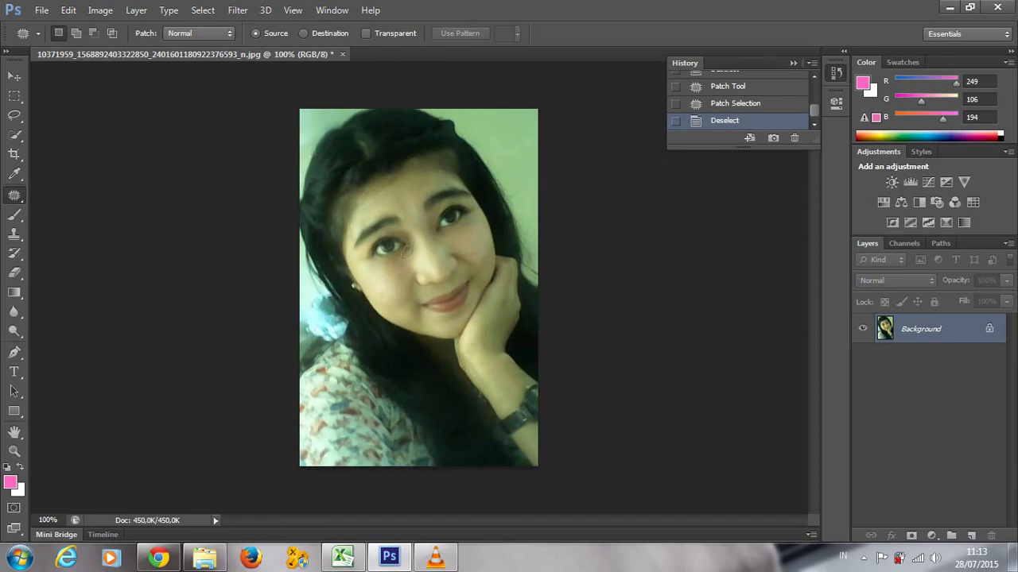
# Patch the small spots under the left eye and the blemishes beside the nose.
pyautogui.moveTo(404, 250); pyautogui.dragTo(401, 269)
pyautogui.hotkey('ctrl', 'd')
pyautogui.moveTo(462, 254); pyautogui.dragTo(469, 278)
pyautogui.hotkey('ctrl', 'd')
pyautogui.moveTo(460, 254); pyautogui.dragTo(466, 274)
pyautogui.hotkey('ctrl', 'd')
pyautogui.moveTo(454, 251)
pyautogui.mouseDown()
pyautogui.moveTo(464, 249)
pyautogui.moveTo(465, 270)
pyautogui.mouseUp()
pyautogui.hotkey('ctrl', 'd')
pyautogui.moveTo(465, 242); pyautogui.dragTo(466, 263)
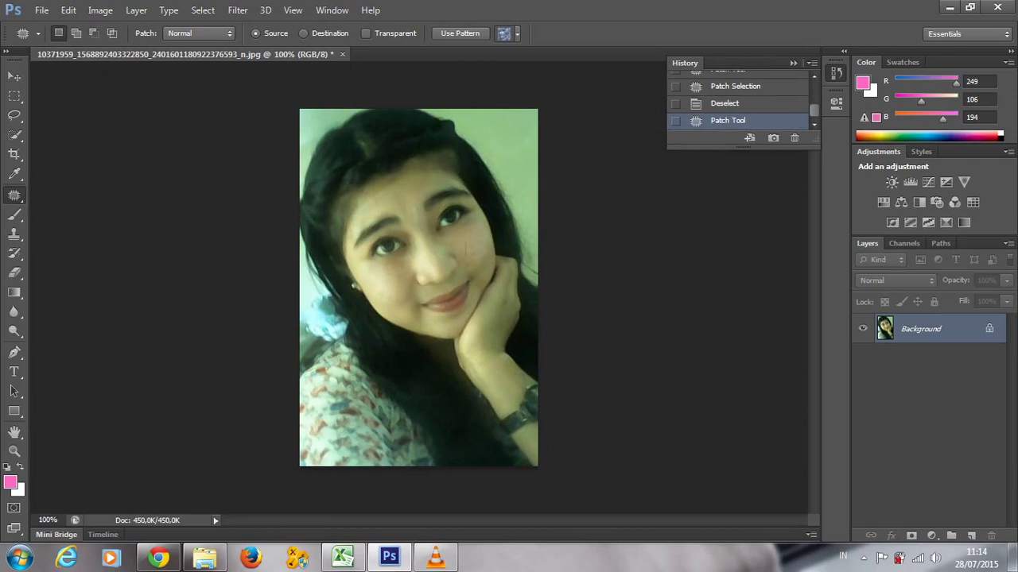
# Dismiss the no-pixels warning, then patch two blemishes beside the nose and one beside the lips.
pyautogui.click(467, 249)
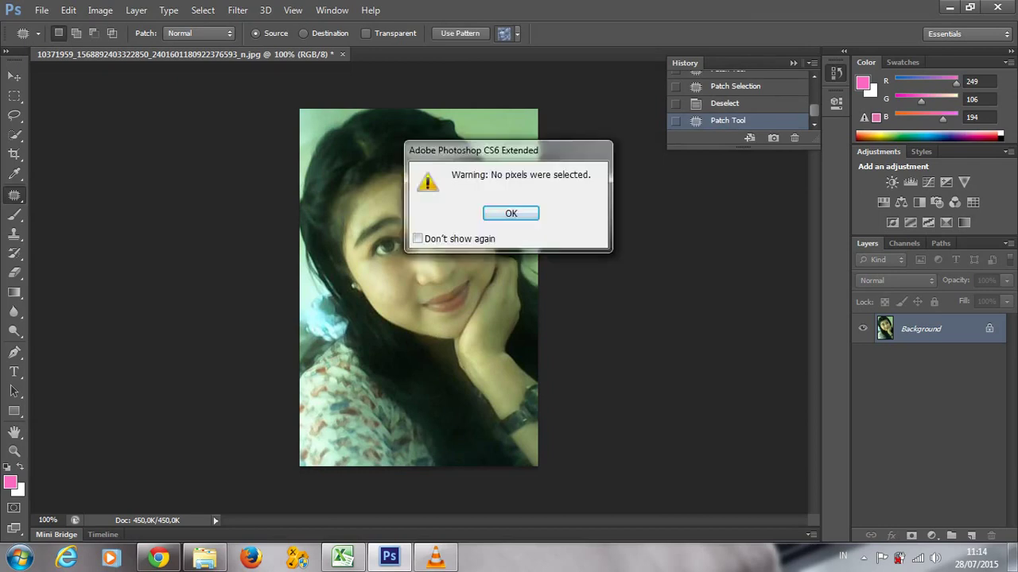
pyautogui.press('Return')
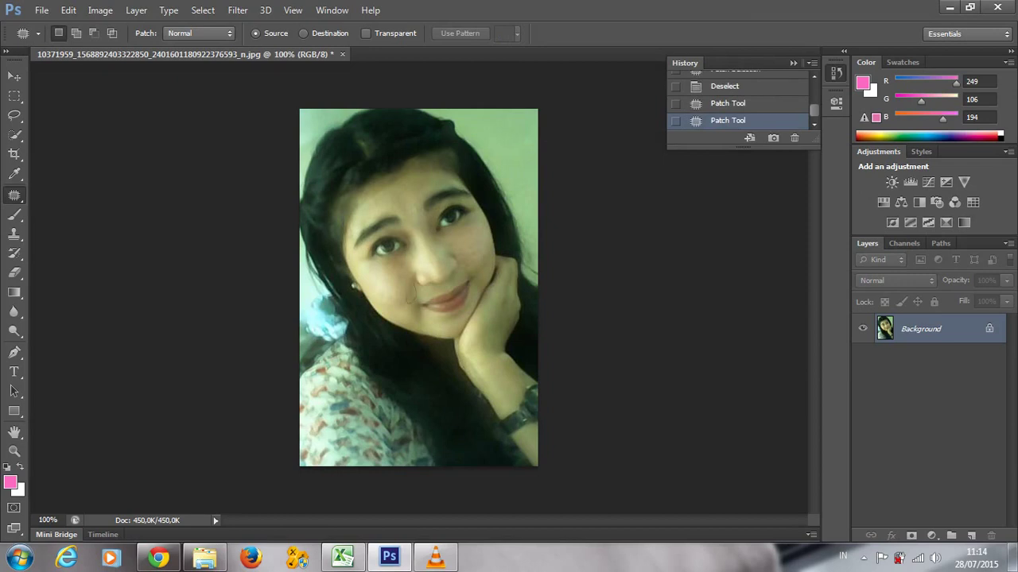
pyautogui.moveTo(411, 291); pyautogui.dragTo(407, 286)
pyautogui.hotkey('ctrl', 'd')
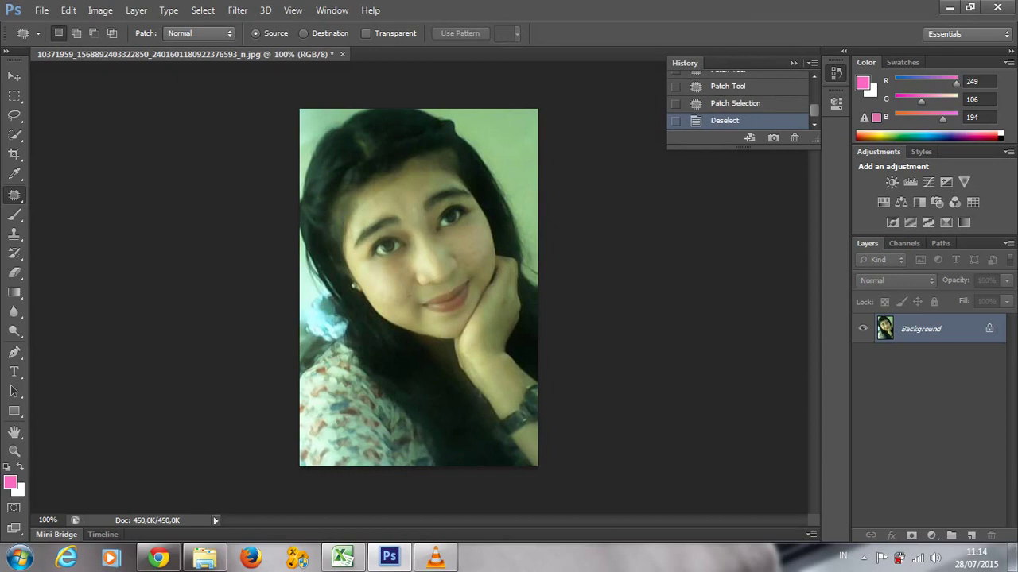
pyautogui.moveTo(403, 287)
pyautogui.mouseDown()
pyautogui.moveTo(402, 275)
pyautogui.moveTo(374, 290)
pyautogui.mouseUp()
pyautogui.hotkey('ctrl', 'd')
pyautogui.moveTo(417, 310)
pyautogui.mouseDown()
pyautogui.moveTo(410, 298)
pyautogui.moveTo(429, 326)
pyautogui.mouseUp()
pyautogui.hotkey('ctrl', 'd')
# Patch the remaining cheek spots near the hand, redoing one unwanted patch.
pyautogui.moveTo(475, 259); pyautogui.dragTo(471, 288)
pyautogui.hotkey('ctrl', 'd')
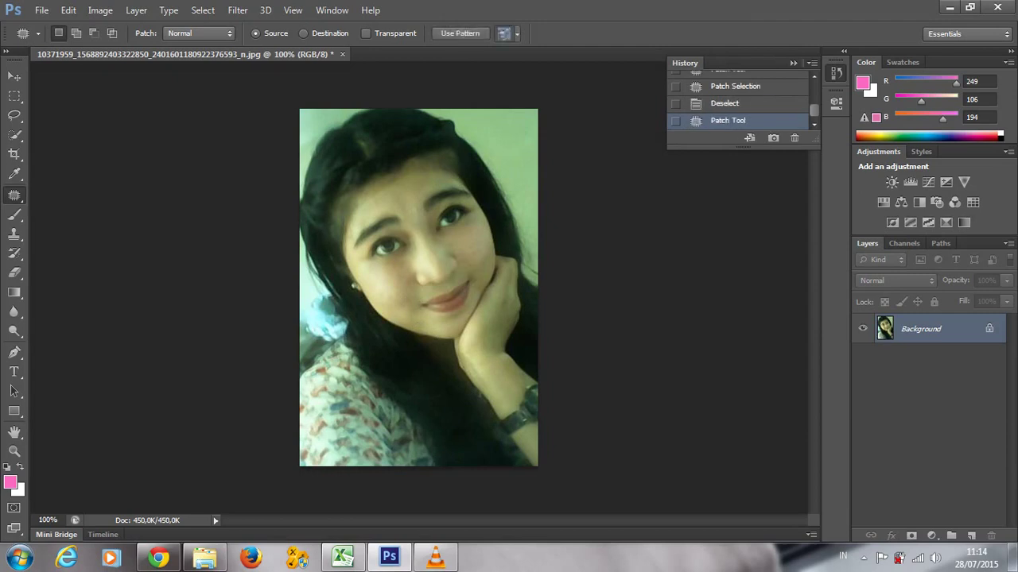
pyautogui.hotkey('ctrl', 'z')
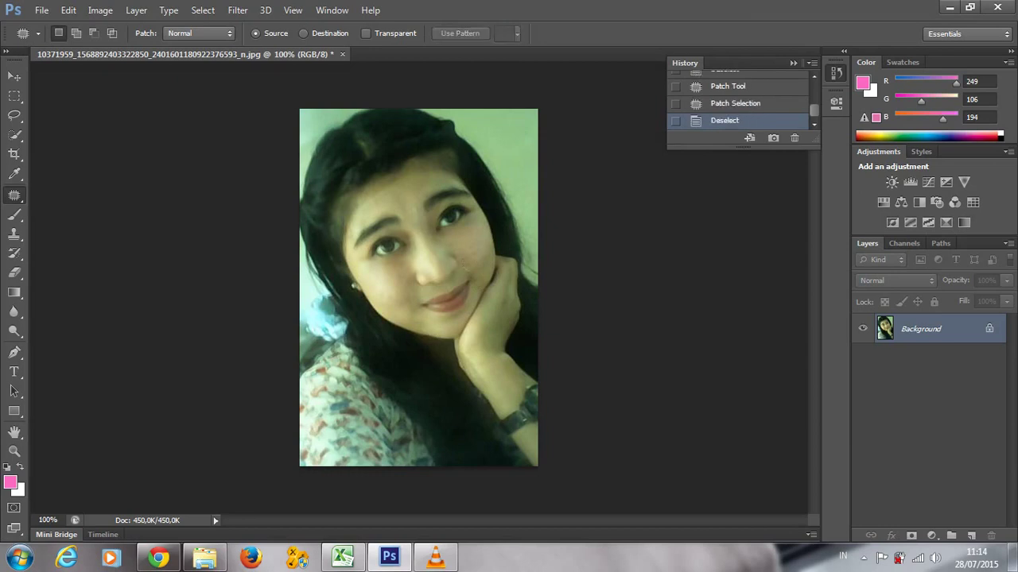
pyautogui.moveTo(471, 253); pyautogui.dragTo(468, 269)
pyautogui.hotkey('ctrl', 'd')
pyautogui.moveTo(407, 313); pyautogui.dragTo(406, 316)
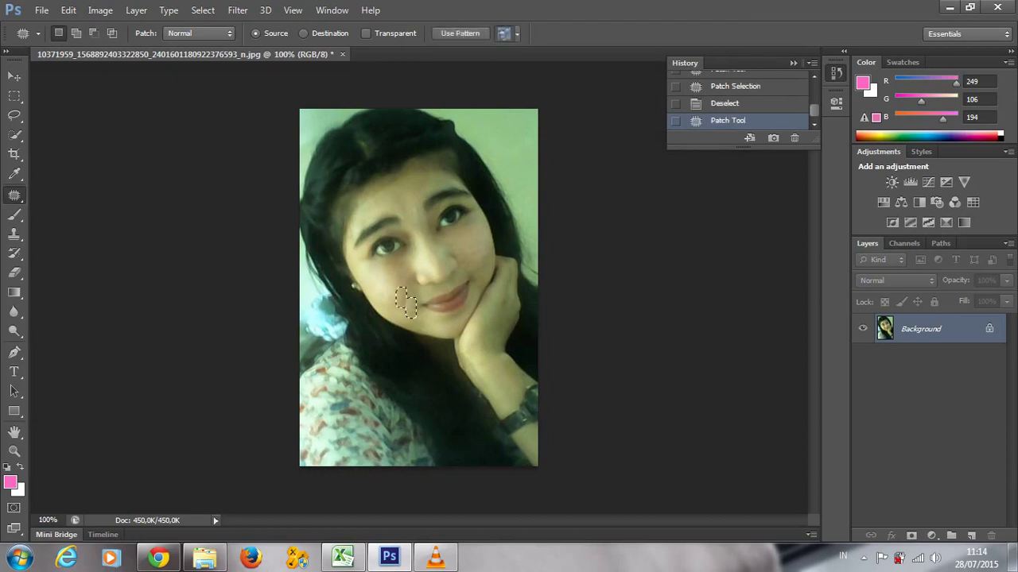
pyautogui.hotkey('ctrl', 'd')
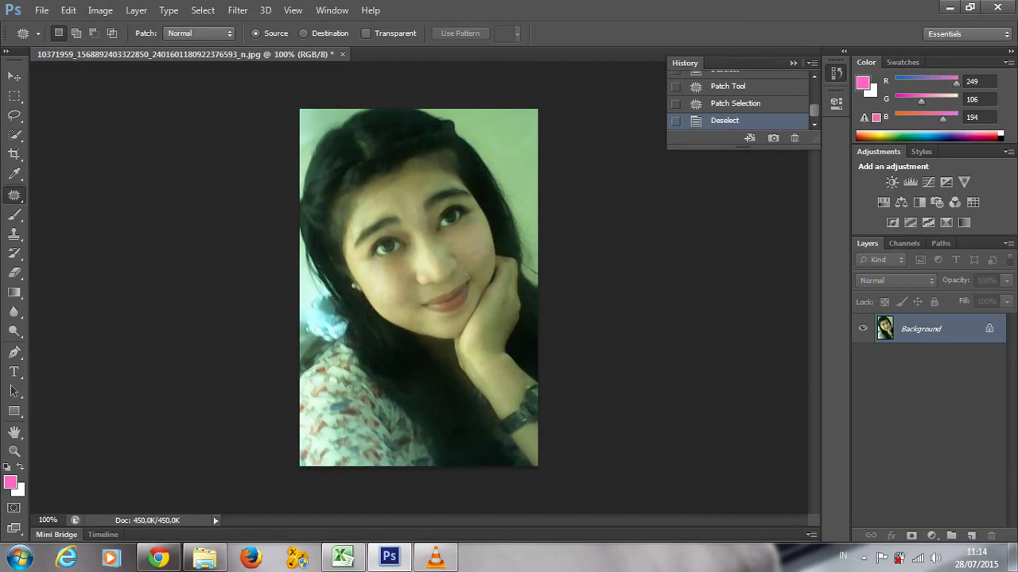
pyautogui.moveTo(471, 277); pyautogui.dragTo(473, 276)
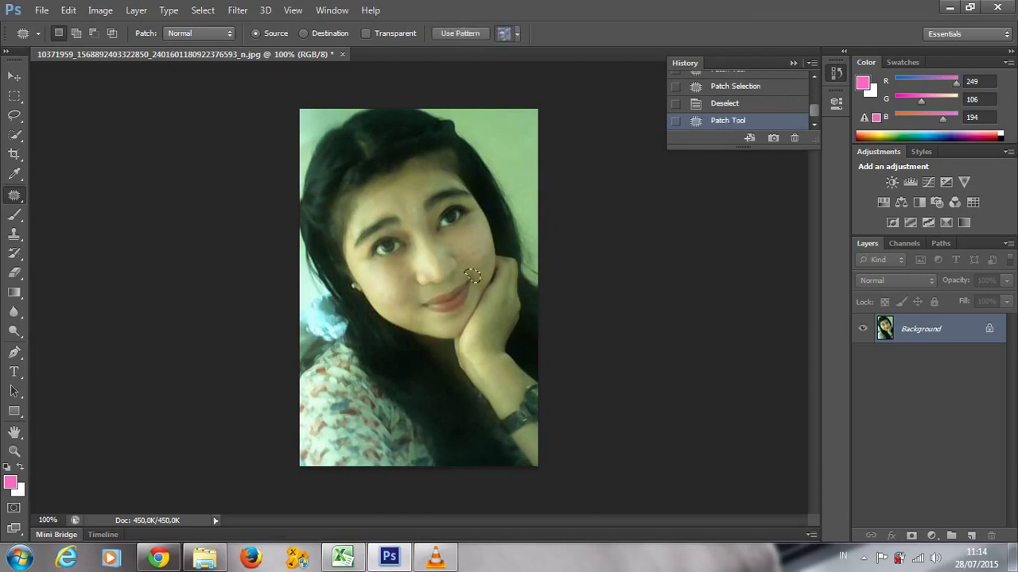
pyautogui.hotkey('ctrl', 'd')
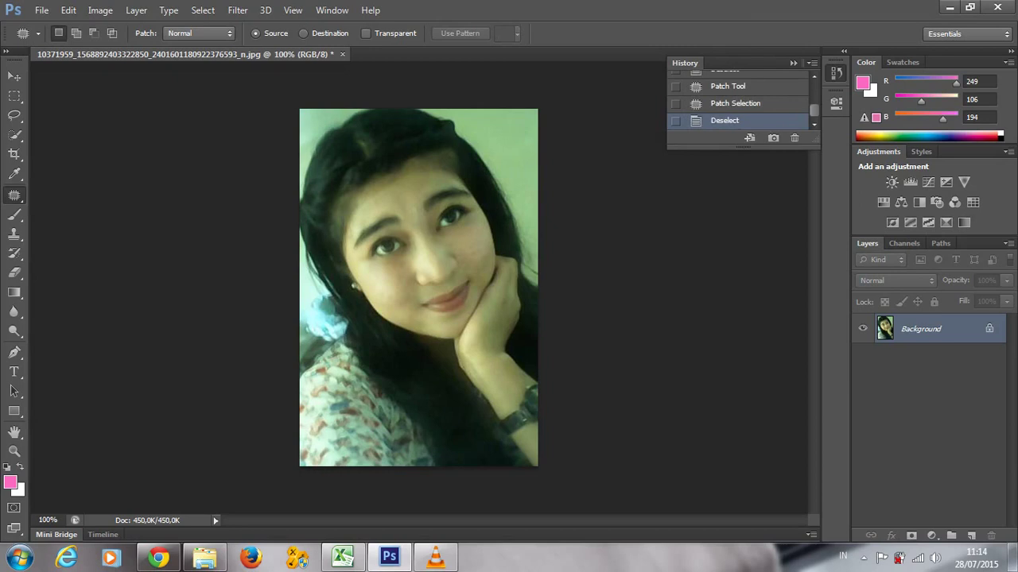
pyautogui.rightClick(14, 195)
pyautogui.click(91, 192)
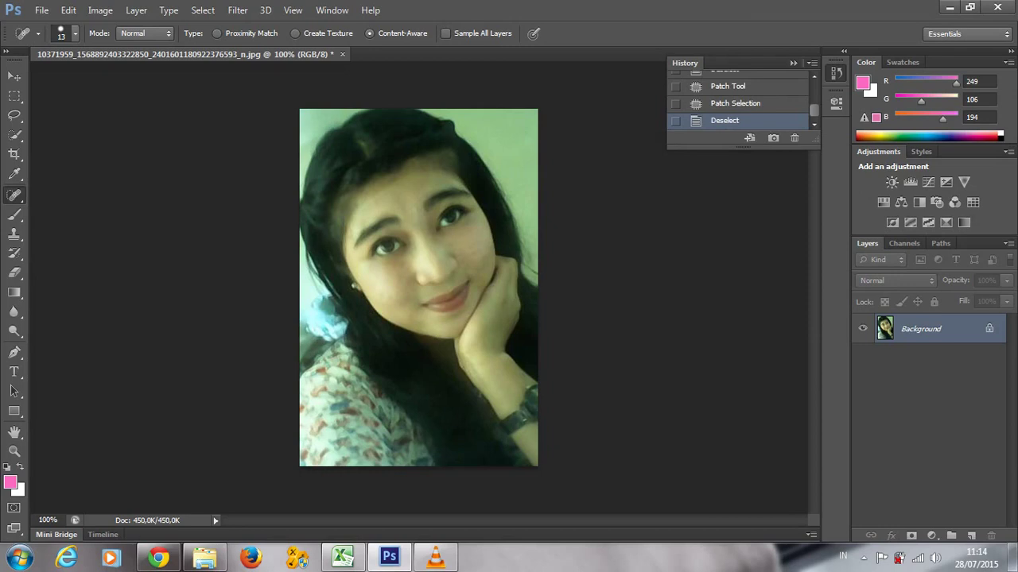
# Spot-heal one small speck on the cheek and two on the forehead.
pyautogui.click(473, 255)
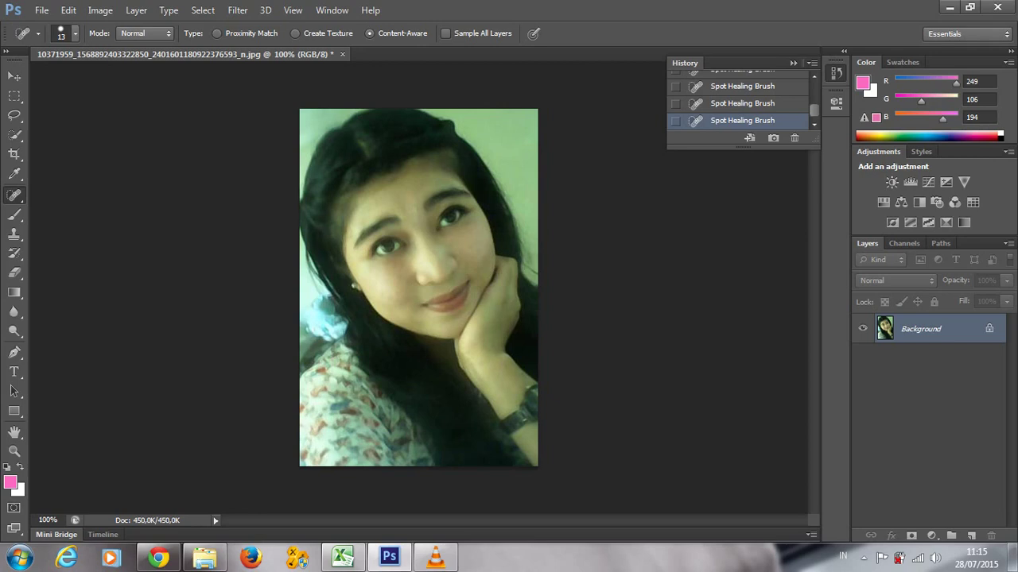
pyautogui.click(414, 210)
pyautogui.click(409, 211)
pyautogui.click(14, 312)
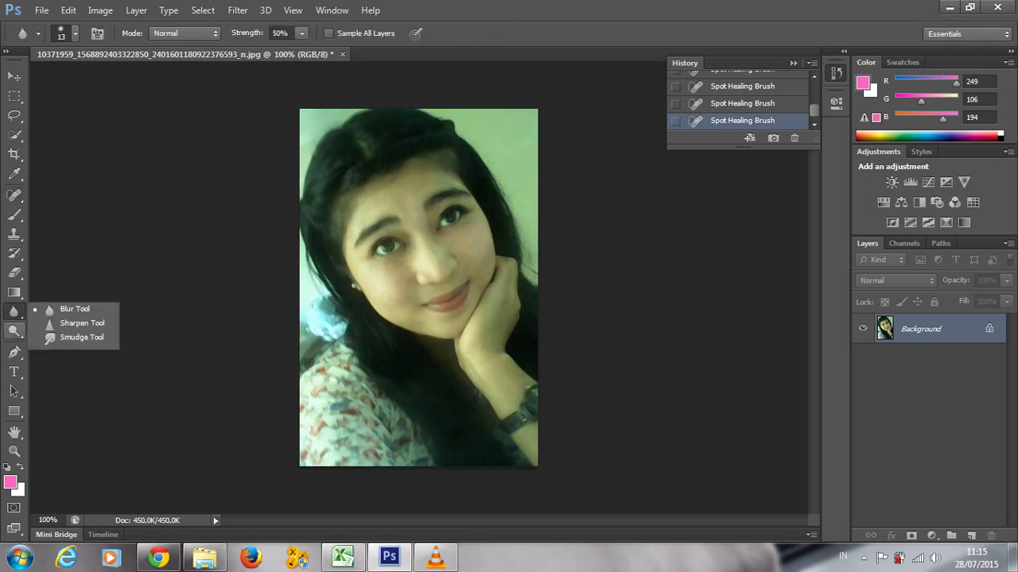
# Blur the skin once, then burn-darken the areas around the nose and cheek.
pyautogui.click(421, 254)
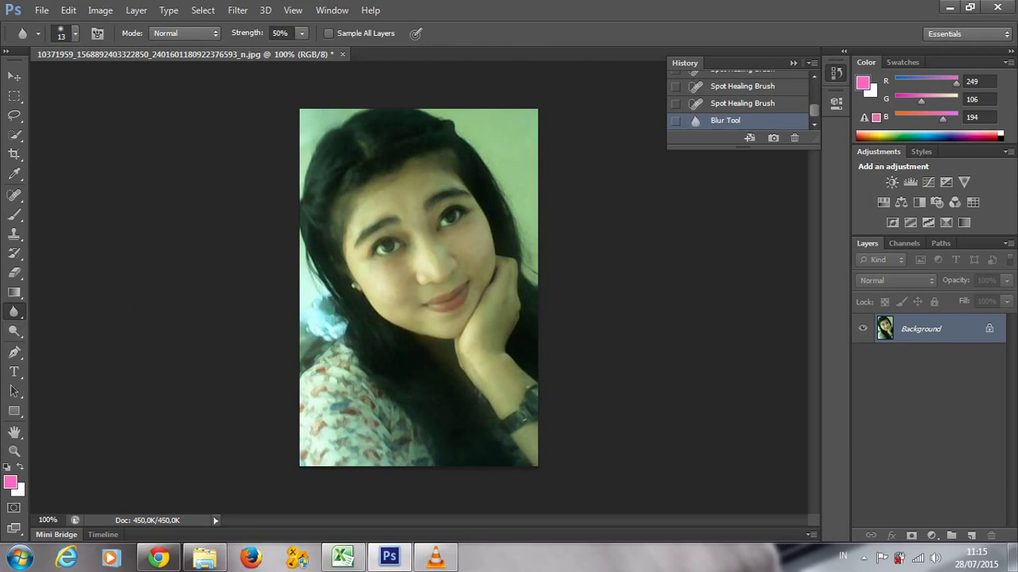
pyautogui.press('o')
pyautogui.rightClick(15, 331)
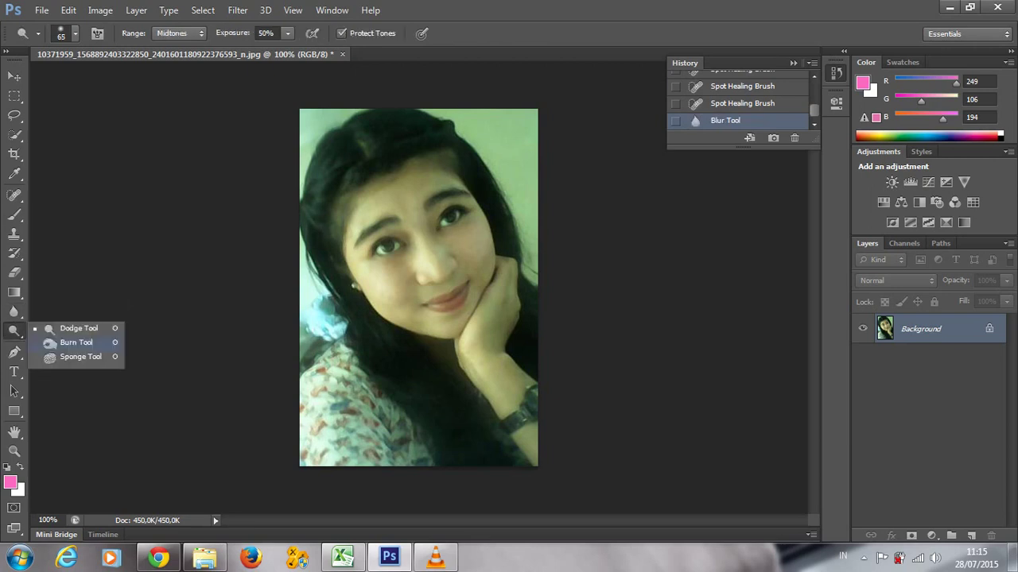
pyautogui.click(76, 342)
pyautogui.moveTo(389, 267)
pyautogui.mouseDown()
pyautogui.moveTo(401, 287)
pyautogui.moveTo(392, 309)
pyautogui.mouseUp()
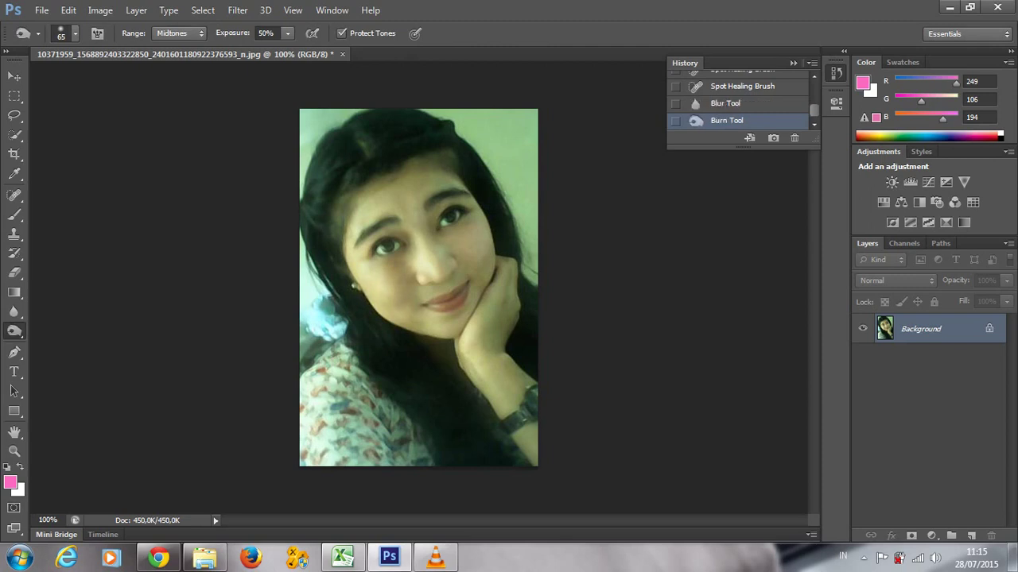
pyautogui.moveTo(475, 224); pyautogui.dragTo(477, 259)
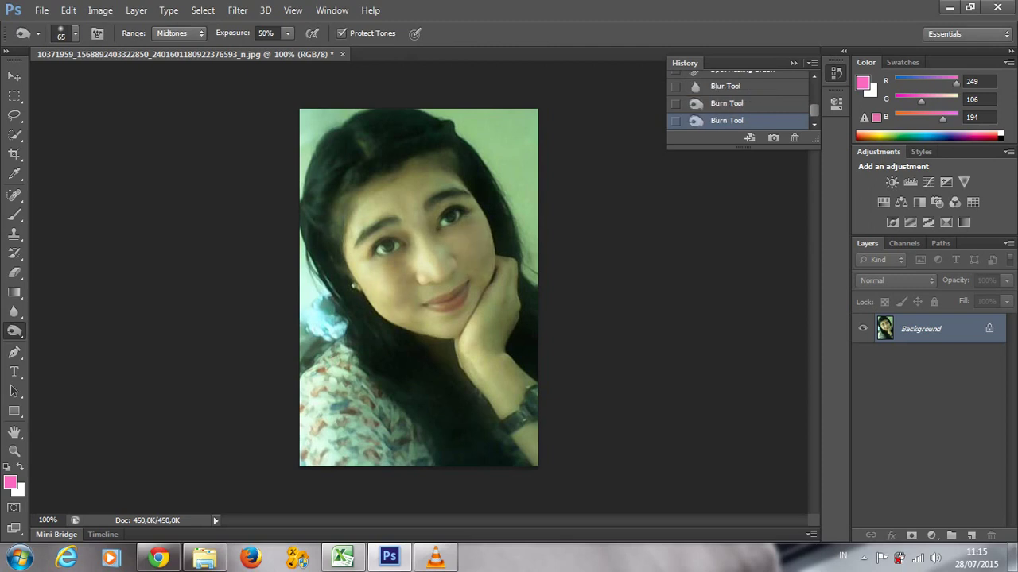
# Remove the burn strokes from History and add a new empty layer.
pyautogui.hotkey('ctrl', 'z')
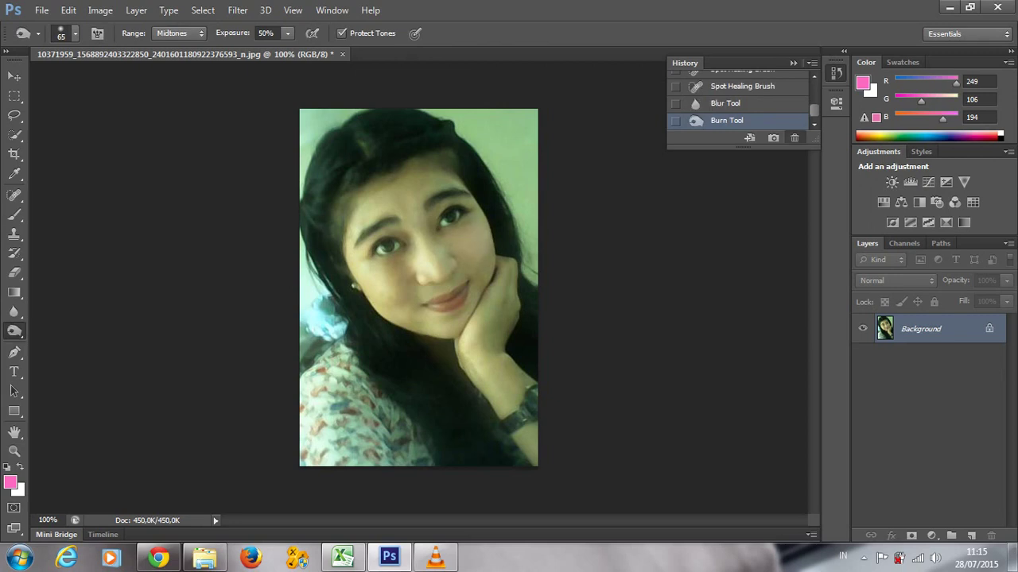
pyautogui.click(793, 138)
pyautogui.press('Return')
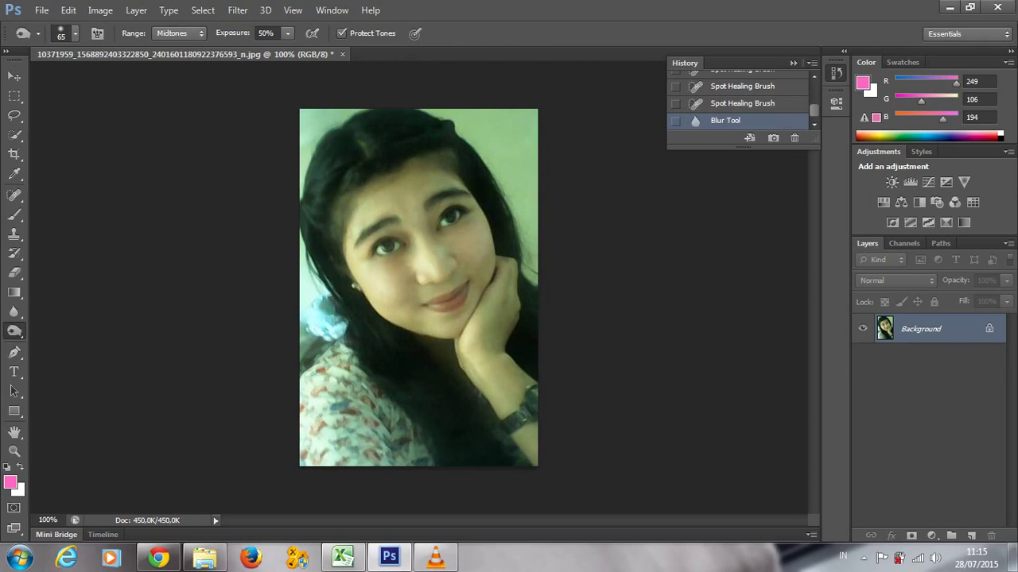
pyautogui.click(970, 535)
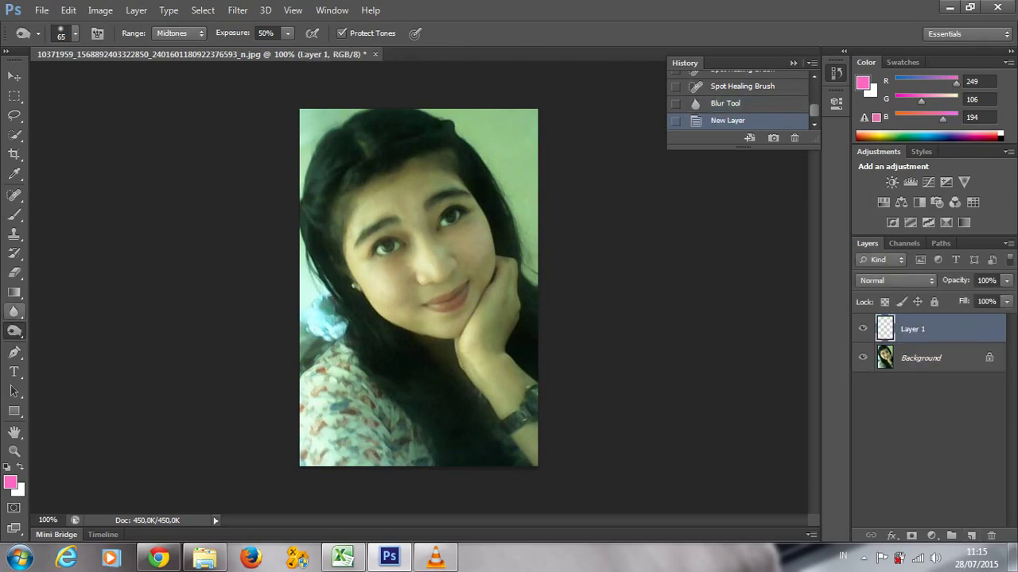
# Paint pink over the lips and soften it with a 5,7 px Gaussian Blur.
pyautogui.press('b')
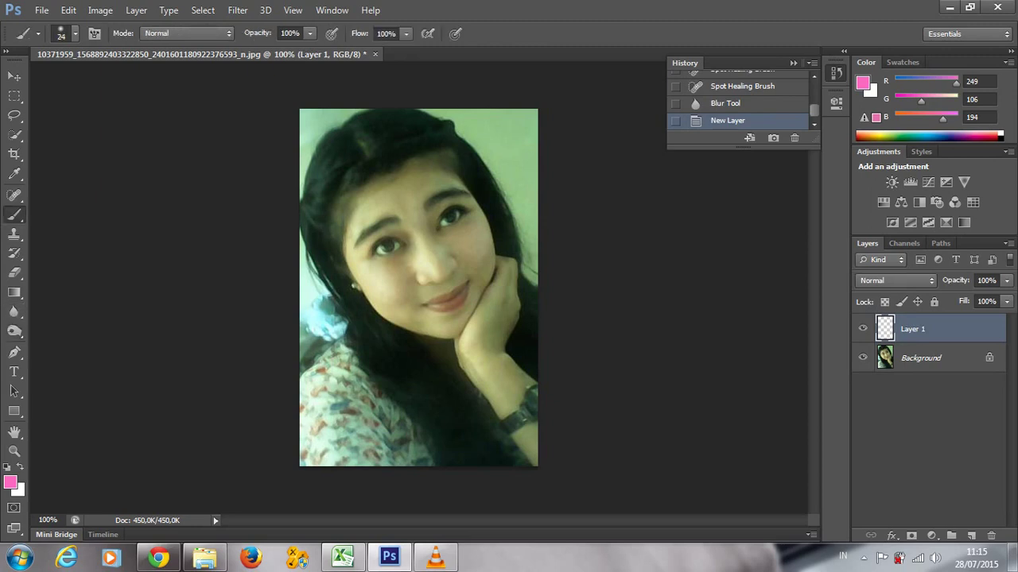
pyautogui.rightClick(466, 298)
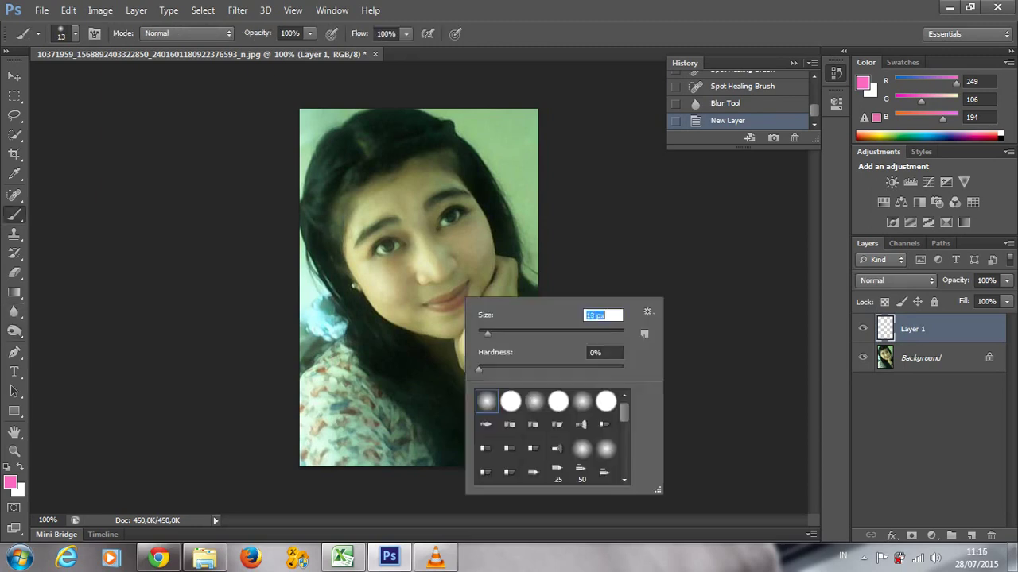
pyautogui.moveTo(426, 306)
pyautogui.mouseDown()
pyautogui.moveTo(447, 308)
pyautogui.moveTo(467, 286)
pyautogui.moveTo(433, 302)
pyautogui.mouseUp()
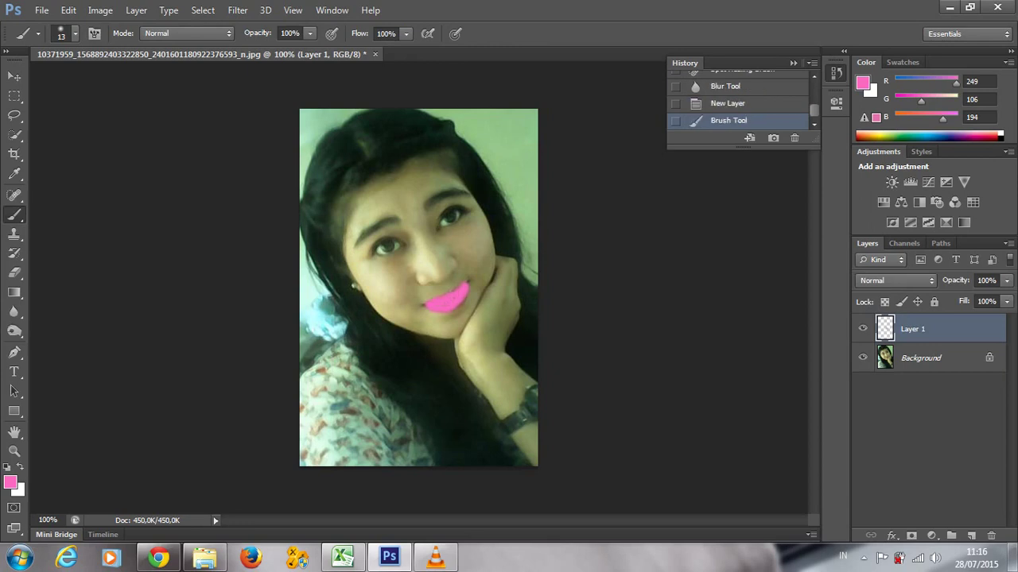
pyautogui.hotkey('alt', 't')
pyautogui.click(458, 265)
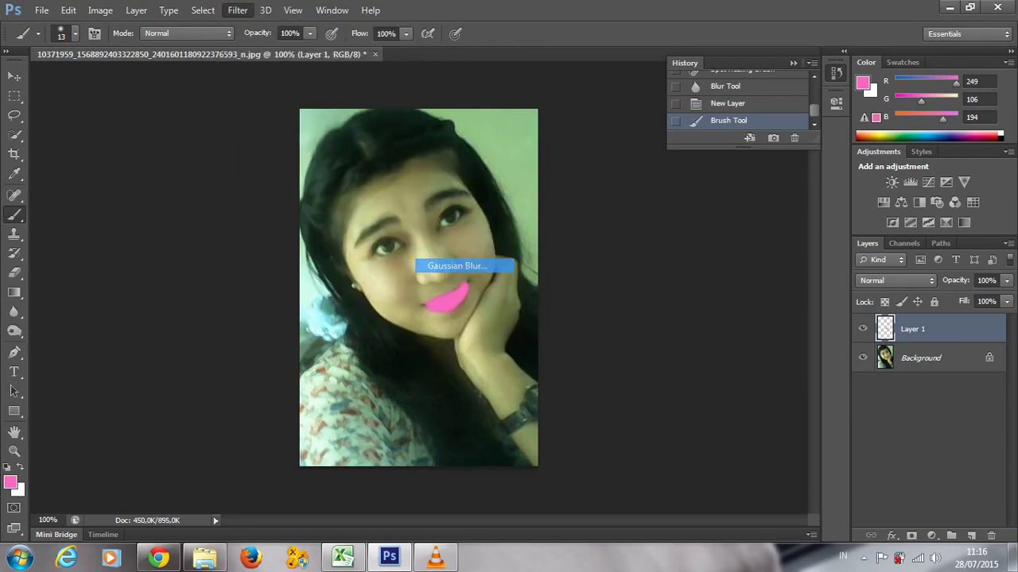
pyautogui.click(621, 464)
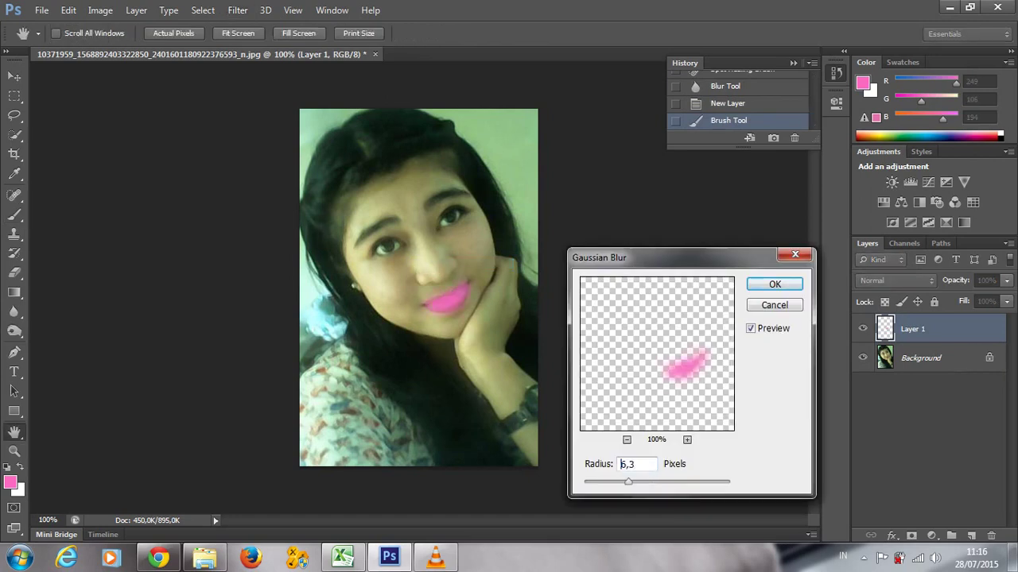
pyautogui.press('Down')
pyautogui.write('5,7')
pyautogui.doubleClick(621, 464)
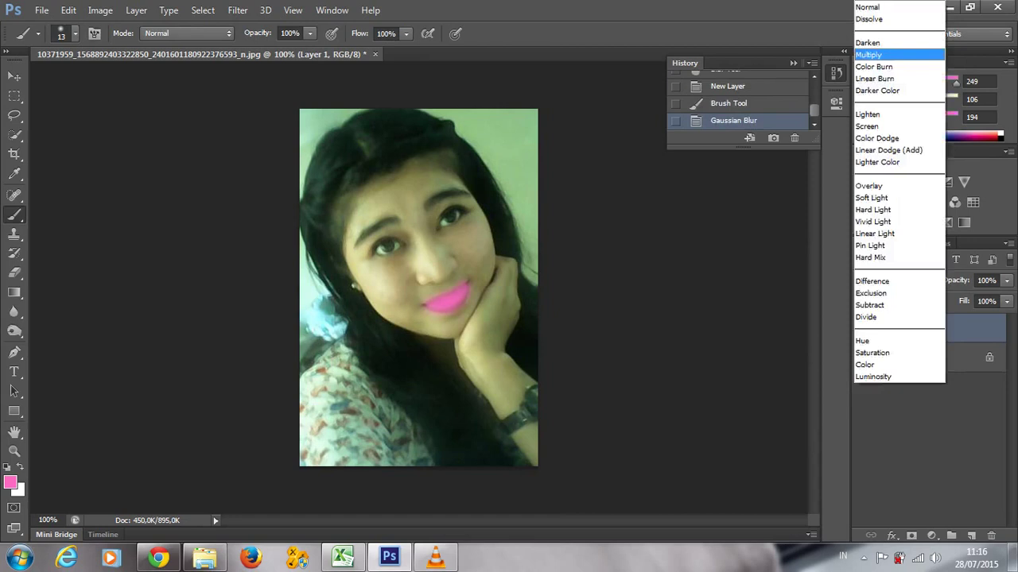
# Try Multiply, Color Burn, Darker Color and Color Dodge blending on the lip layer.
pyautogui.press('Return')
pyautogui.press('Down')
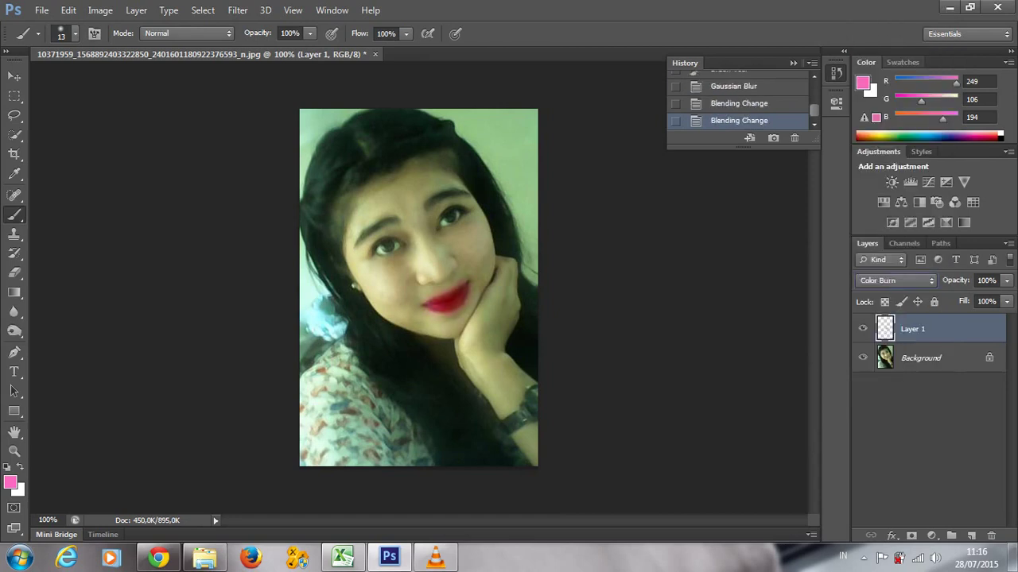
pyautogui.press('Down')
pyautogui.press('Down')
pyautogui.press('Down')
pyautogui.press('Down')
pyautogui.press('Down')
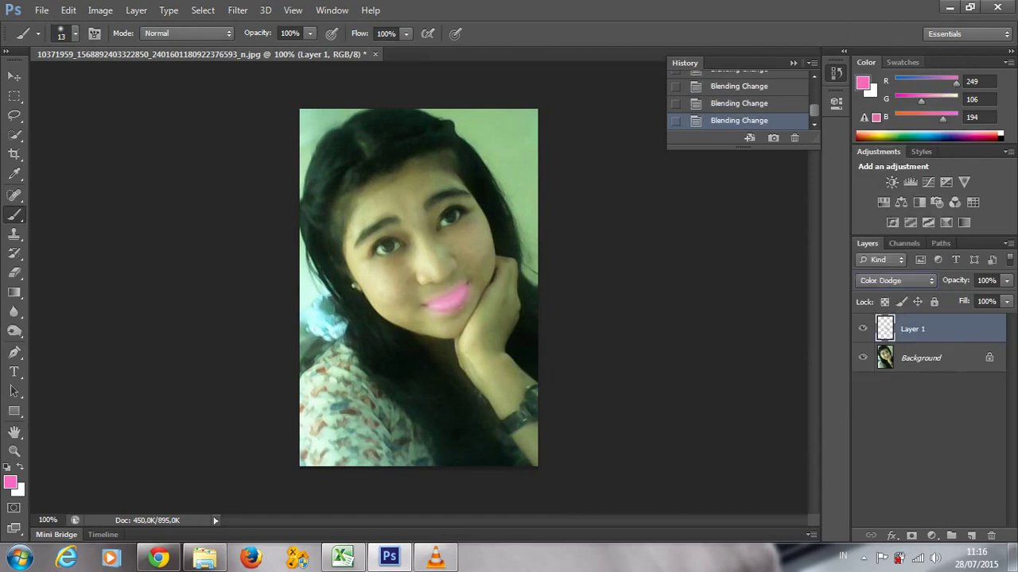
pyautogui.press('Down')
pyautogui.press('Down')
pyautogui.press('Down')
pyautogui.press('Down')
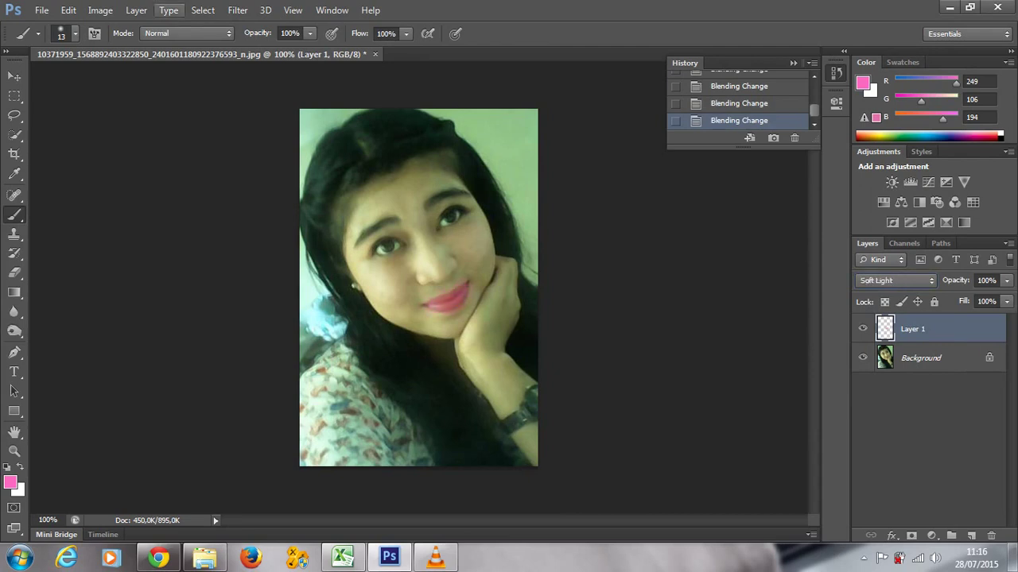
# Adjust the lips' Hue/Saturation, merge the lip layer down, and add a fresh empty layer.
pyautogui.click(100, 10)
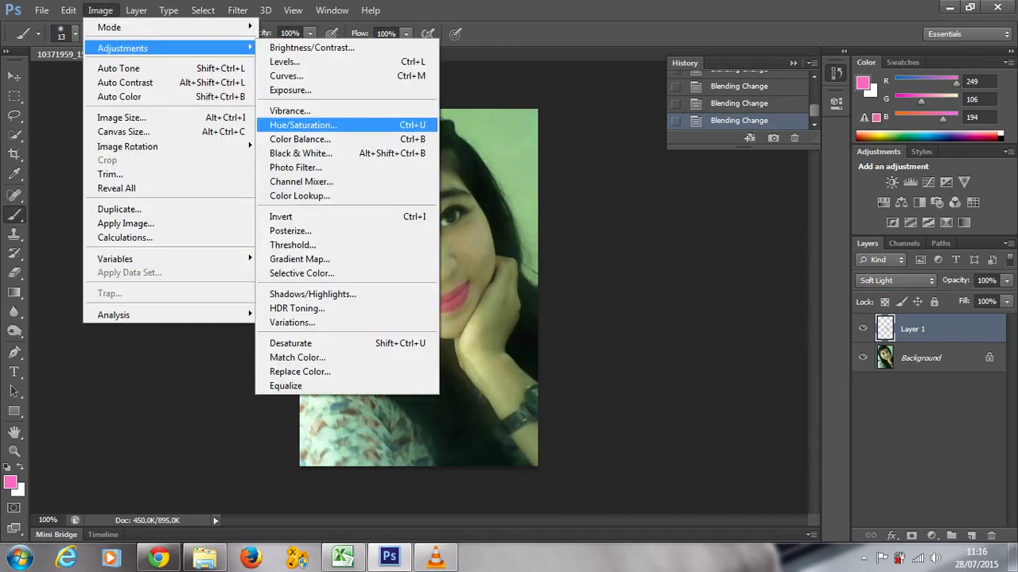
pyautogui.press('Return')
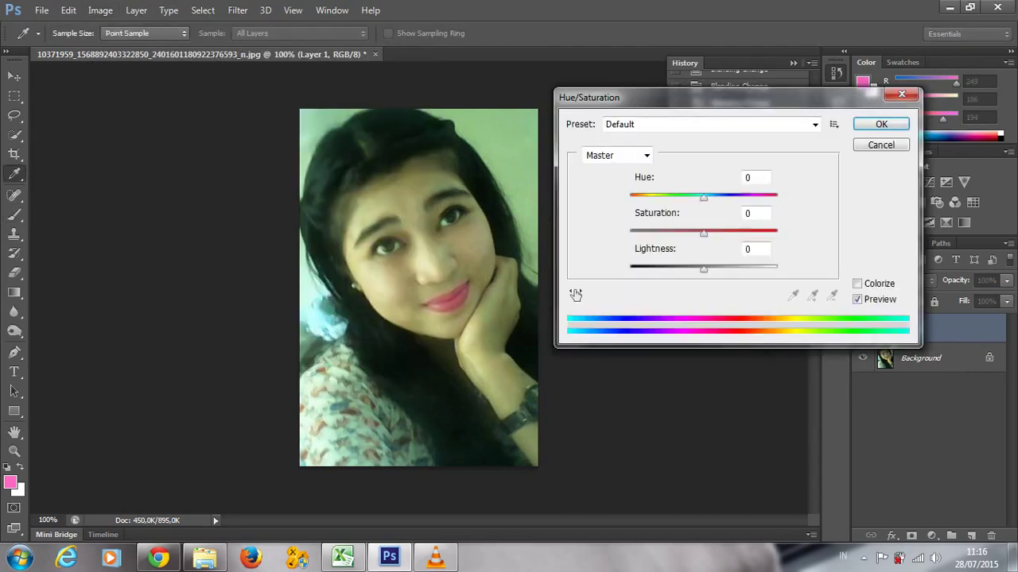
pyautogui.write('-24')
pyautogui.press('Down')
pyautogui.press('Down')
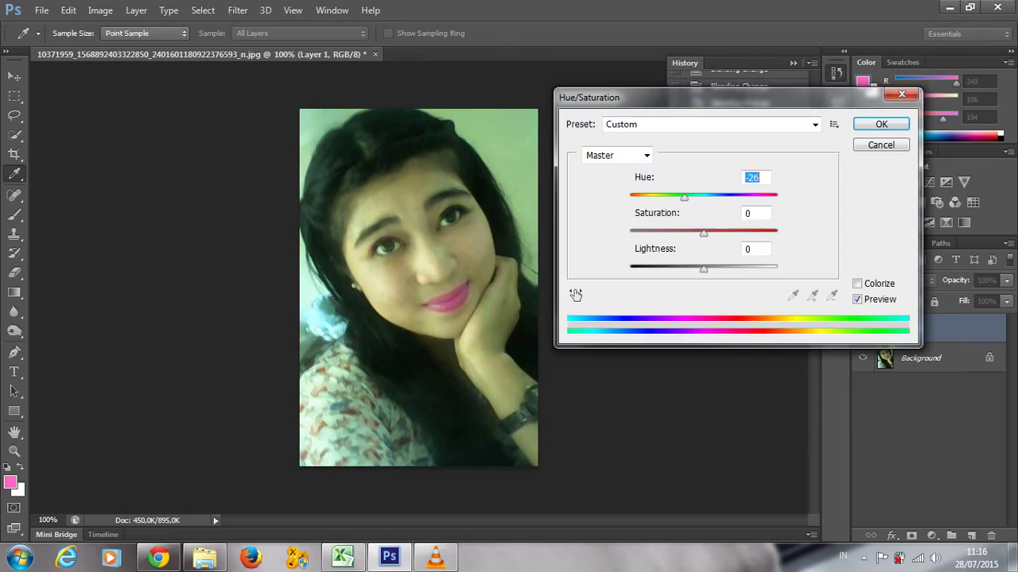
pyautogui.write('36')
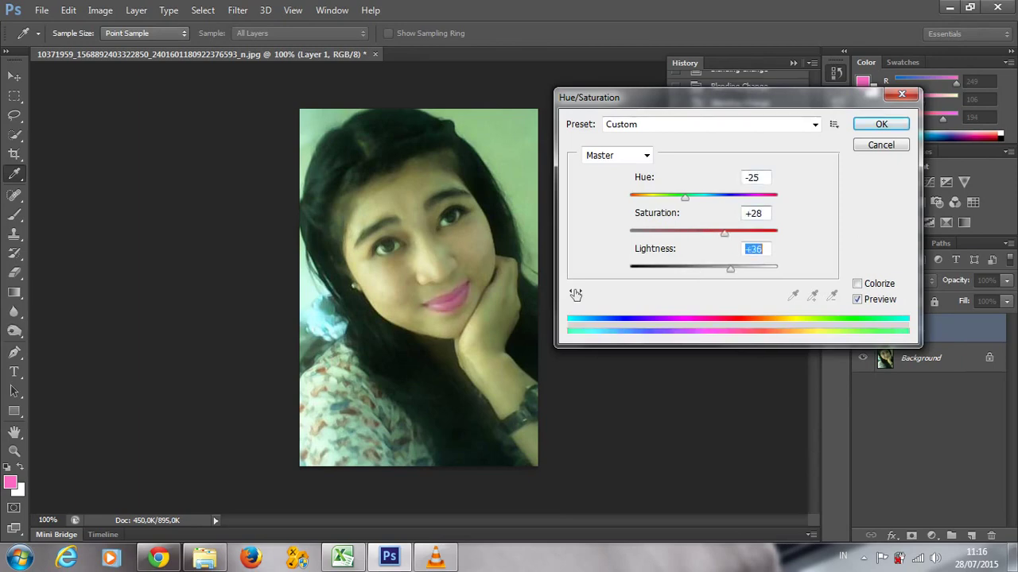
pyautogui.write('-32')
pyautogui.write('-20')
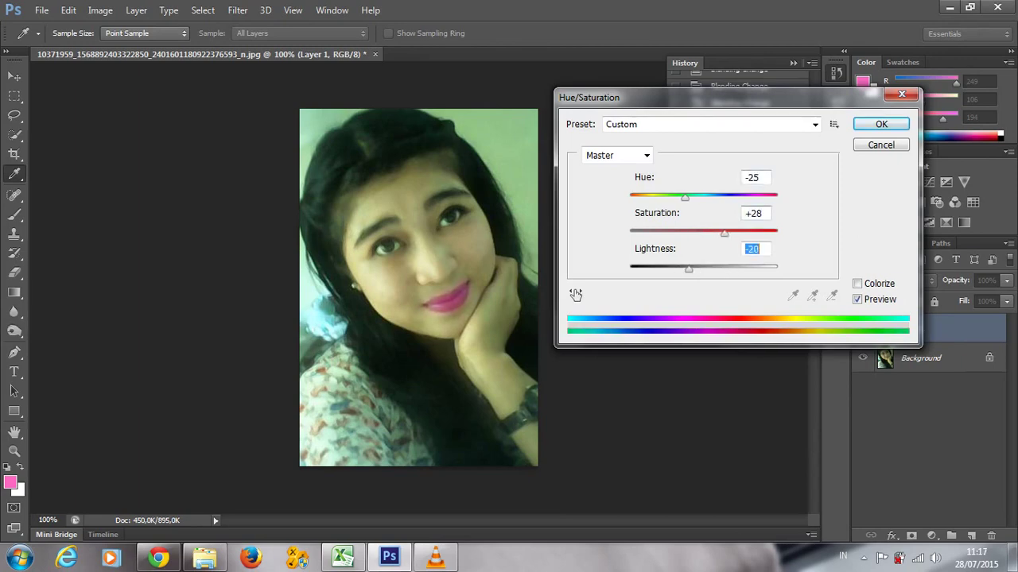
pyautogui.write('-29')
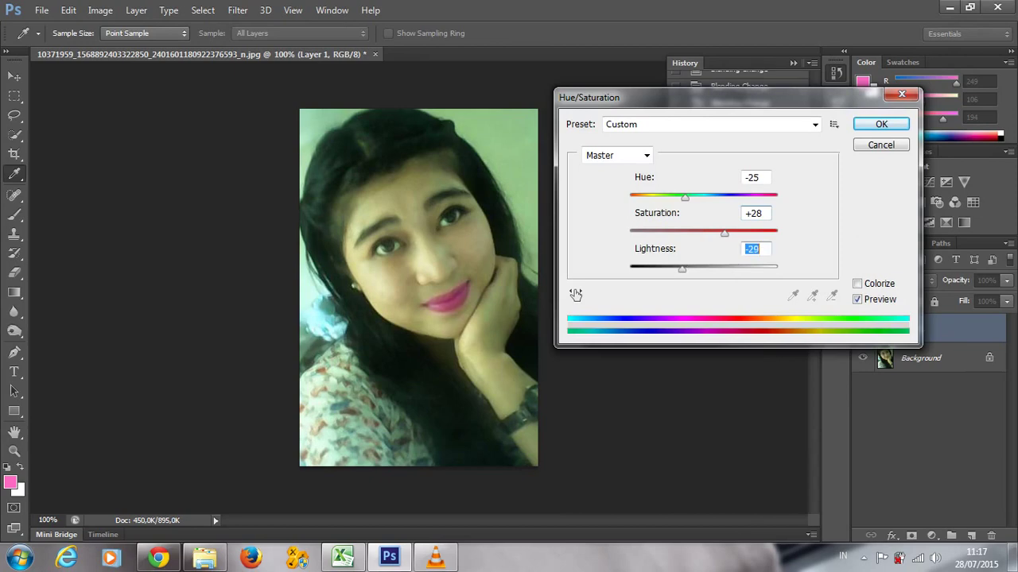
pyautogui.press('Tab')
pyautogui.write('4')
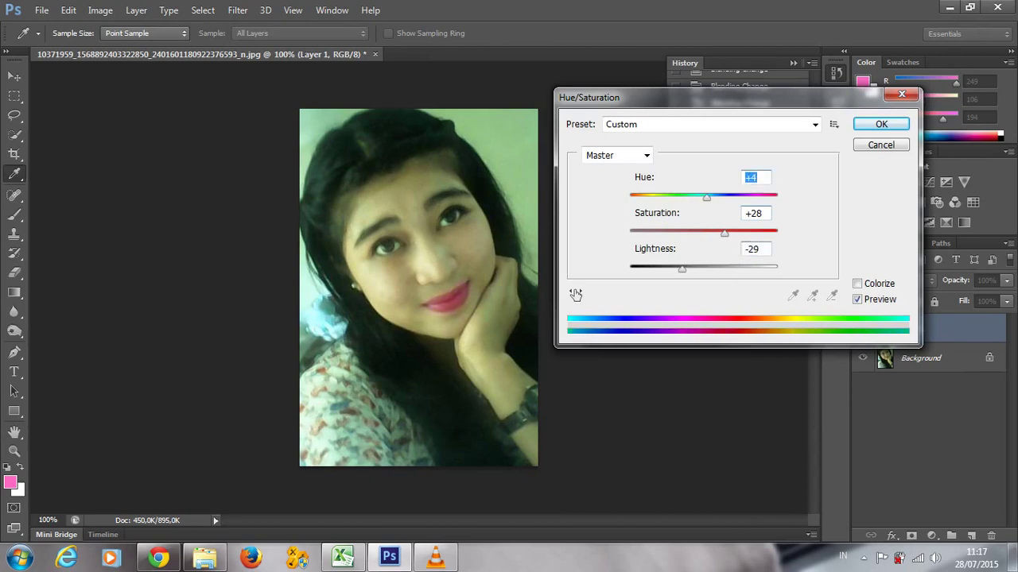
pyautogui.press('Return')
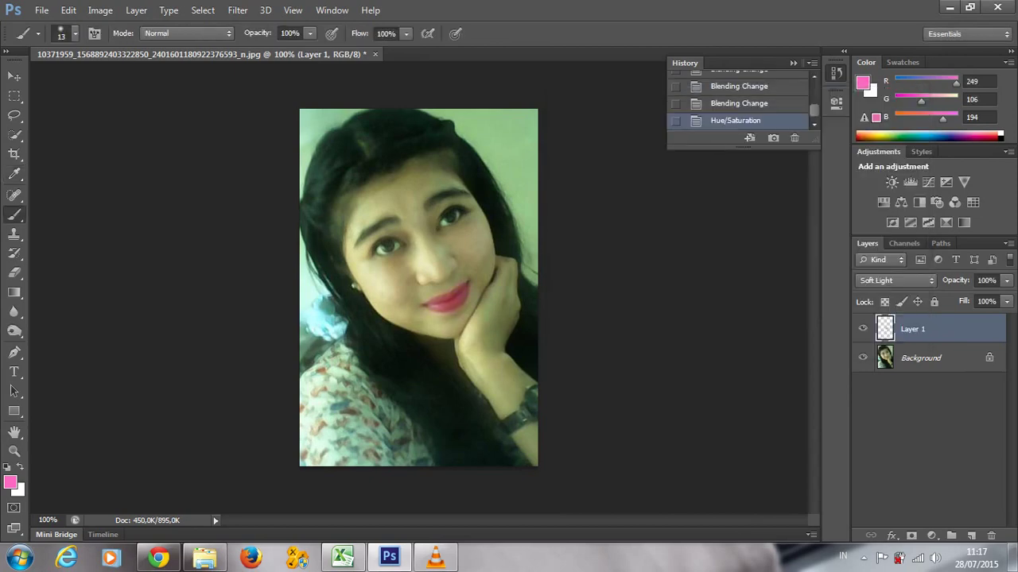
pyautogui.hotkey('ctrl', 'e')
pyautogui.hotkey('ctrl', 'shift', 'alt', 'n')
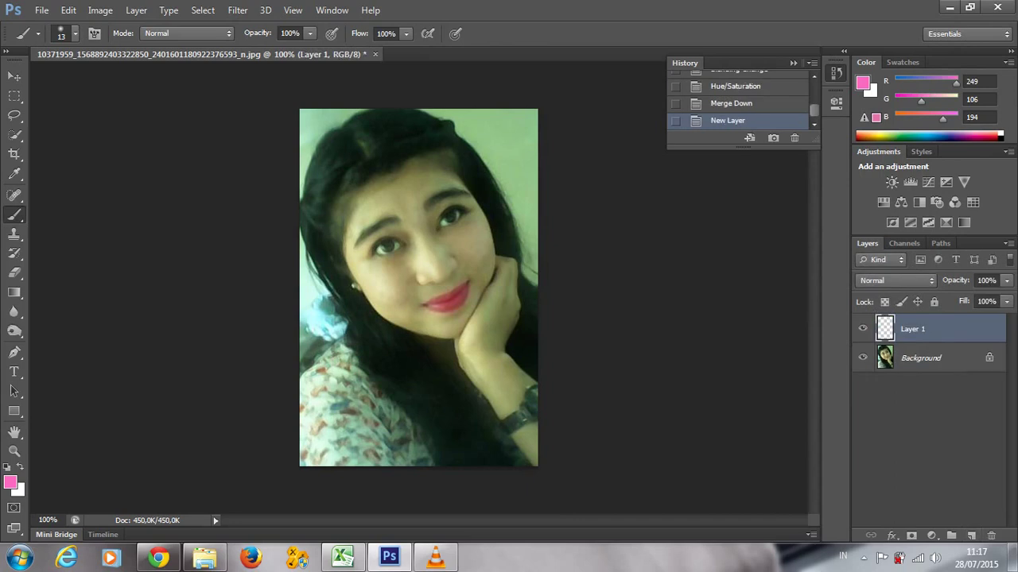
# Paint pink blush under both eyes with a 10 px brush.
pyautogui.rightClick(389, 264)
pyautogui.press('Down')
pyautogui.press('Down')
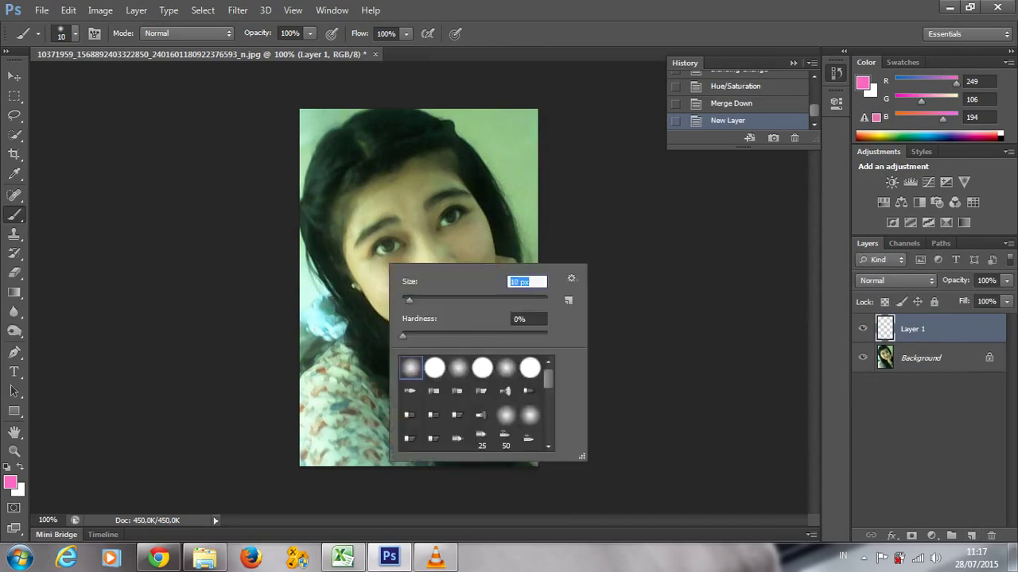
pyautogui.press('Return')
pyautogui.moveTo(373, 263)
pyautogui.mouseDown()
pyautogui.moveTo(387, 267)
pyautogui.moveTo(457, 232)
pyautogui.mouseUp()
pyautogui.hotkey('ctrl', 'z')
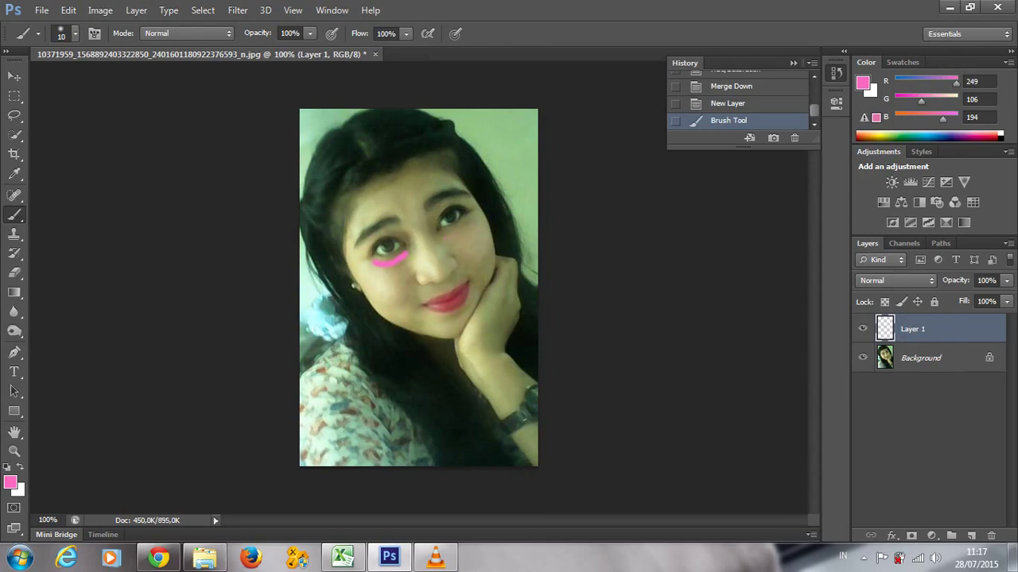
pyautogui.hotkey('ctrl', 'z')
pyautogui.moveTo(457, 233); pyautogui.dragTo(470, 218)
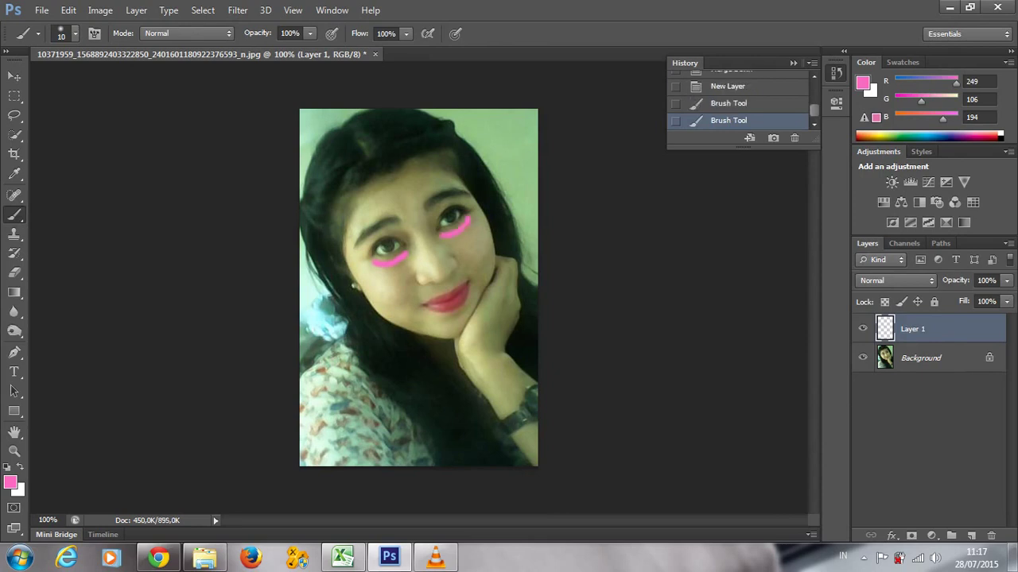
# Soften the blush strokes with a 6.4 px Gaussian Blur.
pyautogui.click(237, 10)
pyautogui.click(263, 27)
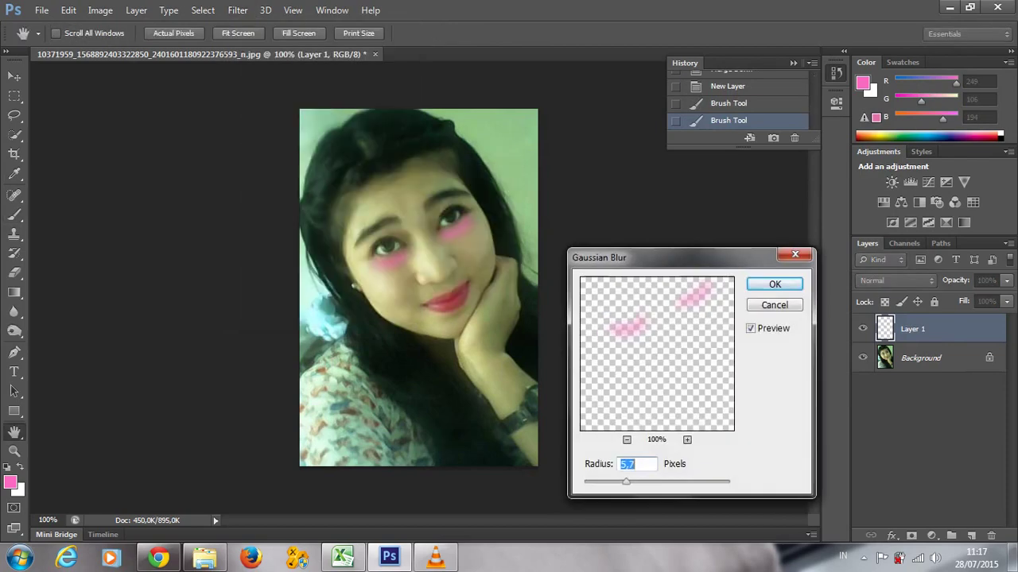
pyautogui.moveTo(626, 481); pyautogui.dragTo(629, 481)
pyautogui.press('Return')
pyautogui.click(875, 280)
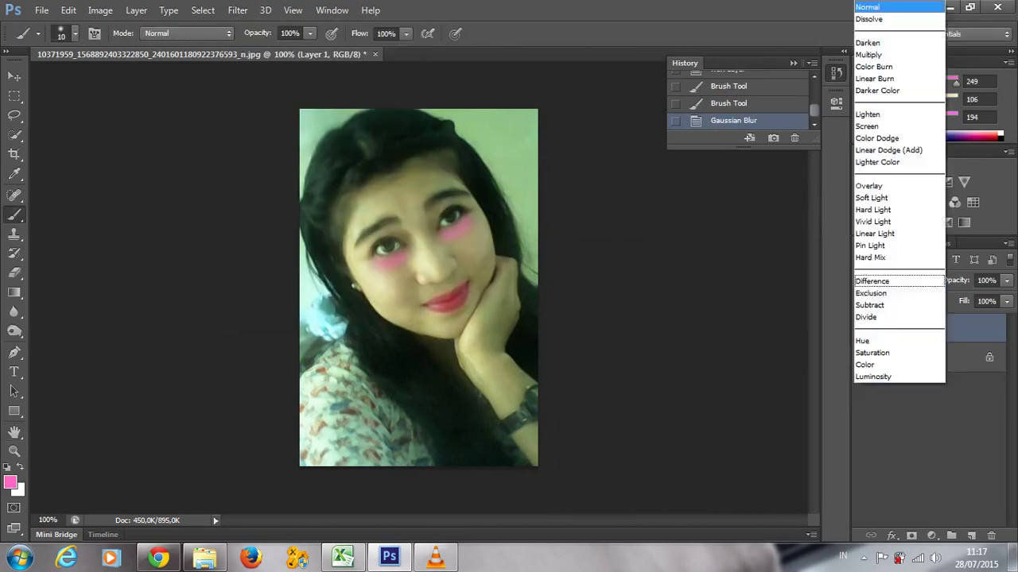
# Cycle the blush layer's blend modes from Multiply through Overlay and settle on Hard Light.
pyautogui.click(868, 54)
pyautogui.press('Down')
pyautogui.press('Down')
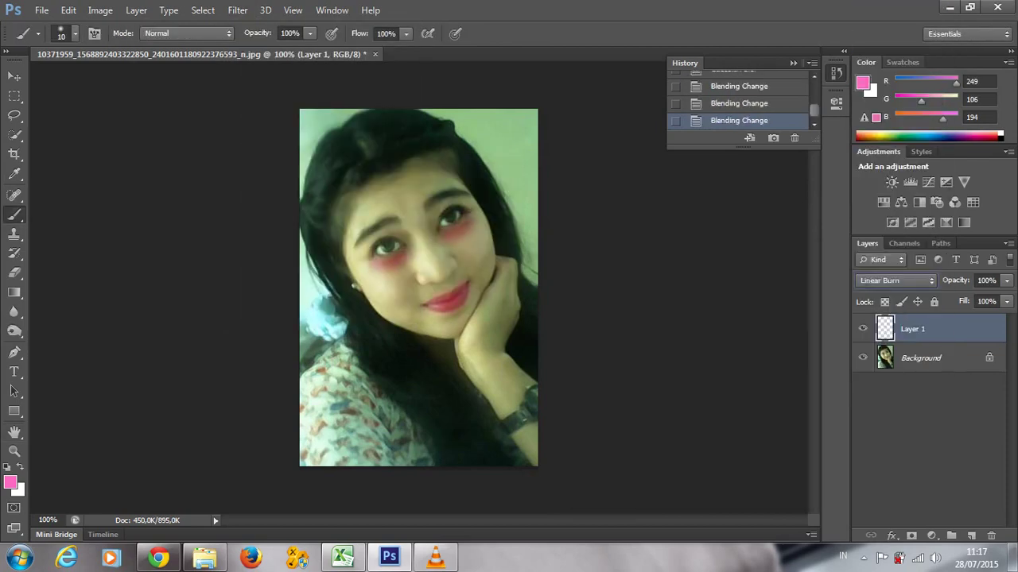
pyautogui.press('Down')
pyautogui.press('Down')
pyautogui.press('Down')
pyautogui.press('Down')
pyautogui.press('Down')
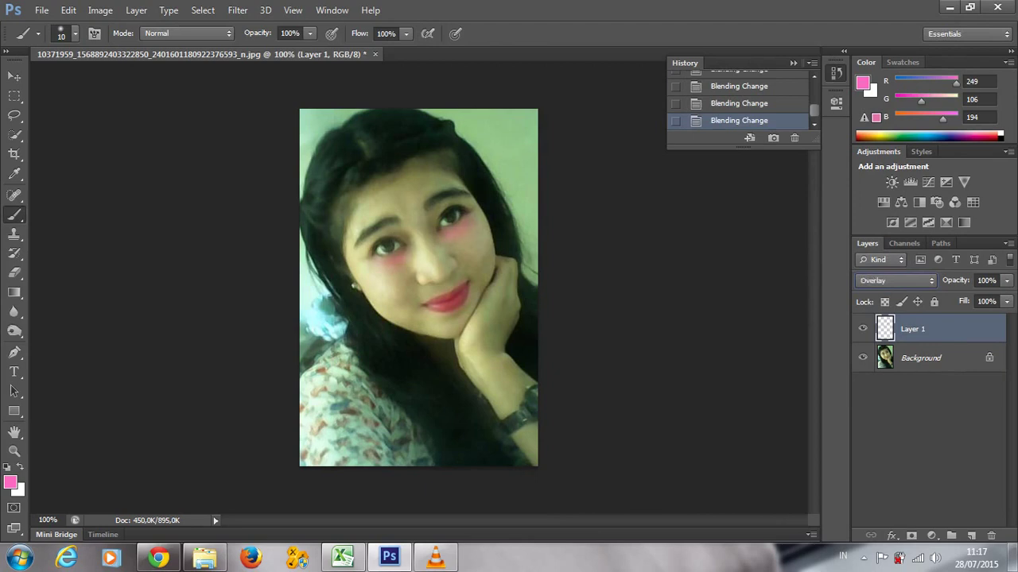
pyautogui.press('Down')
pyautogui.press('Down')
pyautogui.press('Down')
pyautogui.press('Down')
pyautogui.press('Up')
pyautogui.press('Up')
pyautogui.press('Up')
pyautogui.hotkey('ctrl', 'u')
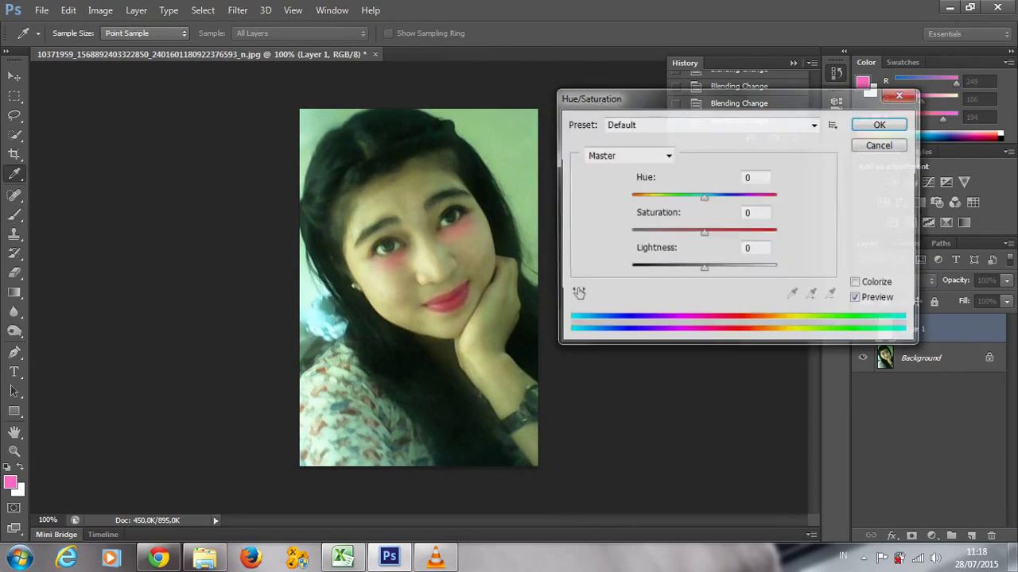
# Try Hue/Saturation values, cancel them, and delete the latest blending step from History.
pyautogui.write('3733')
pyautogui.press('Tab')
pyautogui.write('-63')
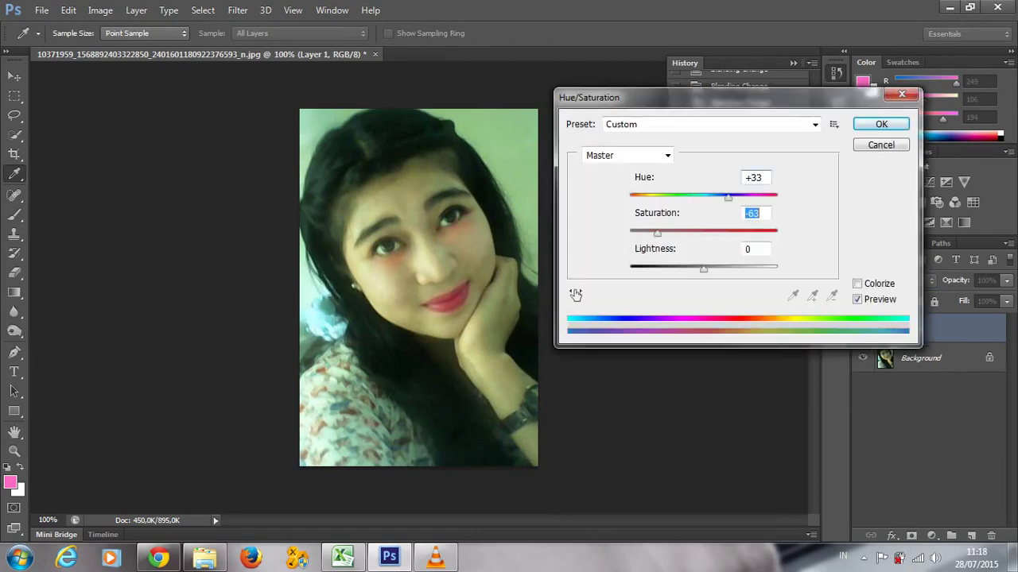
pyautogui.write('27')
pyautogui.press('Tab')
pyautogui.write('-25')
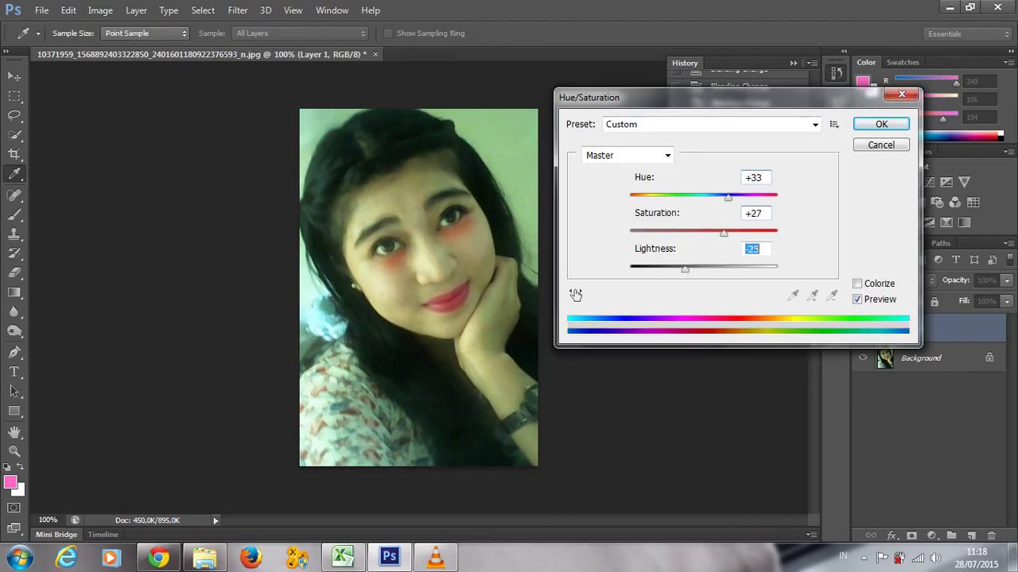
pyautogui.press('Escape')
pyautogui.press('Return')
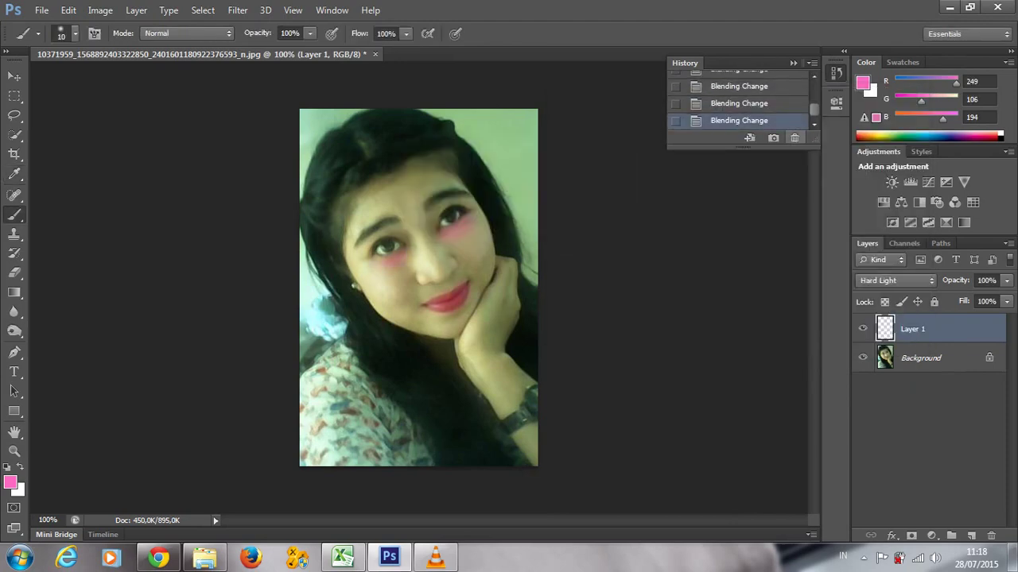
pyautogui.click(793, 137)
pyautogui.press('Return')
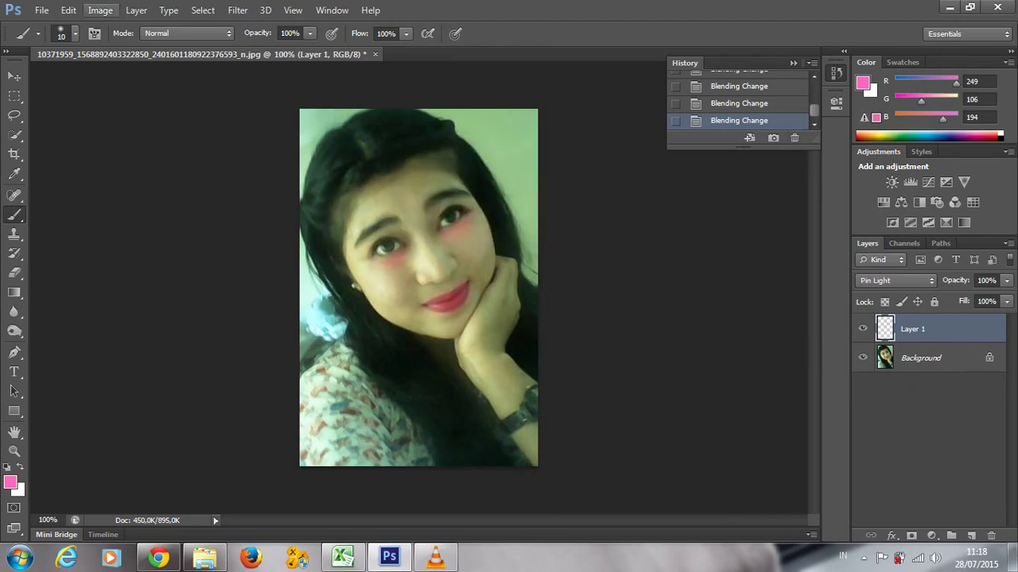
# Reopen Hue/Saturation on the blush layer and shift the hue to +33.
pyautogui.click(100, 9)
pyautogui.moveTo(123, 48)
pyautogui.press('Escape')
pyautogui.click(238, 10)
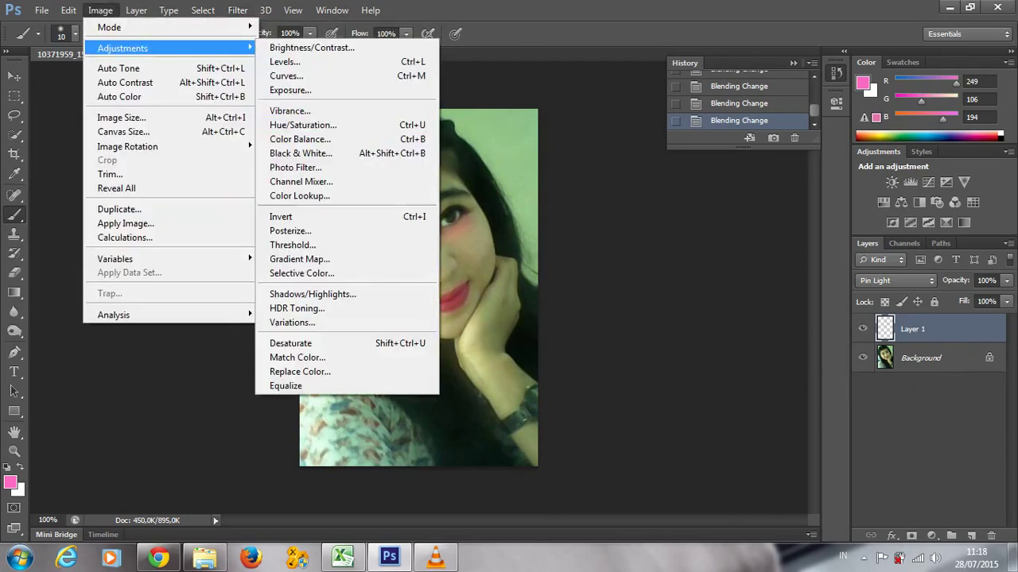
pyautogui.hotkey('ctrl', 'u')
pyautogui.moveTo(704, 196); pyautogui.dragTo(727, 196)
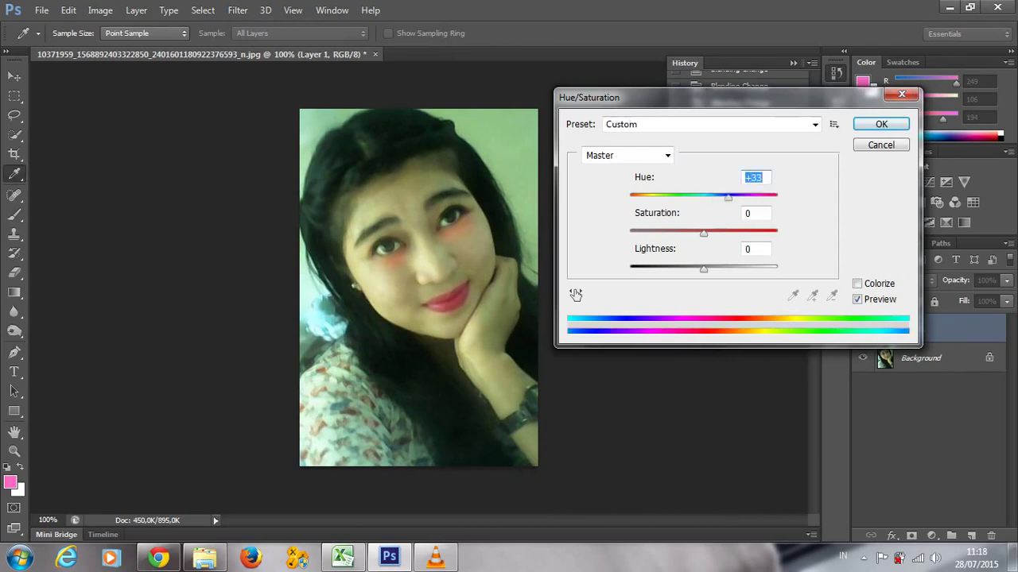
pyautogui.press('Tab')
pyautogui.hotkey('shift', 'Down')
# Settle saturation at -30 and lightness at +20, apply, then delete the blush layer.
pyautogui.press('Tab')
pyautogui.hotkey('shift', 'Up')
pyautogui.hotkey('shift', 'Up')
pyautogui.hotkey('shift', 'Tab')
pyautogui.hotkey('shift', 'Tab')
pyautogui.write('1')
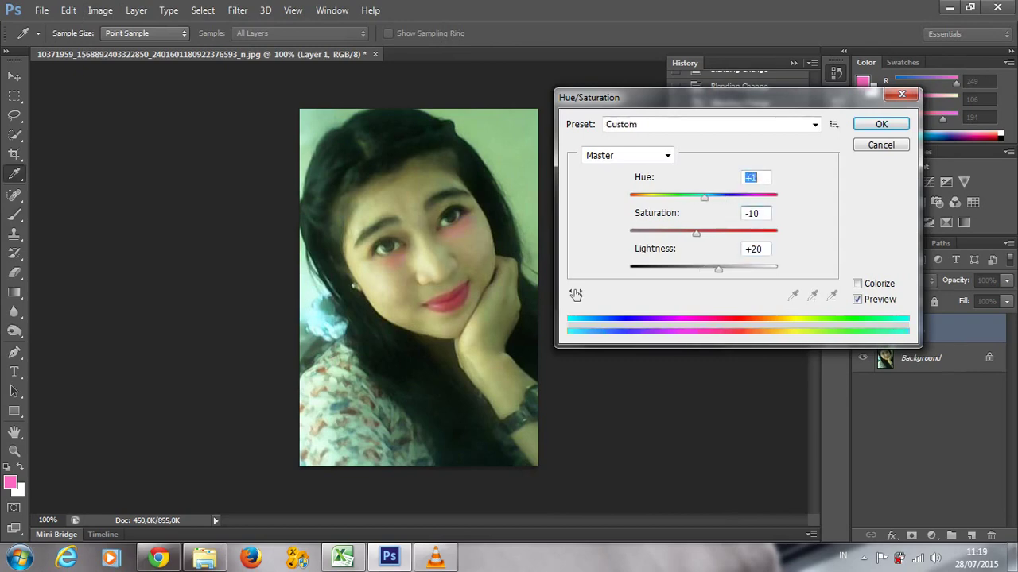
pyautogui.press('Tab')
pyautogui.hotkey('shift', 'Up')
pyautogui.hotkey('shift', 'Up')
pyautogui.press('Up')
pyautogui.hotkey('shift', 'Up')
pyautogui.hotkey('shift', 'Up')
pyautogui.hotkey('shift', 'Up')
pyautogui.press('Up')
pyautogui.press('Up')
pyautogui.press('Up')
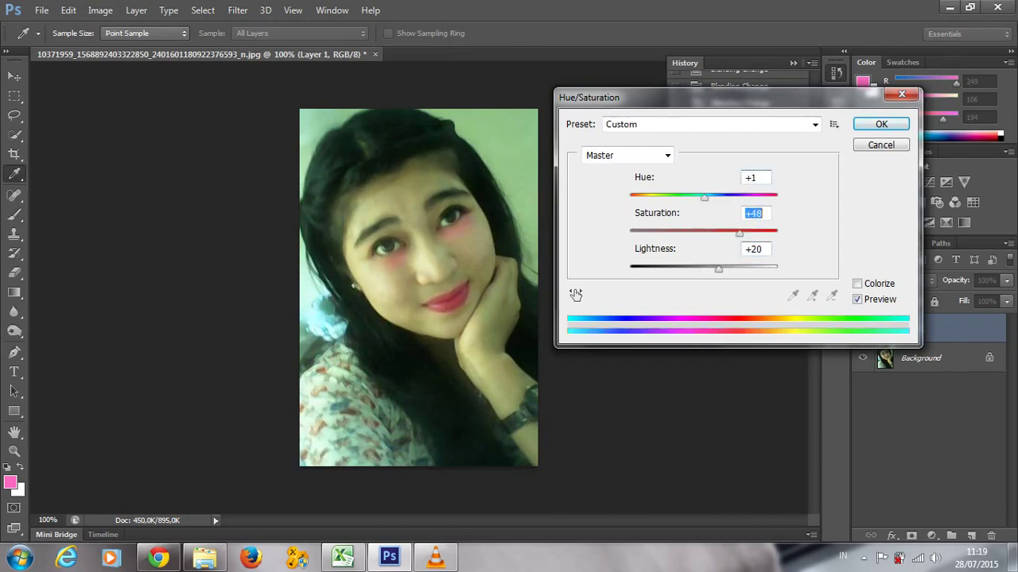
pyautogui.hotkey('shift', 'Down')
pyautogui.hotkey('shift', 'Down')
pyautogui.hotkey('shift', 'Down')
pyautogui.press('Up')
pyautogui.press('Up')
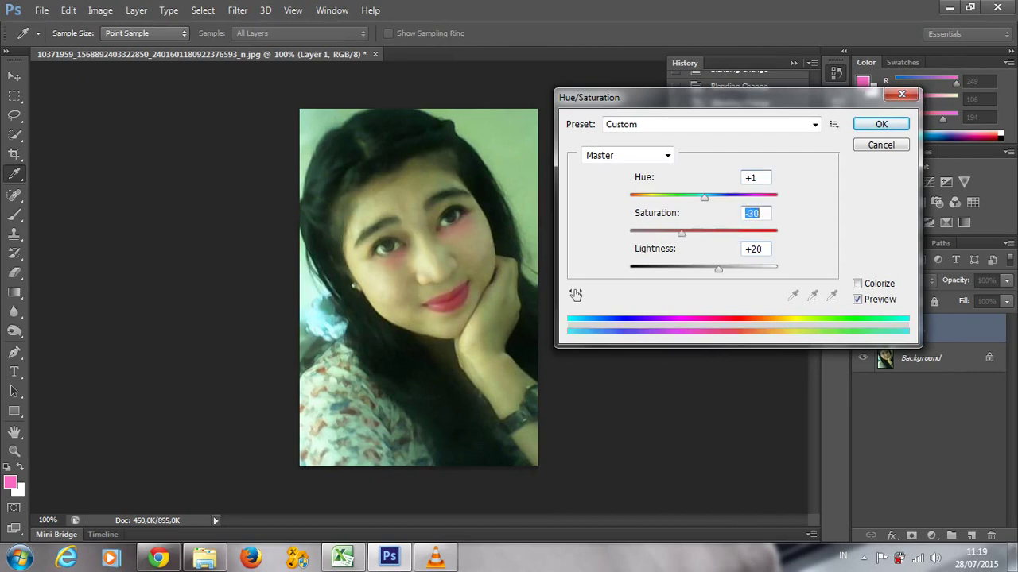
pyautogui.hotkey('shift', 'Tab')
pyautogui.hotkey('shift', 'Down')
pyautogui.hotkey('shift', 'Down')
pyautogui.press('Down')
pyautogui.press('Down')
pyautogui.press('Down')
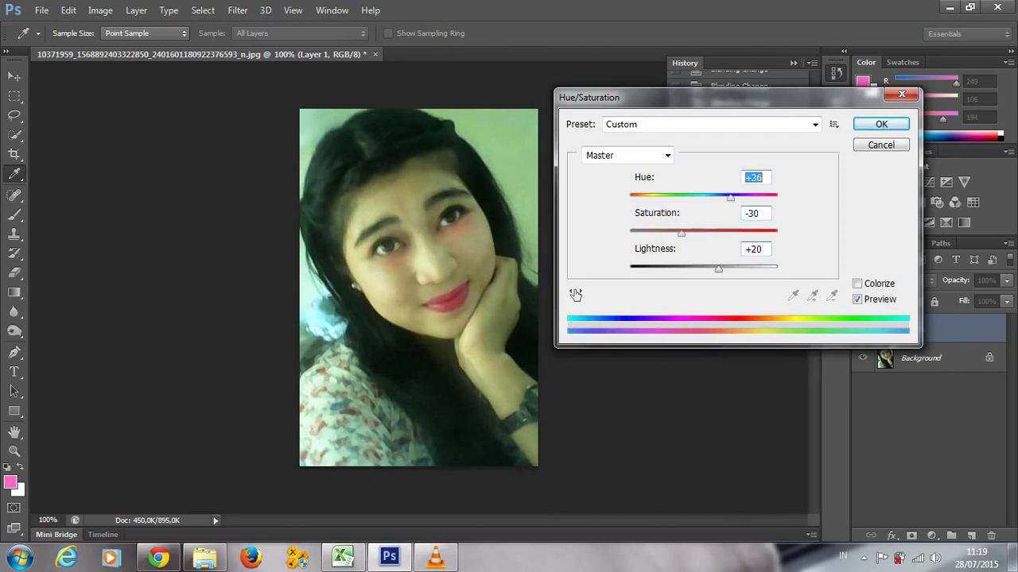
pyautogui.press('Return')
pyautogui.press('b')
pyautogui.press('Delete')
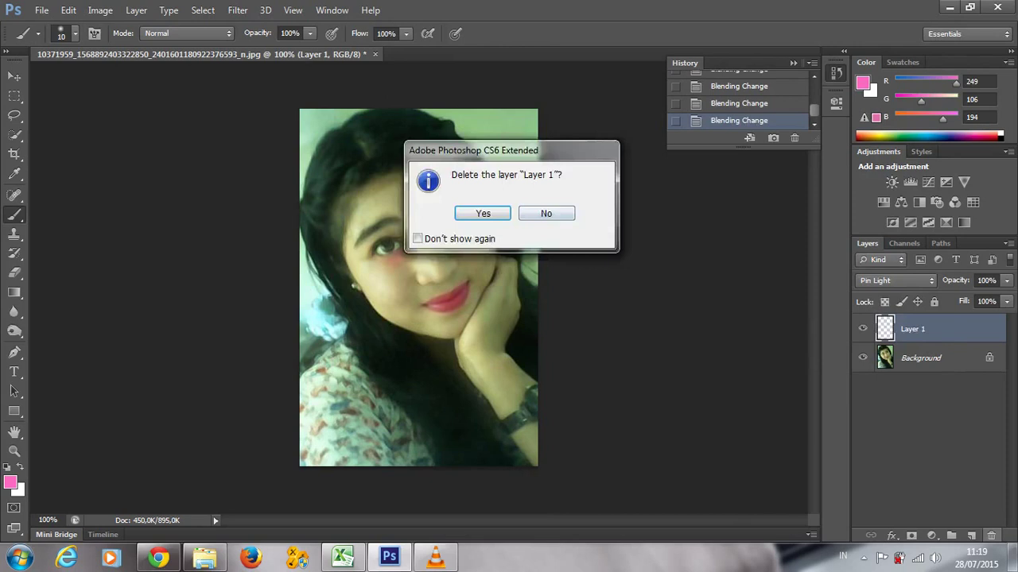
# Replace Layer 1 with a new layer, paint pink under both eyes, and start a Gaussian Blur.
pyautogui.press('Return')
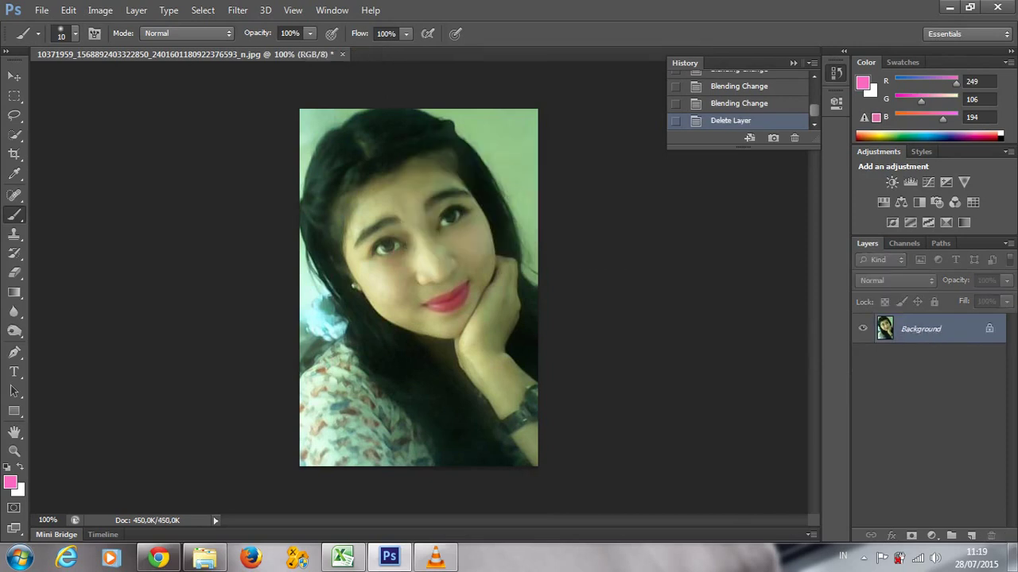
pyautogui.hotkey('ctrl', 'shift', 'alt', 'n')
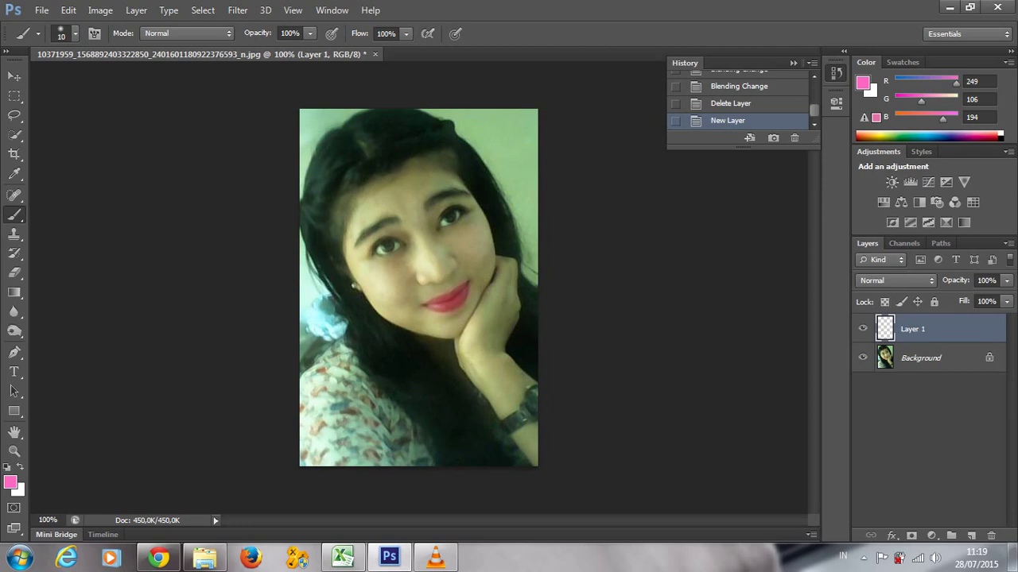
pyautogui.moveTo(374, 262); pyautogui.dragTo(403, 255)
pyautogui.hotkey('ctrl', 'z')
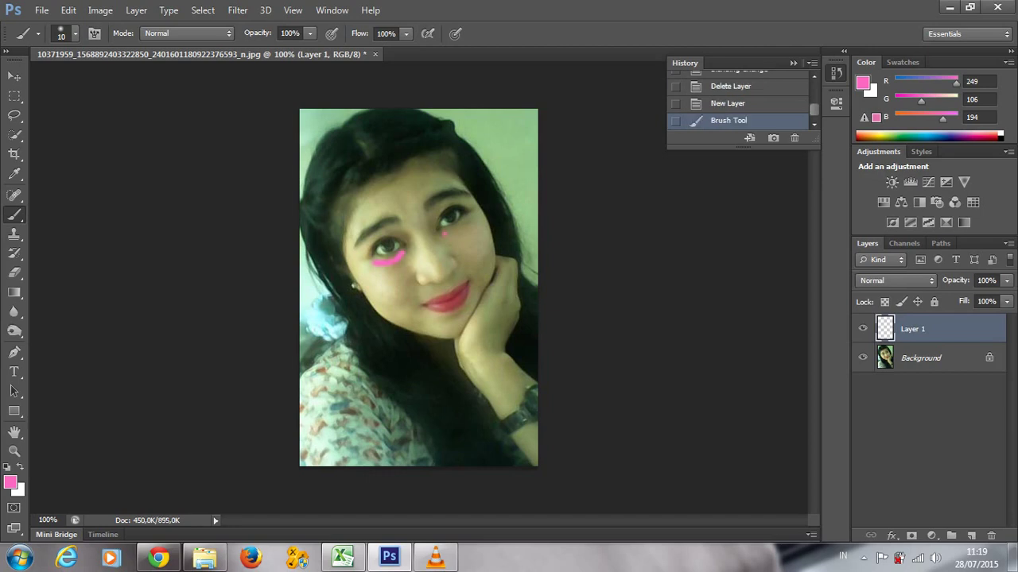
pyautogui.moveTo(443, 233); pyautogui.dragTo(469, 222)
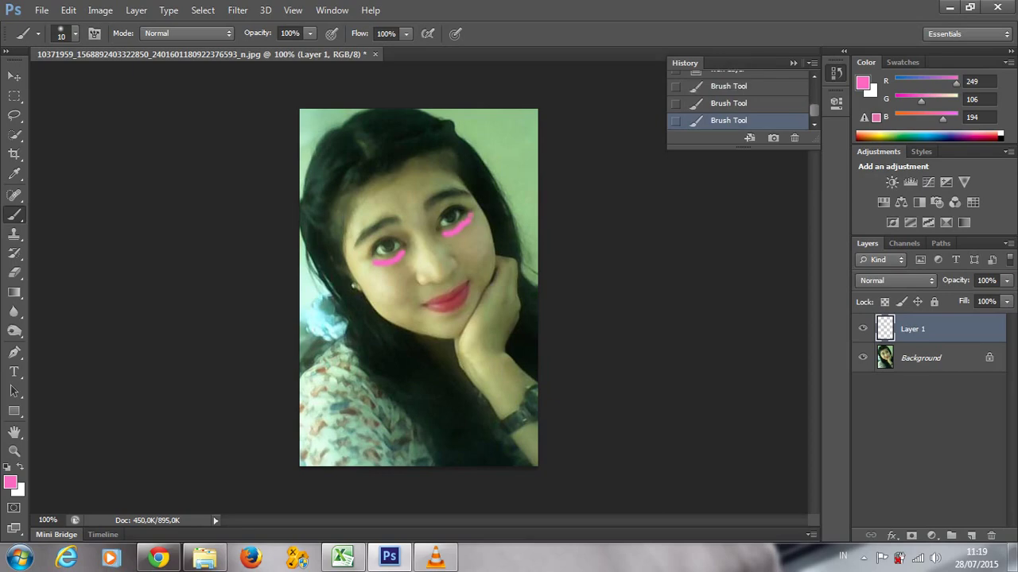
pyautogui.click(238, 10)
pyautogui.click(453, 267)
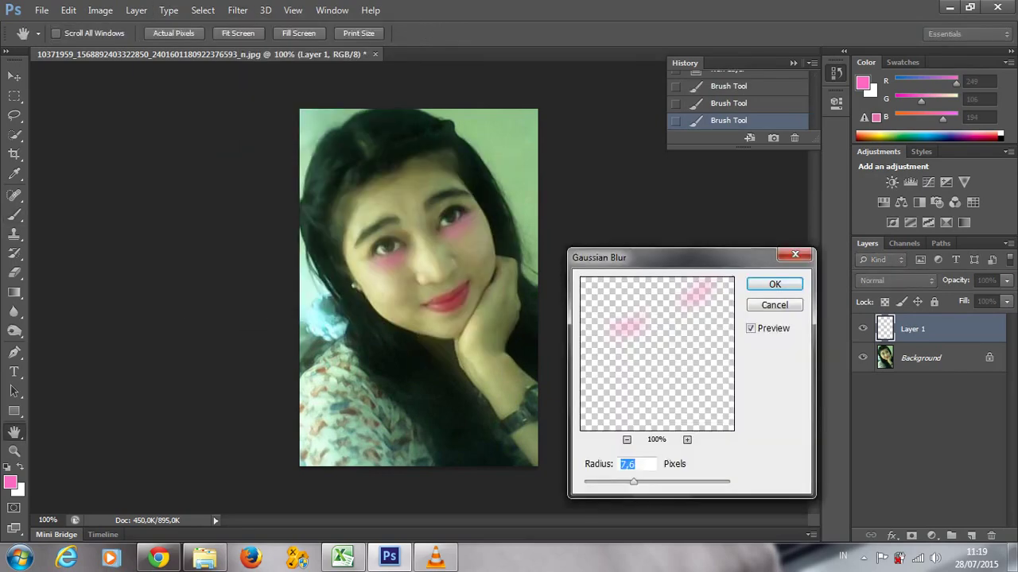
# Blur the pink eye strokes at radius 5 and set Layer 1 to Linear Burn blending.
pyautogui.write('5')
pyautogui.press('Return')
pyautogui.hotkey('shift', 'alt', 's')
pyautogui.press('b')
pyautogui.hotkey('shift', '-')
pyautogui.hotkey('shift', '-')
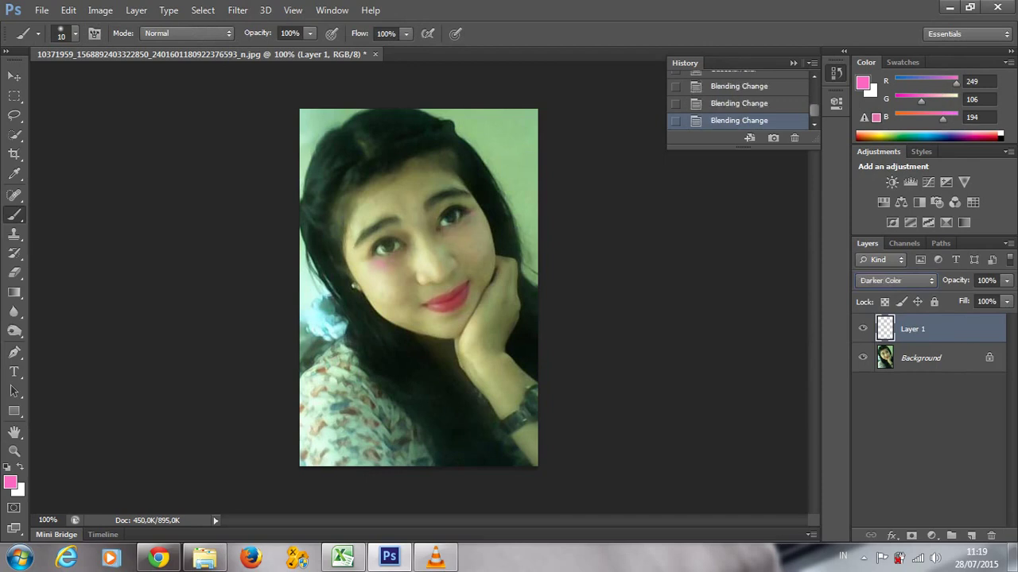
pyautogui.hotkey('shift', '+')
pyautogui.hotkey('shift', '+')
pyautogui.hotkey('shift', '+')
pyautogui.hotkey('shift', '-')
pyautogui.hotkey('shift', '-')
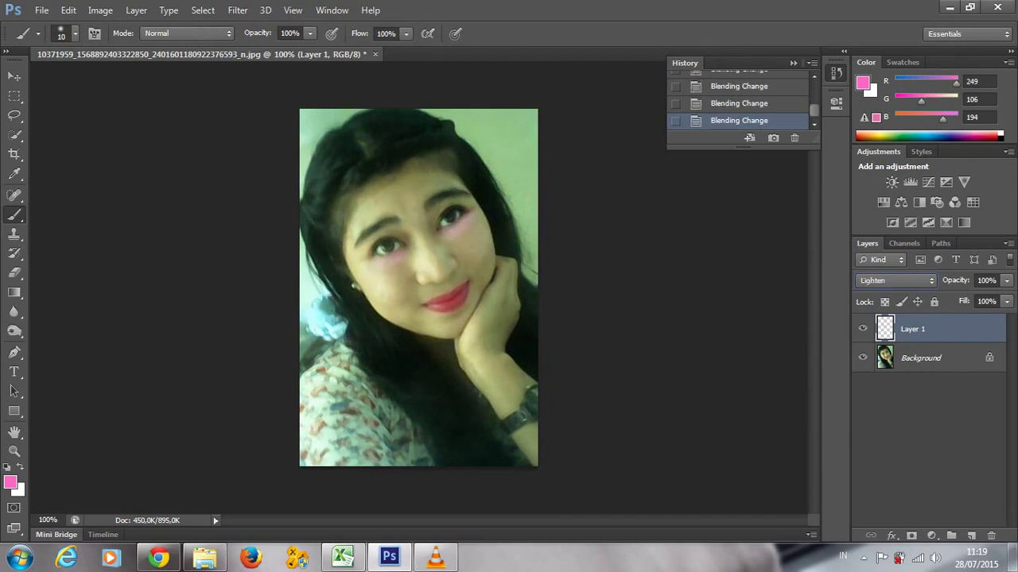
pyautogui.hotkey('shift', '-')
pyautogui.hotkey('shift', '-')
pyautogui.hotkey('shift', '-')
pyautogui.hotkey('shift', '+')
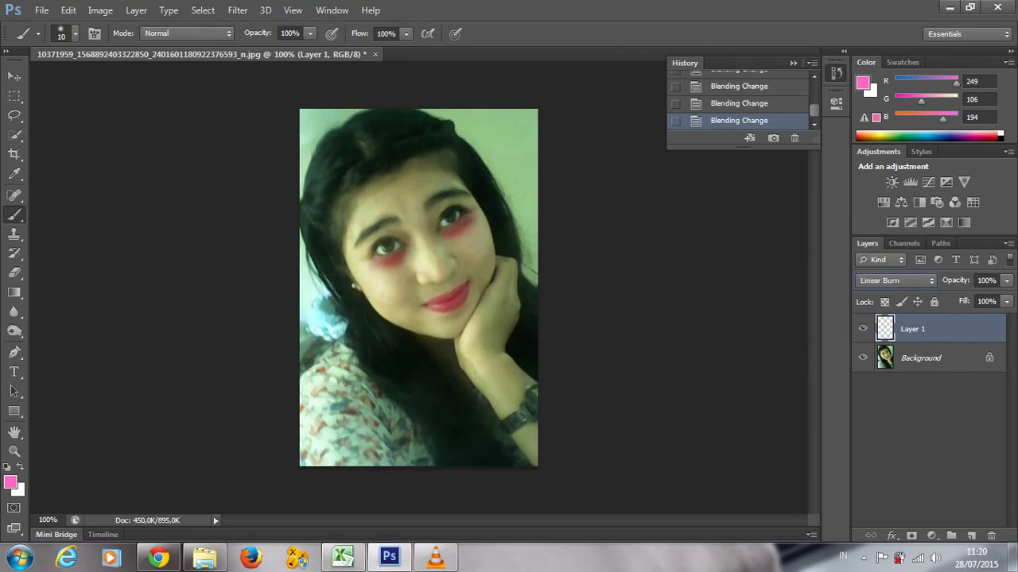
pyautogui.click(100, 9)
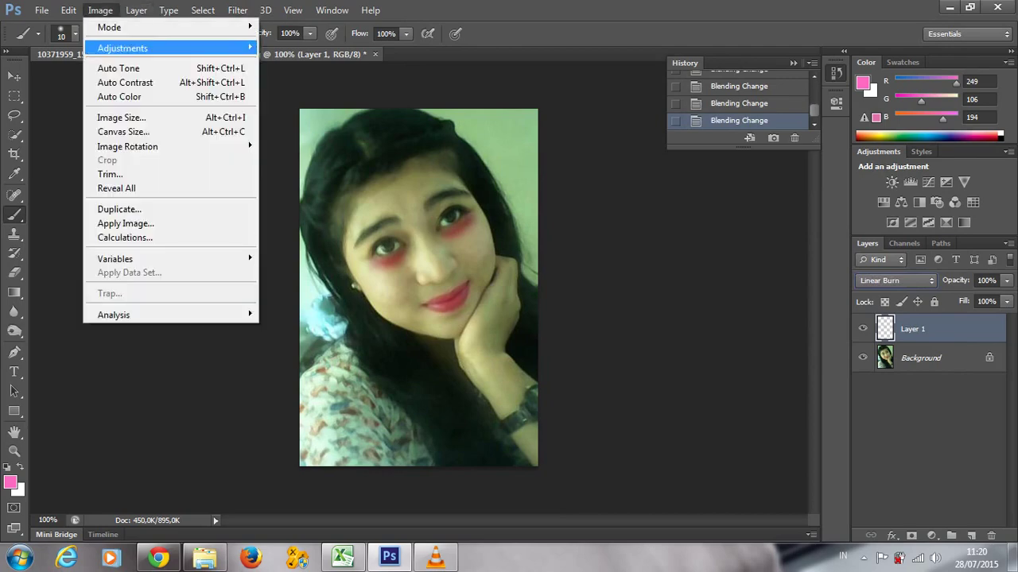
pyautogui.click(303, 125)
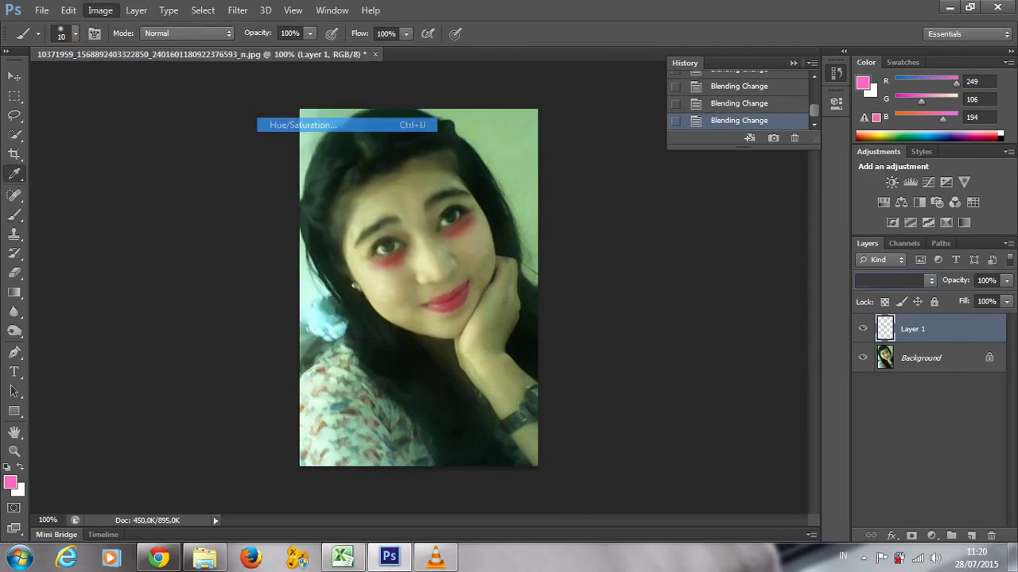
# Enter starting Hue/Saturation values and settle Saturation at -23.
pyautogui.write('-38')
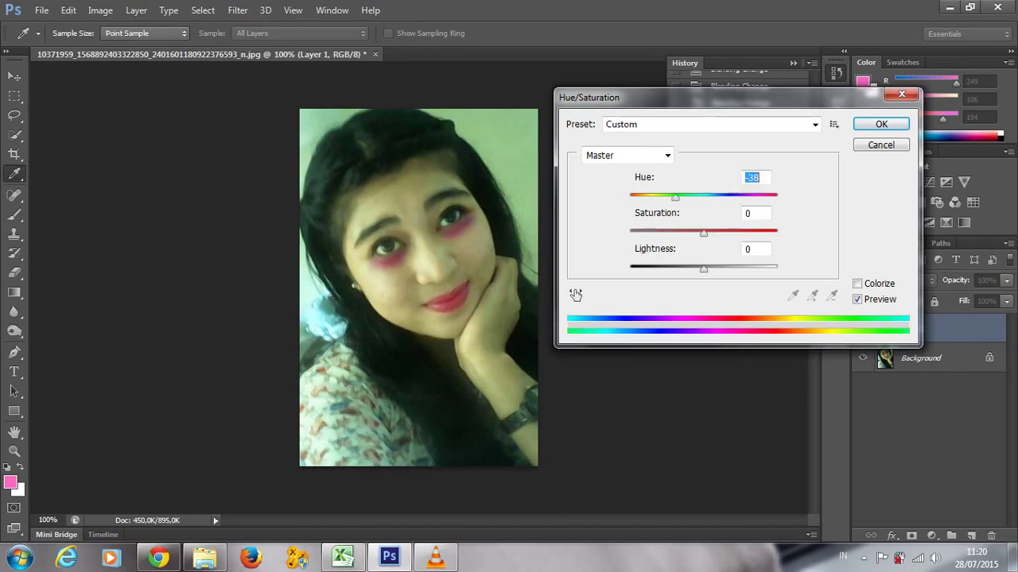
pyautogui.press('Up')
pyautogui.press('Up')
pyautogui.press('Up')
pyautogui.press('Tab')
pyautogui.write('-66')
pyautogui.press('Tab')
pyautogui.press('Up')
pyautogui.press('Up')
pyautogui.press('Up')
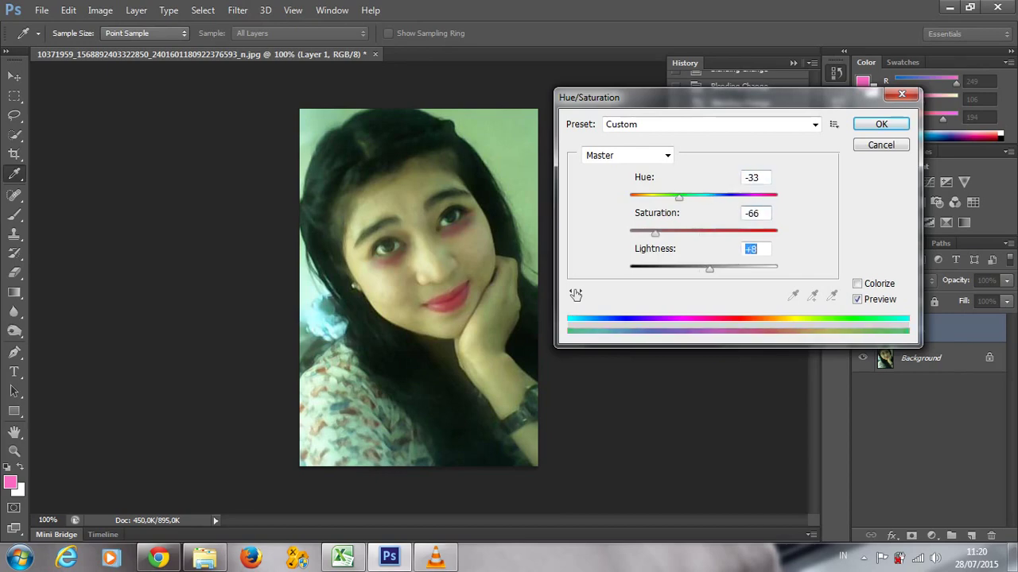
pyautogui.press('Up')
pyautogui.press('Up')
pyautogui.press('Up')
pyautogui.press('Up')
pyautogui.hotkey('shift', 'Tab')
pyautogui.hotkey('shift', 'Up')
pyautogui.hotkey('shift', 'Up')
pyautogui.hotkey('shift', 'Up')
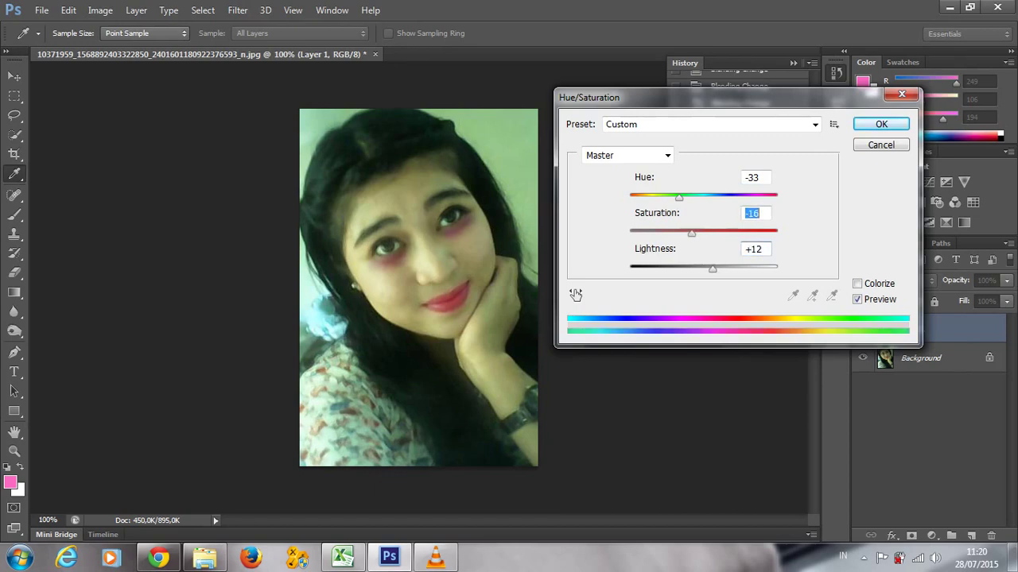
pyautogui.hotkey('shift', 'Up')
pyautogui.hotkey('shift', 'Up')
pyautogui.press('Up')
pyautogui.press('Up')
pyautogui.press('Up')
pyautogui.hotkey('shift', 'Down')
pyautogui.hotkey('shift', 'Down')
pyautogui.hotkey('shift', 'Down')
pyautogui.hotkey('shift', 'Tab')
# Raise Hue to +35 and Lightness to +55.
pyautogui.hotkey('shift', 'Up')
pyautogui.hotkey('shift', 'Up')
pyautogui.hotkey('shift', 'Up')
pyautogui.press('Up')
pyautogui.press('Up')
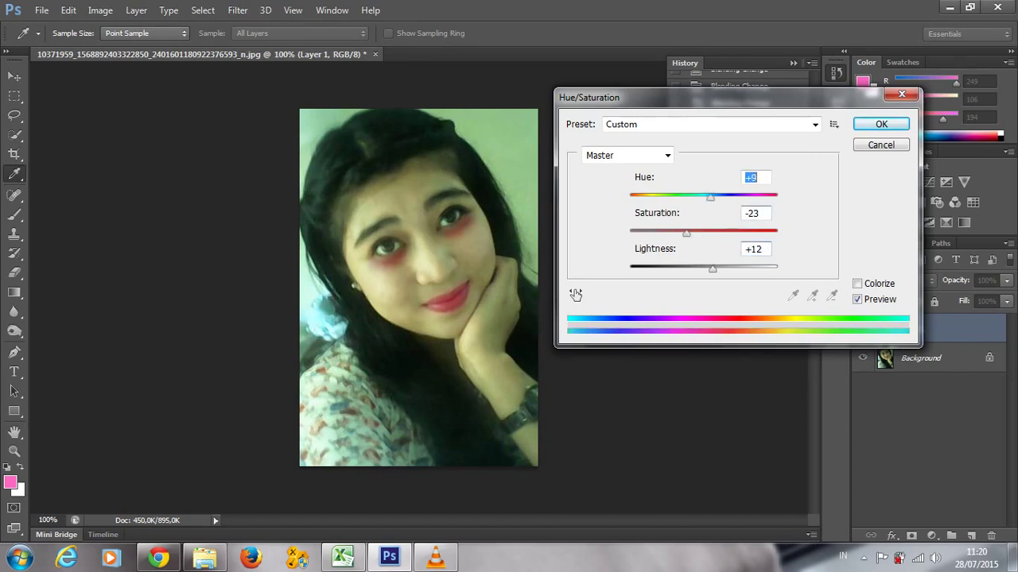
pyautogui.hotkey('shift', 'Up')
pyautogui.hotkey('shift', 'Up')
pyautogui.press('Up')
pyautogui.press('Up')
pyautogui.press('Up')
pyautogui.press('Tab')
pyautogui.press('Tab')
pyautogui.hotkey('shift', 'Up')
pyautogui.hotkey('shift', 'Up')
pyautogui.press('Up')
pyautogui.press('Up')
pyautogui.press('Up')
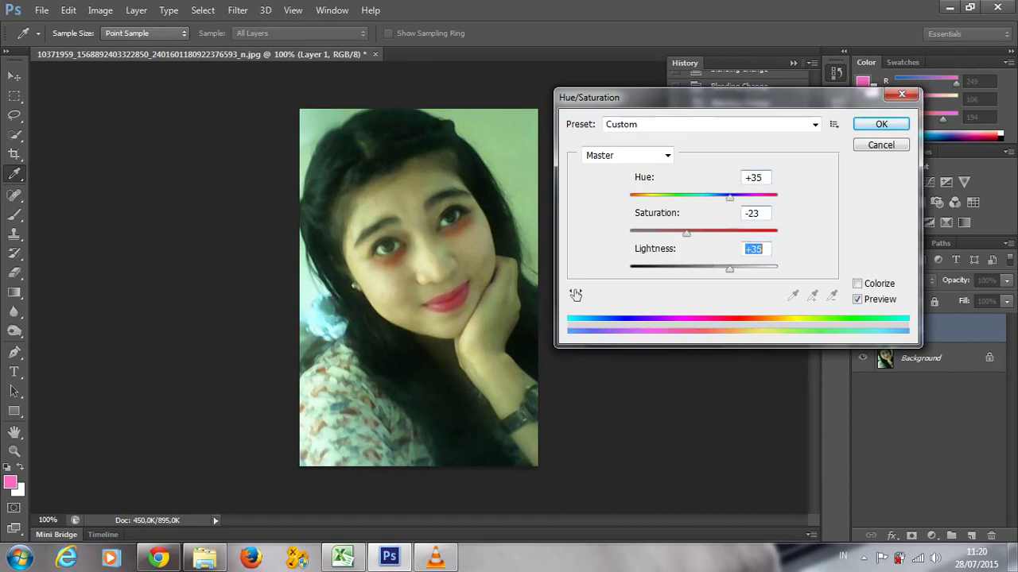
pyautogui.hotkey('shift', 'Up')
pyautogui.hotkey('shift', 'Up')
pyautogui.press('Up')
pyautogui.press('Up')
pyautogui.press('Up')
pyautogui.press('Down')
pyautogui.press('Down')
pyautogui.press('Down')
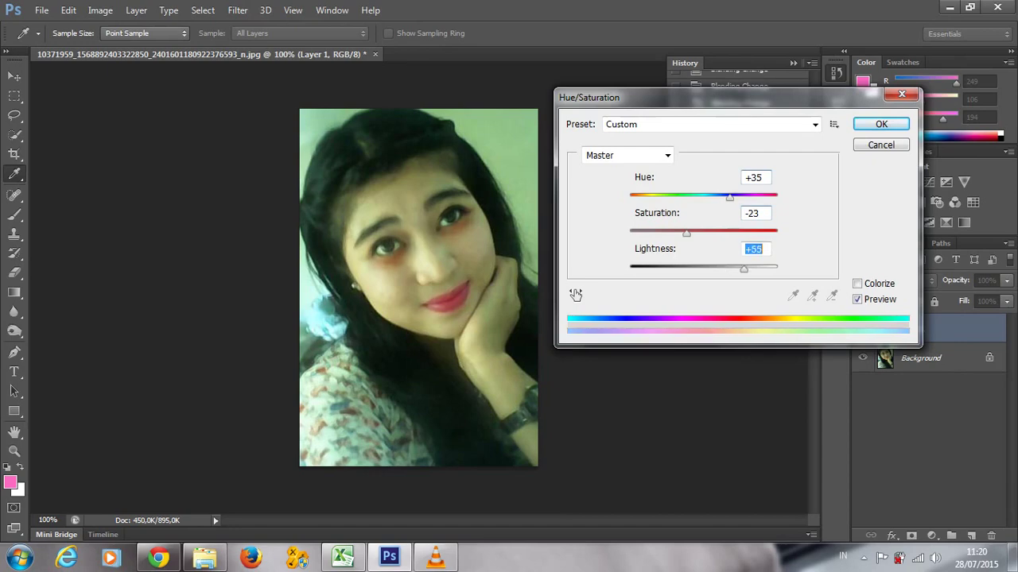
pyautogui.press('Tab')
# Apply the Hue/Saturation change, then brighten the midtones with an upward-bowed Curves point.
pyautogui.press('Return')
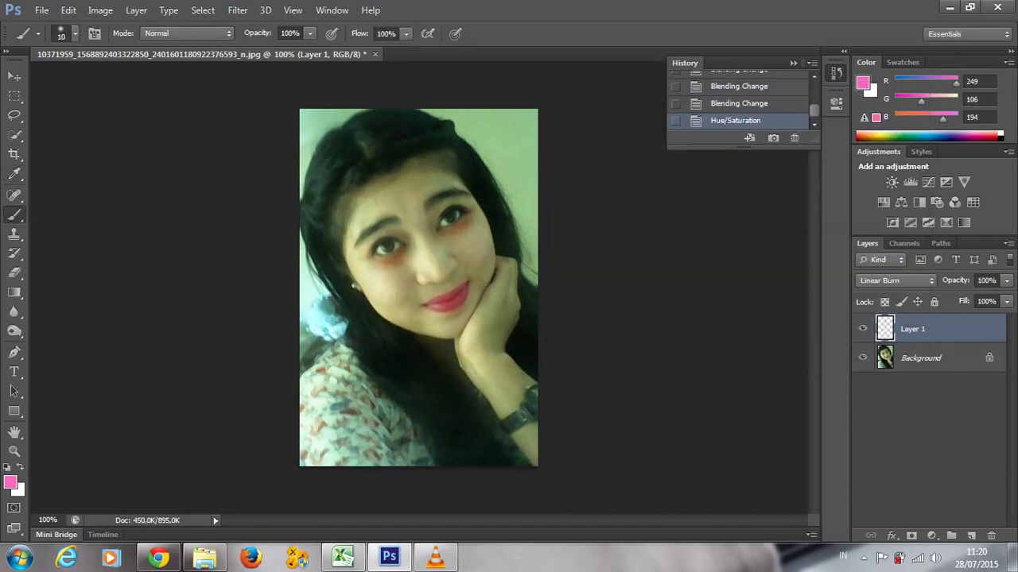
pyautogui.click(100, 10)
pyautogui.moveTo(123, 48)
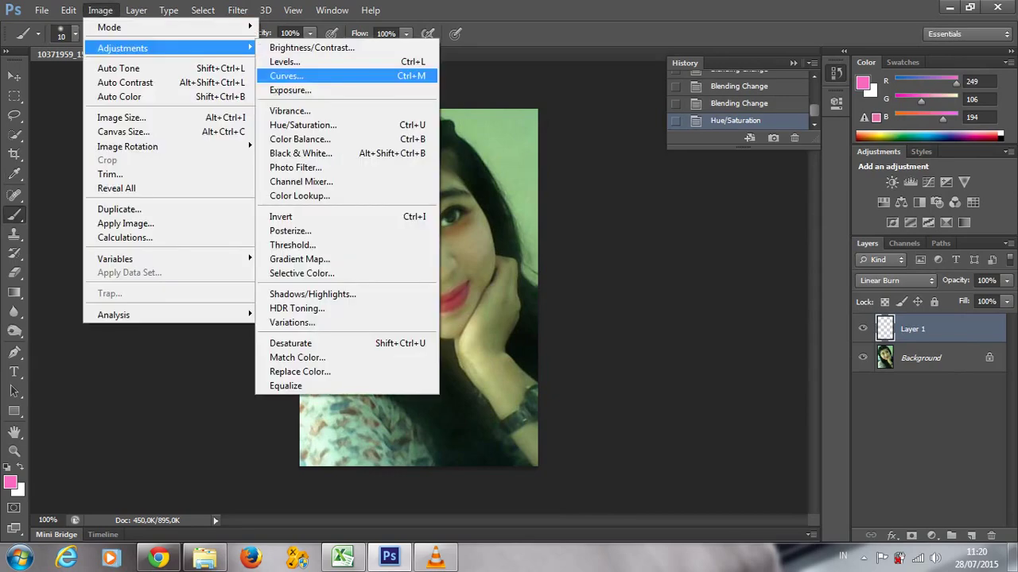
pyautogui.click(286, 76)
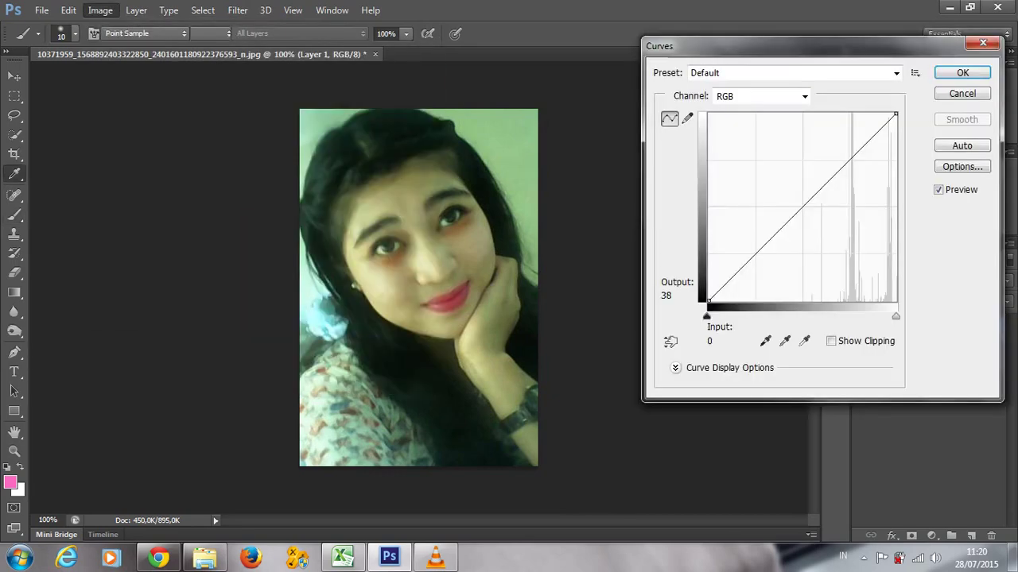
pyautogui.moveTo(752, 257); pyautogui.dragTo(766, 225)
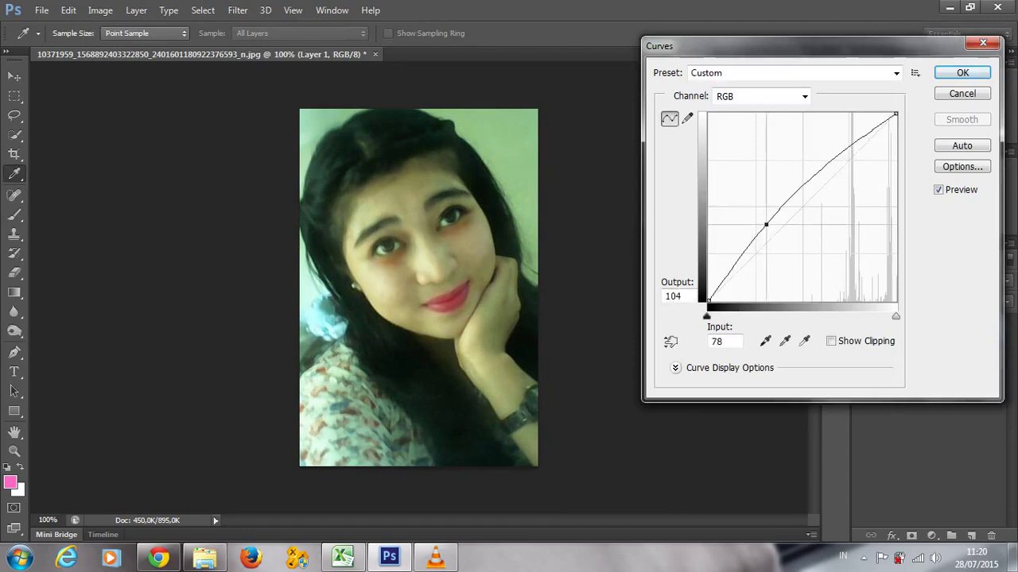
pyautogui.press('Return')
# Delete Layer 1 and create a fresh empty layer.
pyautogui.press('Delete')
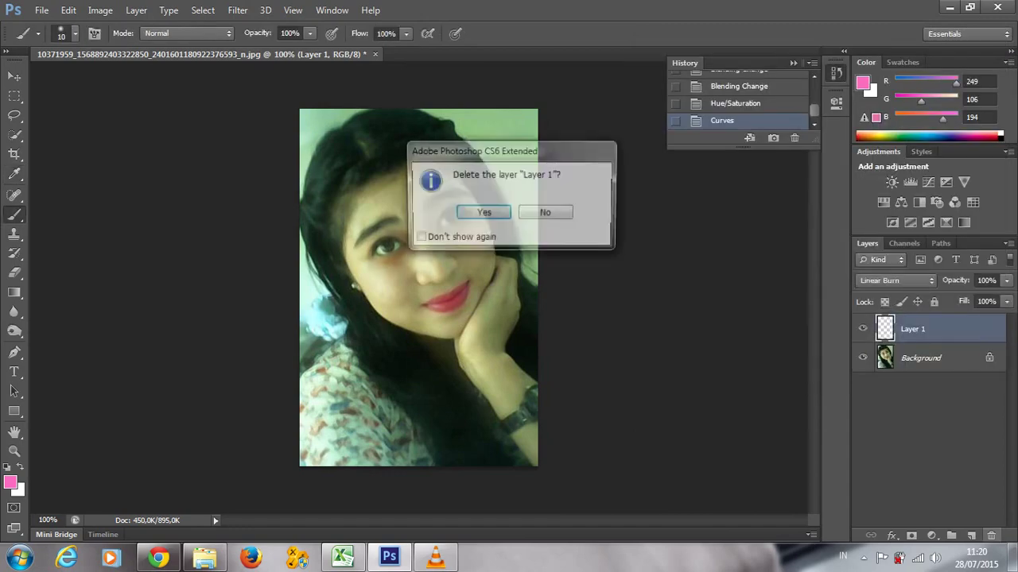
pyautogui.press('Return')
pyautogui.hotkey('ctrl', 'shift', 'alt', 'n')
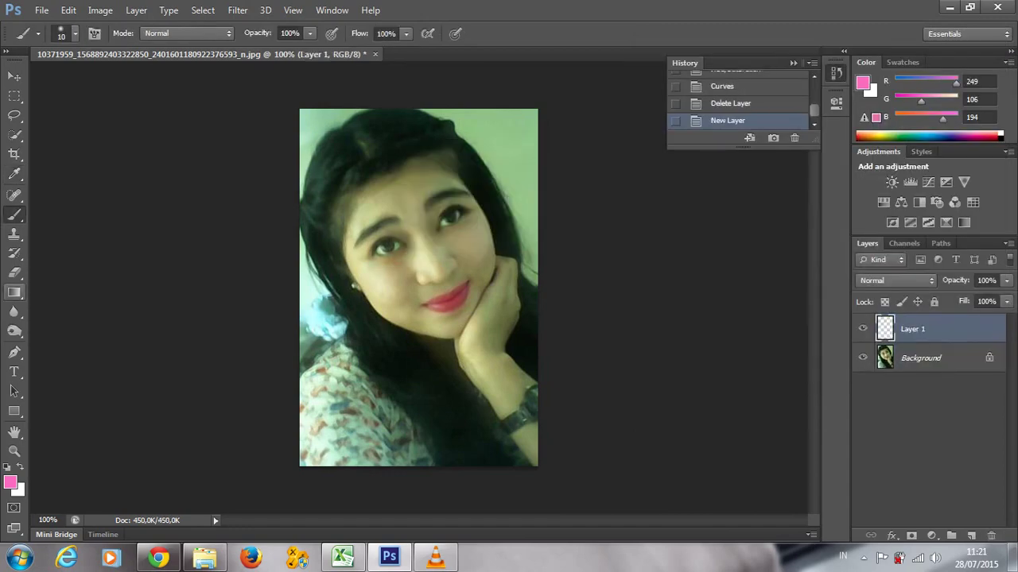
# Paint cyan dabs over both eyes with a 22 px brush.
pyautogui.click(10, 481)
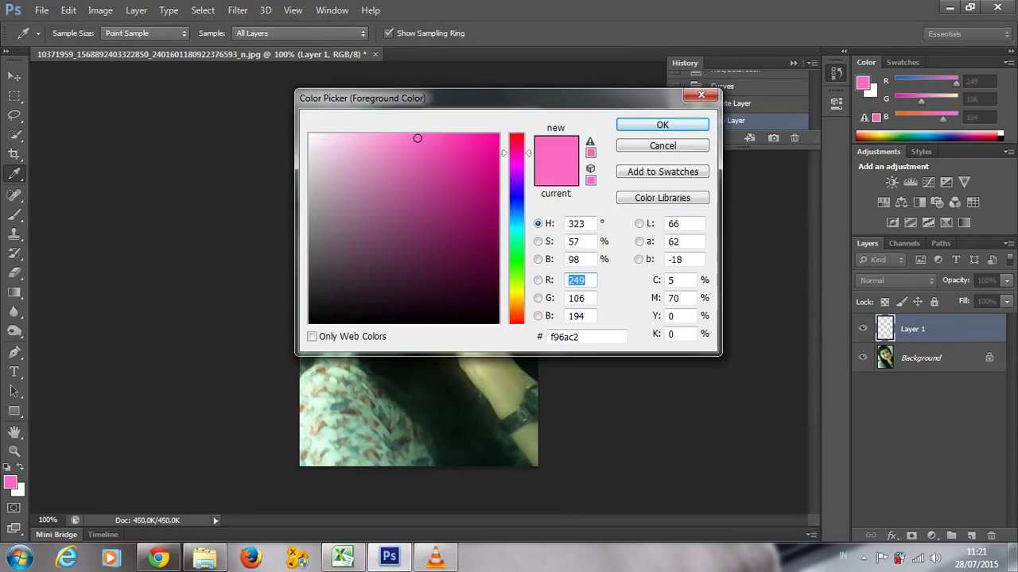
pyautogui.click(516, 230)
pyautogui.press('Return')
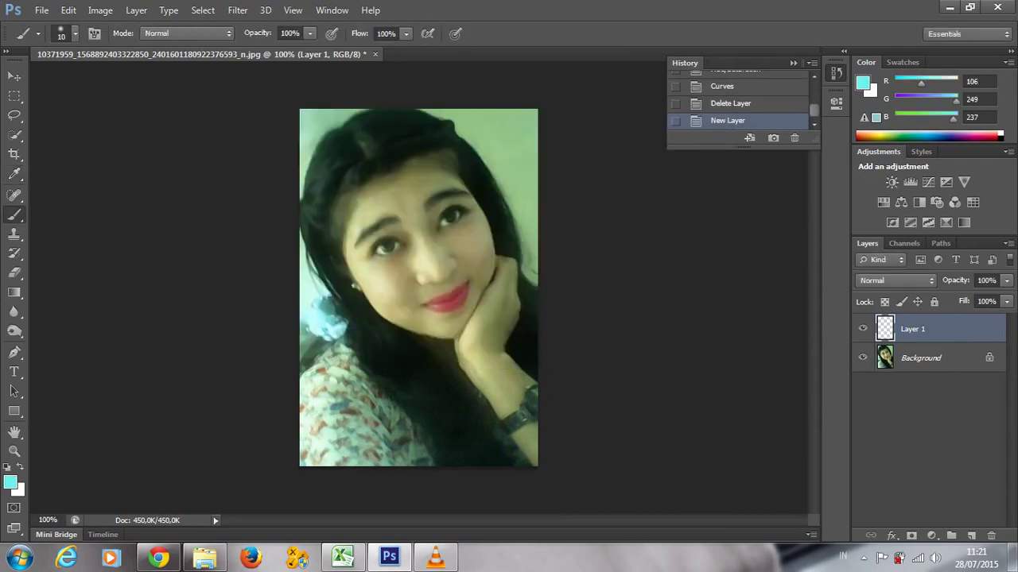
pyautogui.rightClick(397, 245)
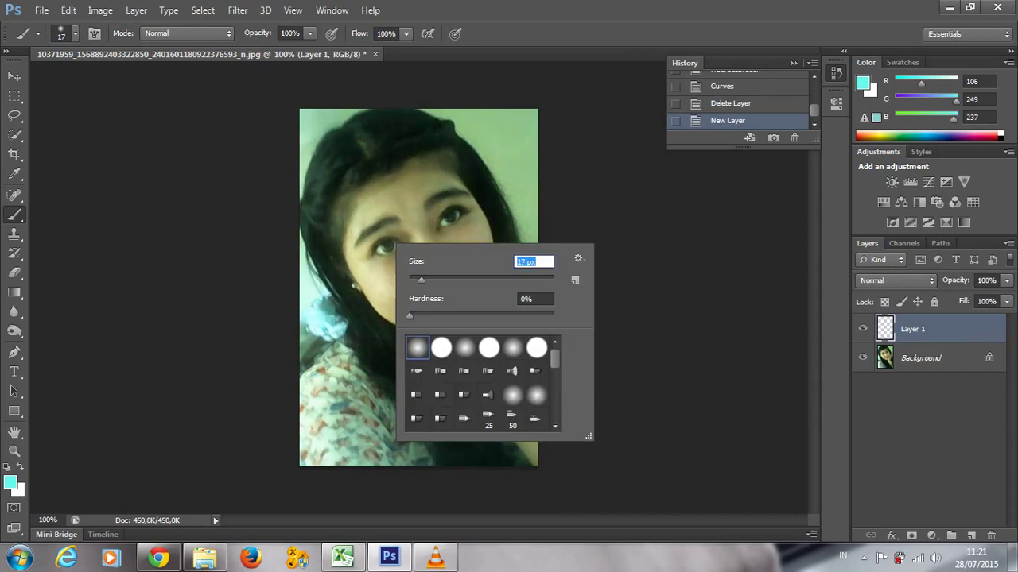
pyautogui.press('Up')
pyautogui.press('Up')
pyautogui.press('Up')
pyautogui.press('Return')
pyautogui.click(386, 248)
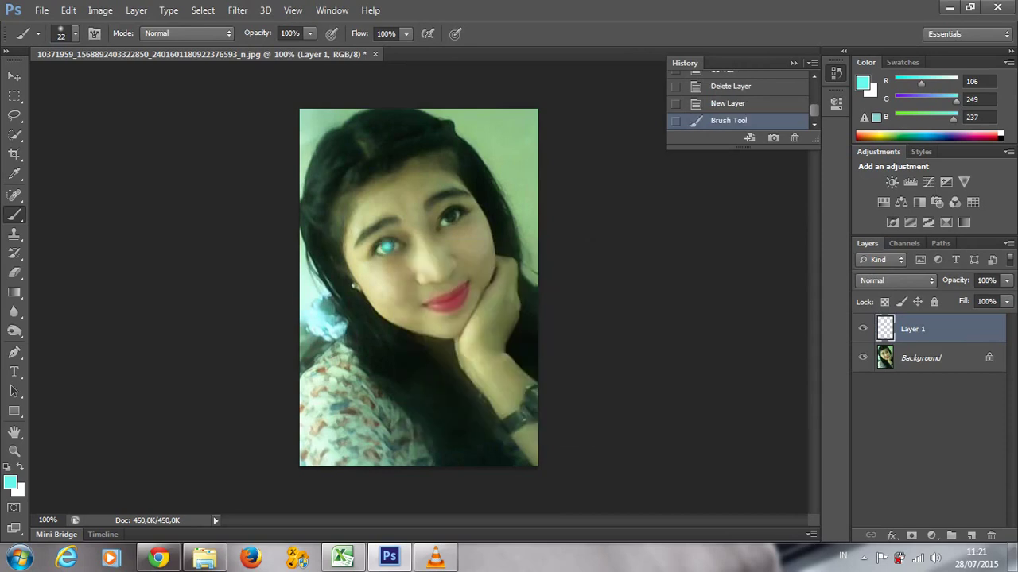
pyautogui.click(450, 216)
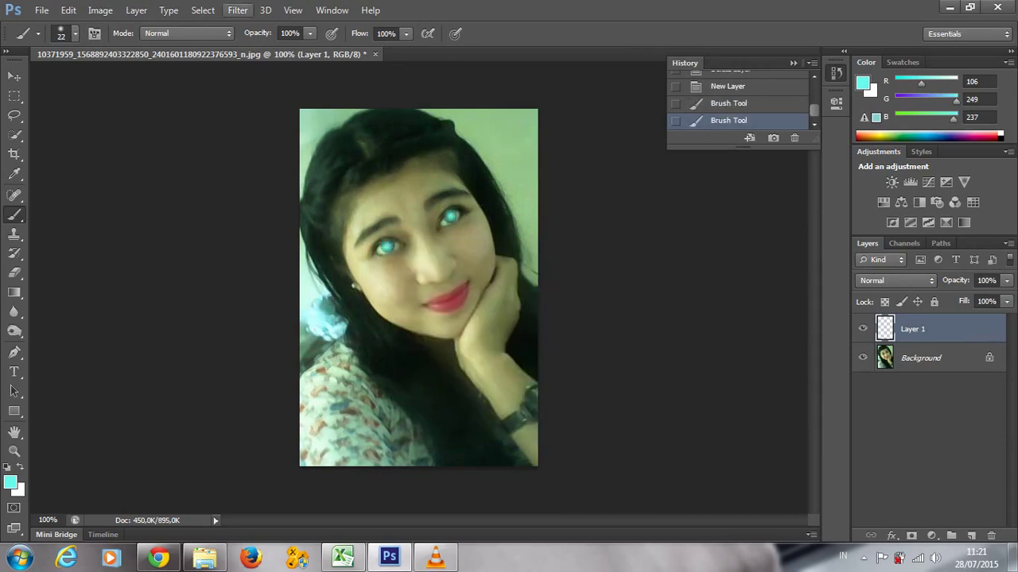
# Open Gaussian Blur and cycle blend modes, settling the eye tint on Saturation.
pyautogui.click(236, 10)
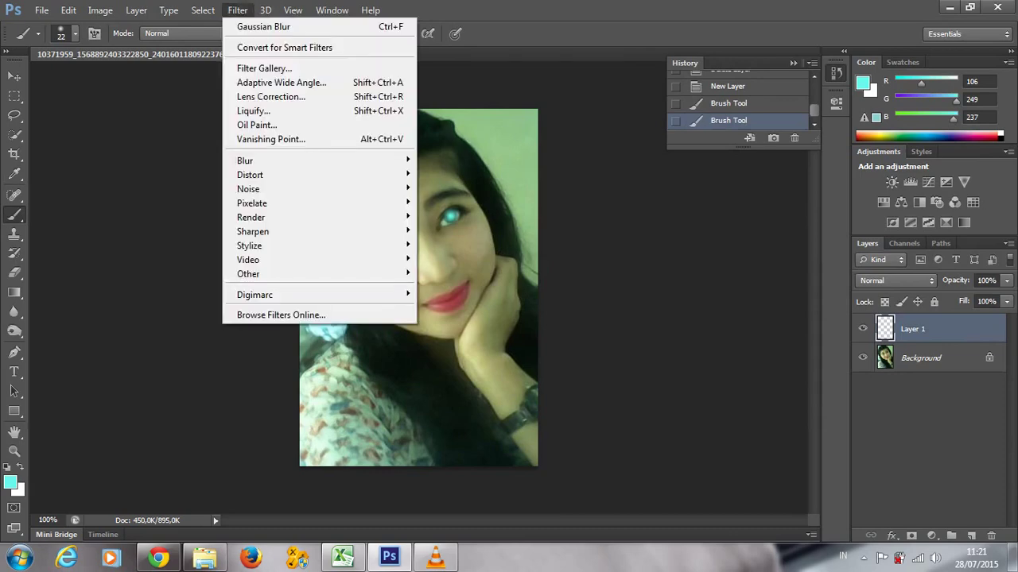
pyautogui.click(263, 26)
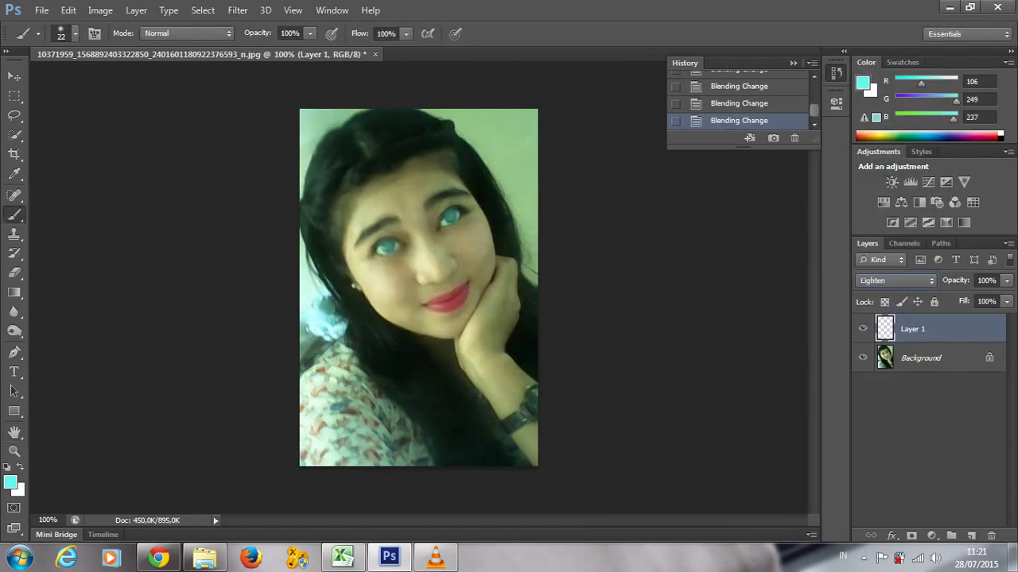
pyautogui.press('Down')
pyautogui.press('Down')
pyautogui.press('Down')
pyautogui.press('Down')
pyautogui.press('Down')
pyautogui.press('Down')
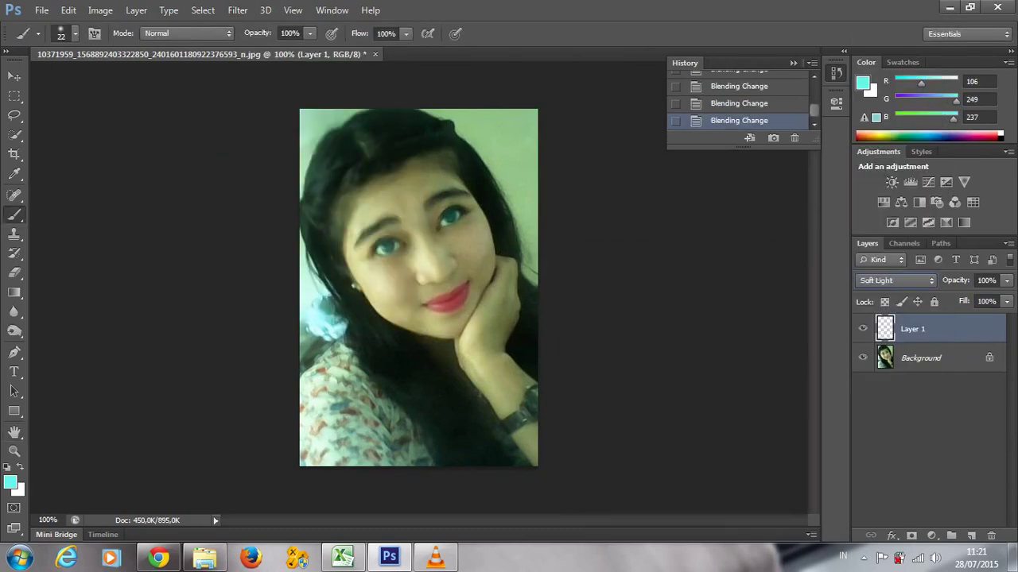
pyautogui.press('Down')
pyautogui.press('Down')
pyautogui.press('Down')
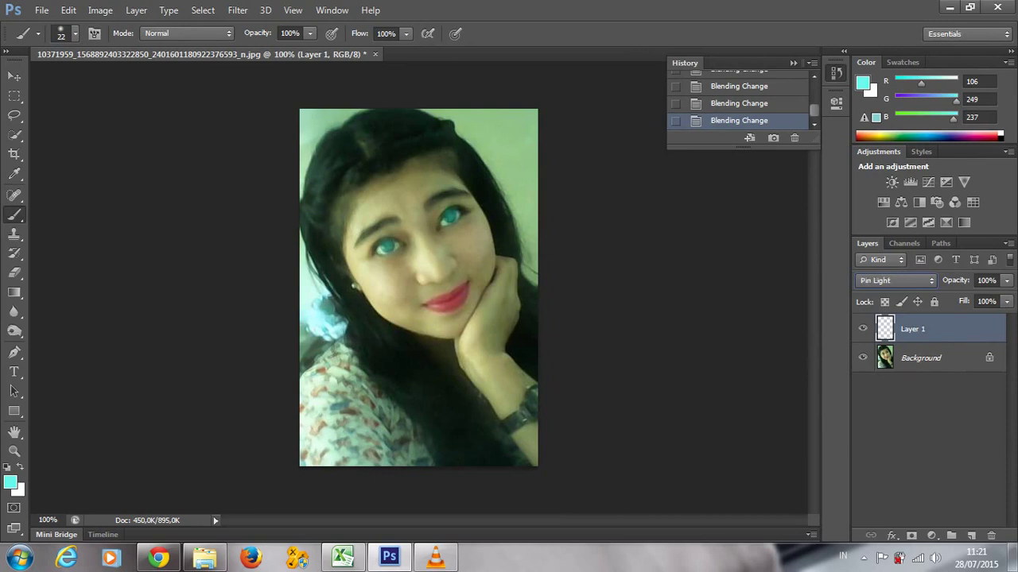
pyautogui.press('Down')
pyautogui.press('Down')
pyautogui.press('Down')
pyautogui.press('Down')
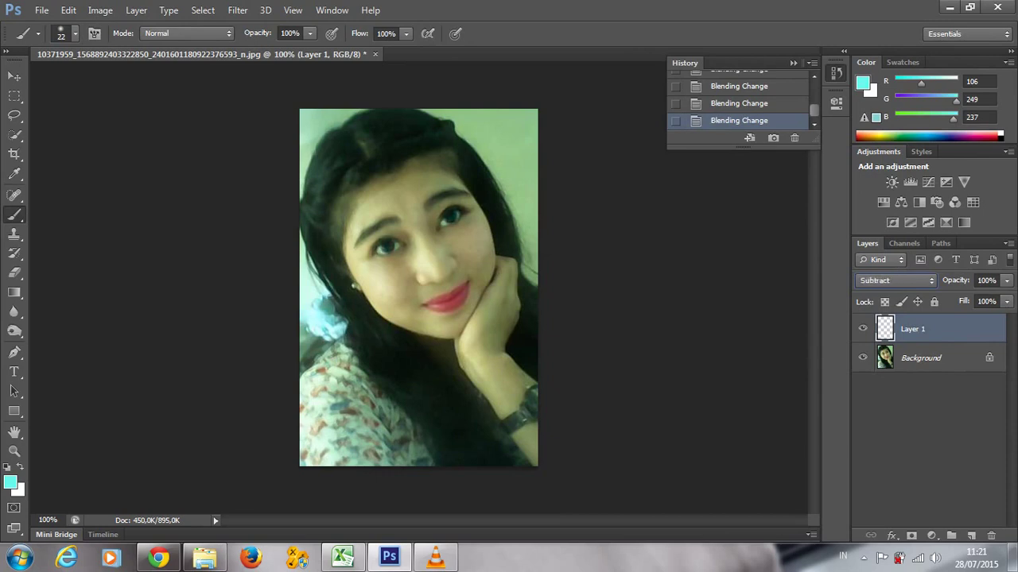
pyautogui.press('Down')
pyautogui.press('Down')
pyautogui.press('Down')
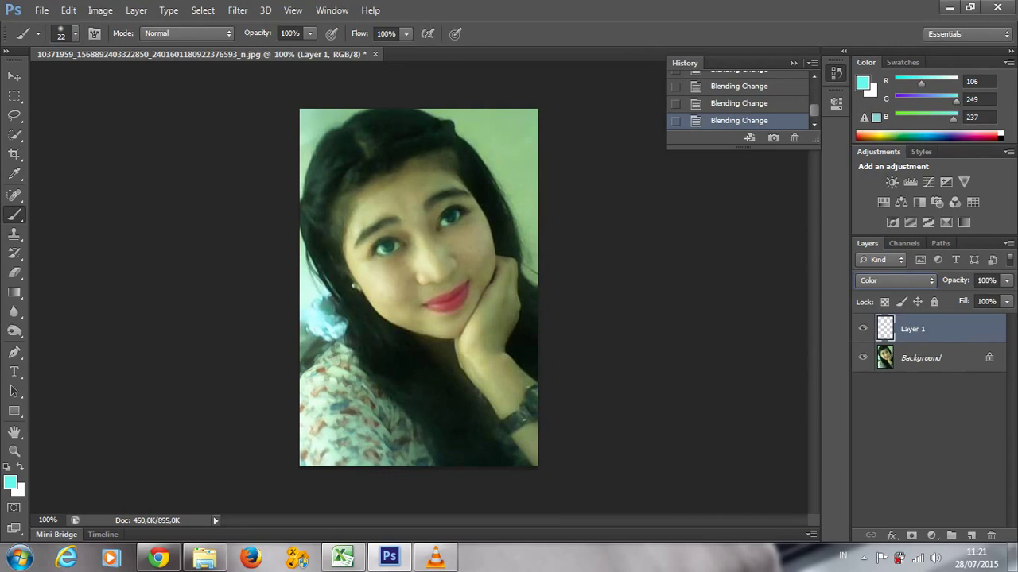
pyautogui.press('Down')
pyautogui.press('Up')
pyautogui.press('Up')
# Switch to the Eraser and set its size to 15 px after trying 17 and 23.
pyautogui.press('e')
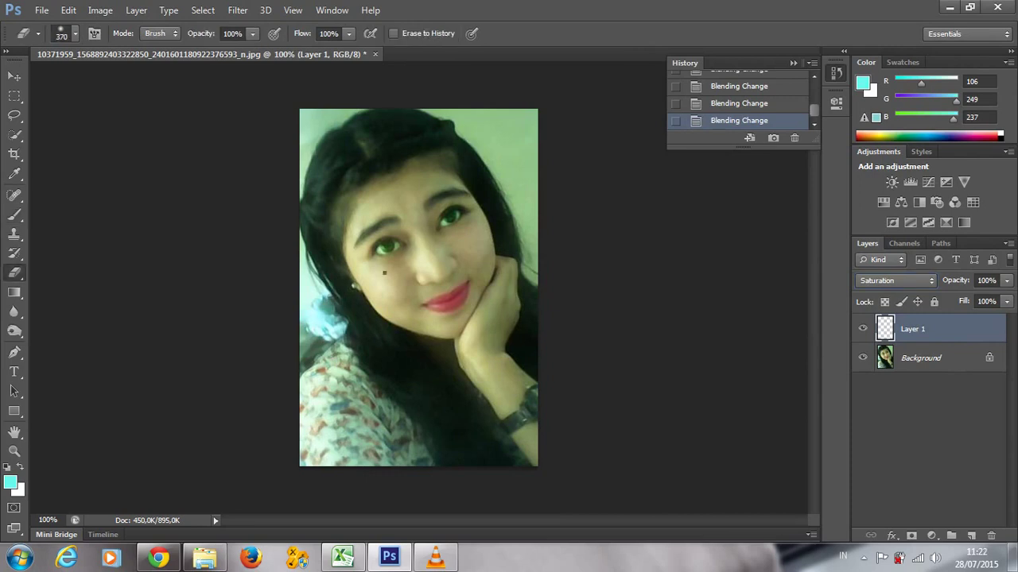
pyautogui.rightClick(384, 273)
pyautogui.write('17')
pyautogui.press('Return')
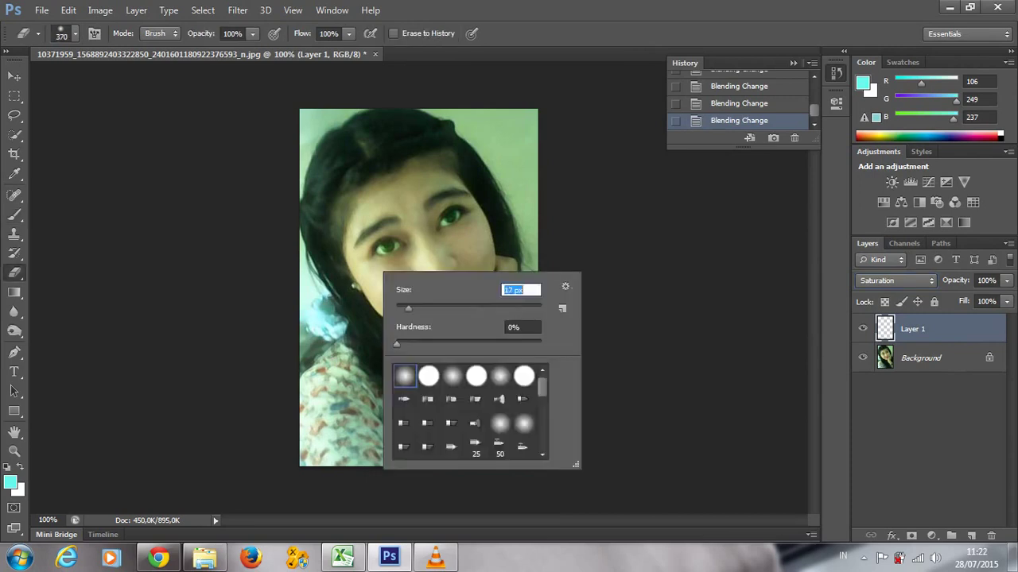
pyautogui.write('23')
pyautogui.press('Return')
pyautogui.write('15')
pyautogui.press('Return')
pyautogui.press('Return')
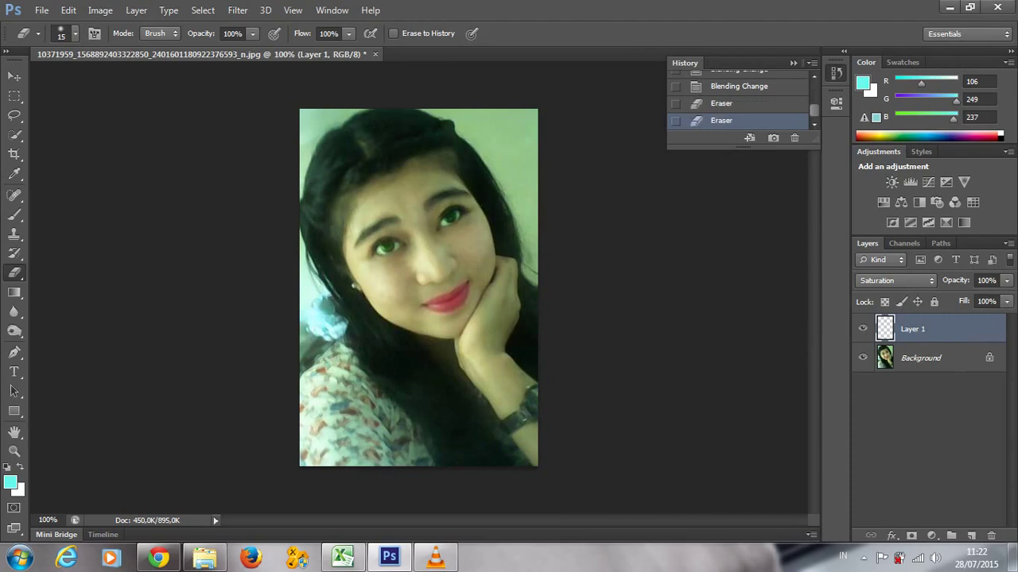
# Try Hue/Saturation with Saturation -23 and Lightness -63, then delete Layer 1.
pyautogui.hotkey('alt', 'i')
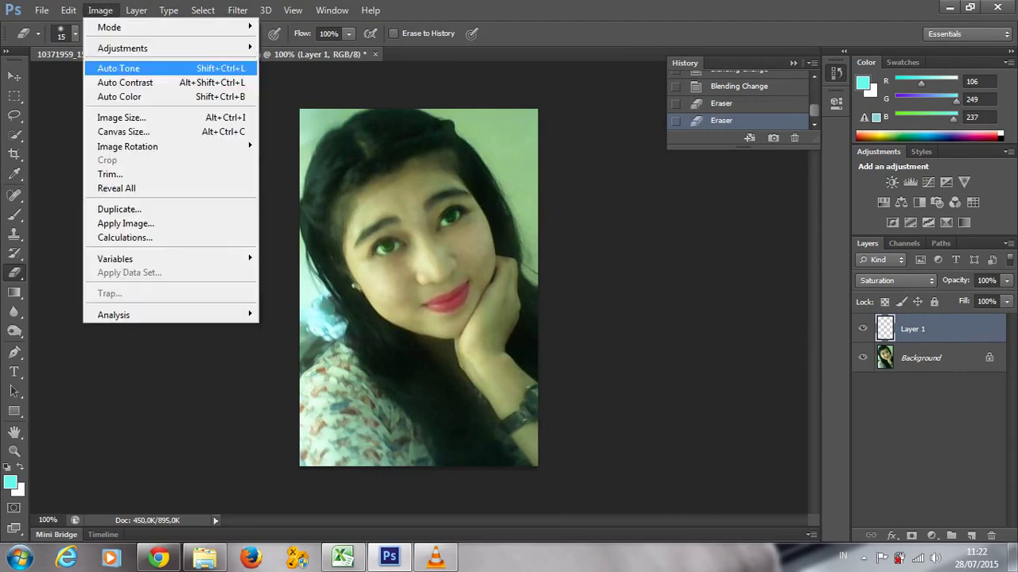
pyautogui.hotkey('ctrl', 'u')
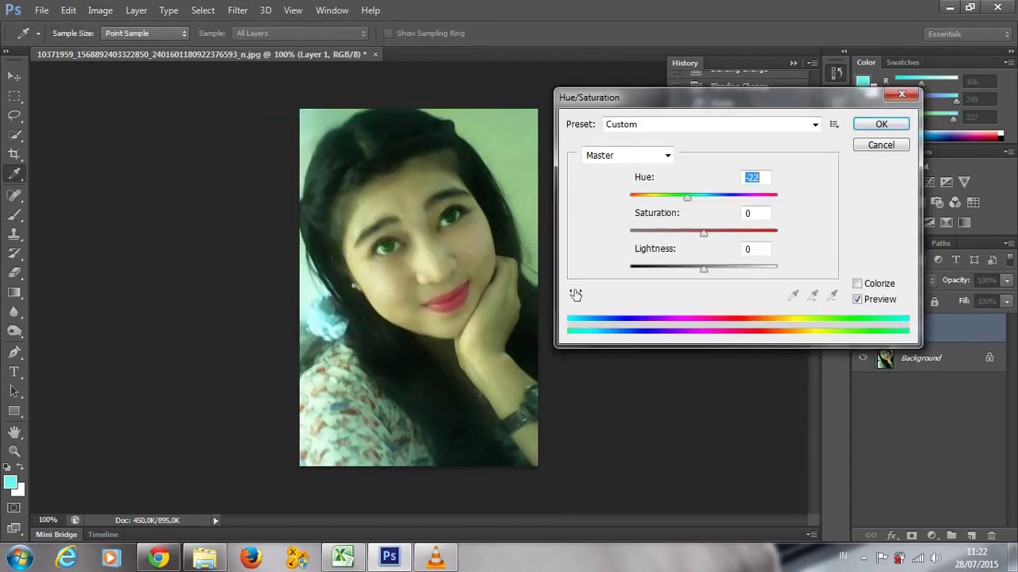
pyautogui.write('113')
pyautogui.write('31')
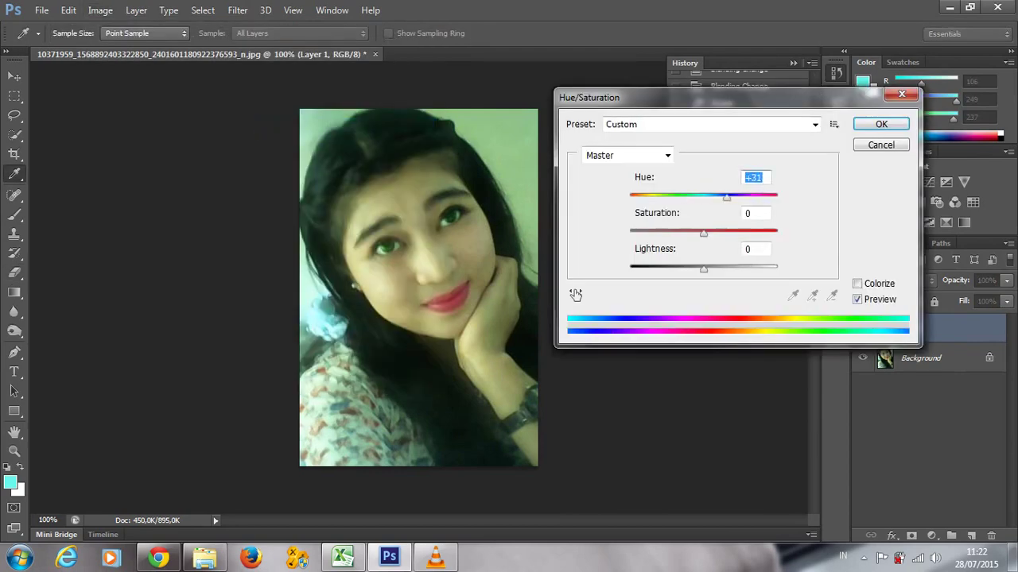
pyautogui.press('Tab')
pyautogui.write('-23')
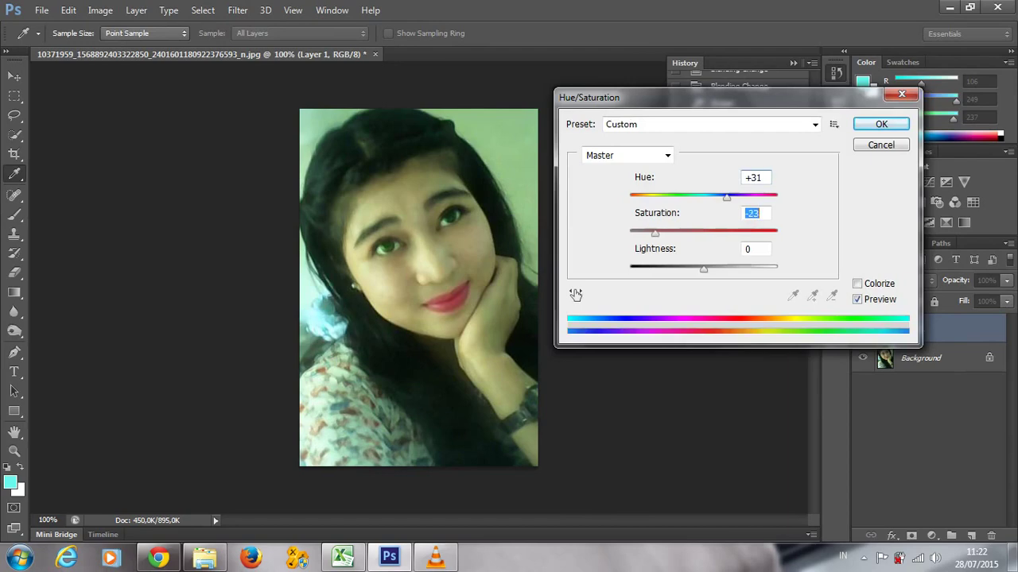
pyautogui.write('-79')
pyautogui.press('Tab')
pyautogui.write('-63')
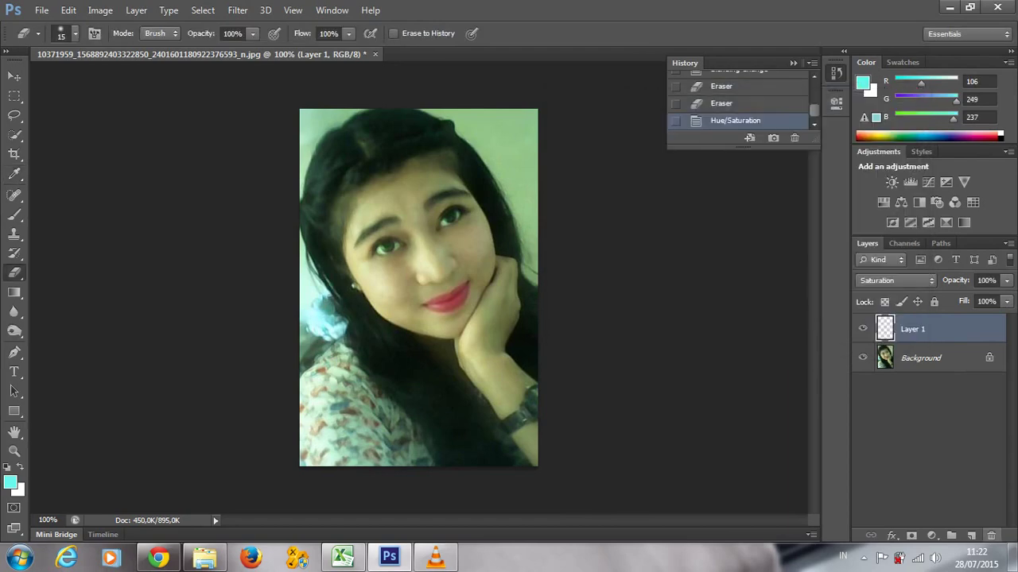
pyautogui.press('Delete')
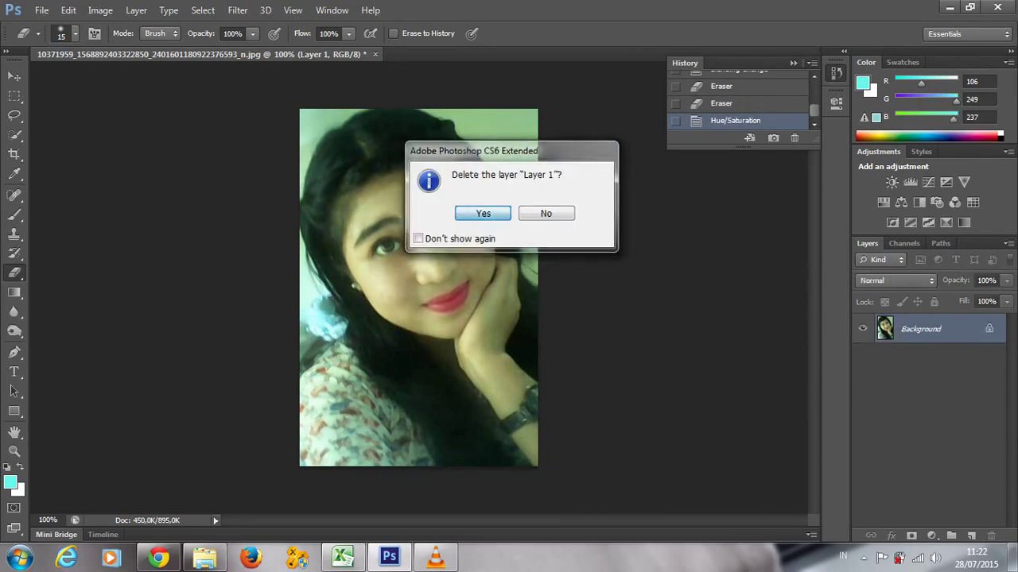
pyautogui.press('Return')
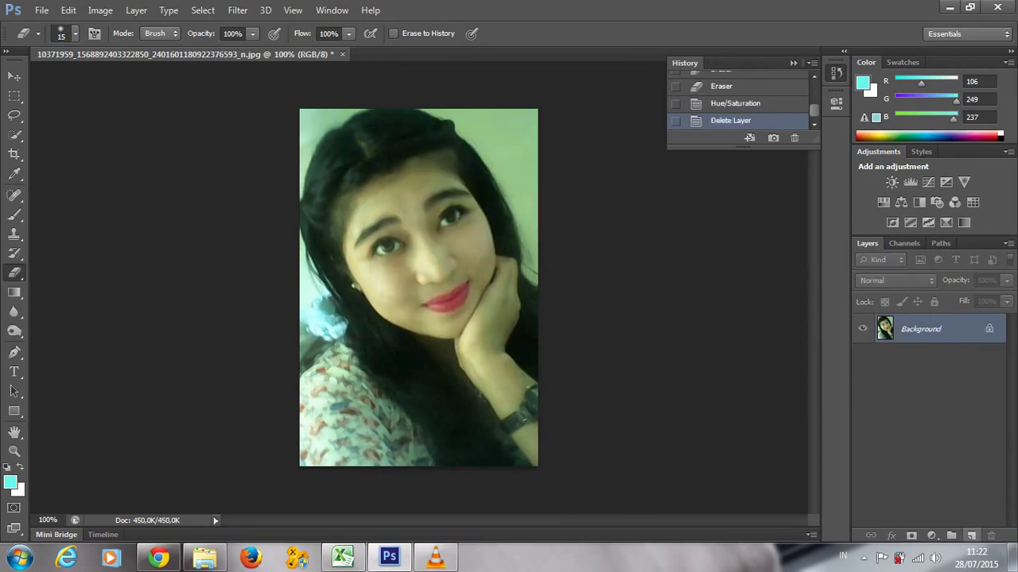
# Duplicate the Background, hide the original, and set the eraser to 11 px.
pyautogui.moveTo(971, 334); pyautogui.dragTo(971, 534)
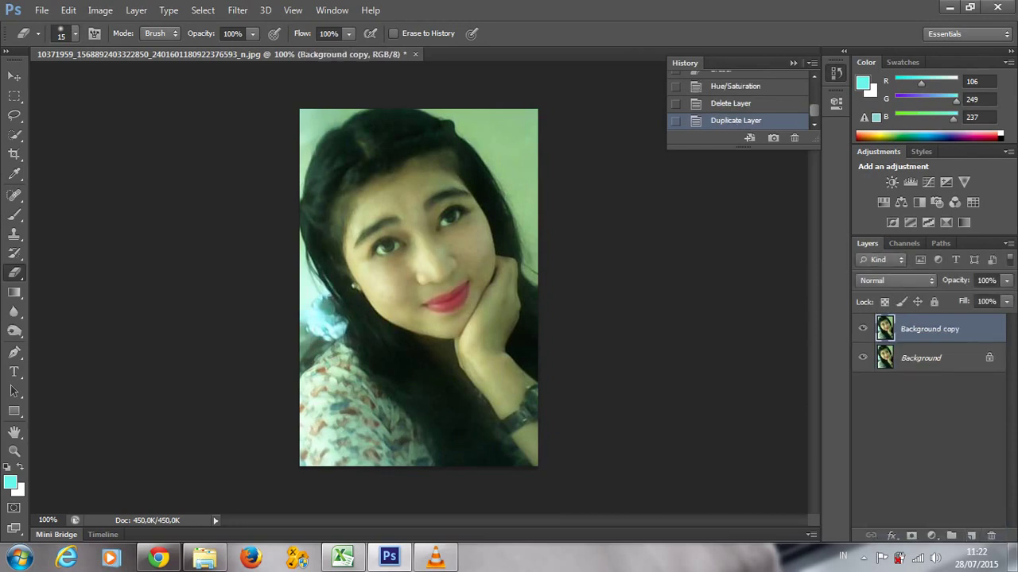
pyautogui.click(863, 357)
pyautogui.click(428, 206)
pyautogui.moveTo(428, 206); pyautogui.dragTo(430, 203)
pyautogui.rightClick(429, 205)
pyautogui.moveTo(466, 234); pyautogui.dragTo(462, 235)
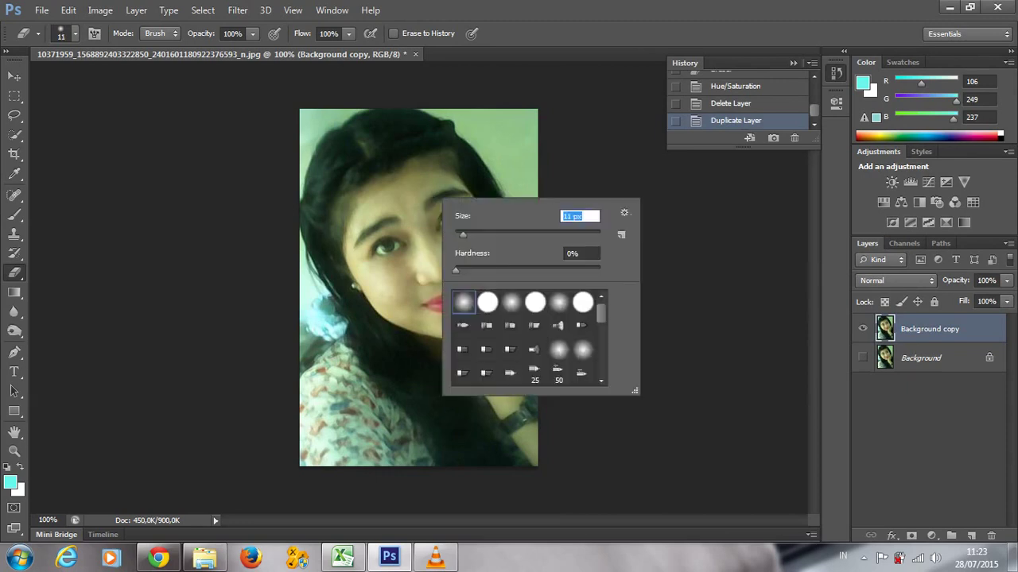
pyautogui.press('Return')
# Erase both eyebrows, both eyes and the lips on Background copy.
pyautogui.moveTo(430, 203); pyautogui.dragTo(466, 193)
pyautogui.moveTo(379, 226)
pyautogui.mouseDown()
pyautogui.moveTo(399, 222)
pyautogui.moveTo(357, 241)
pyautogui.mouseUp()
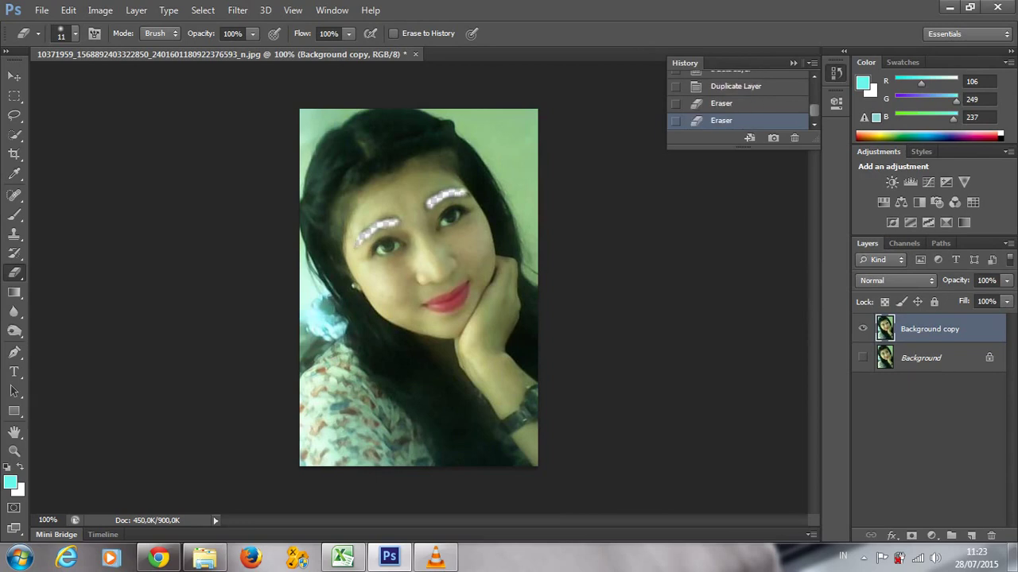
pyautogui.click(375, 254)
pyautogui.click(380, 247)
pyautogui.moveTo(383, 246); pyautogui.dragTo(397, 245)
pyautogui.moveTo(439, 218); pyautogui.dragTo(461, 209)
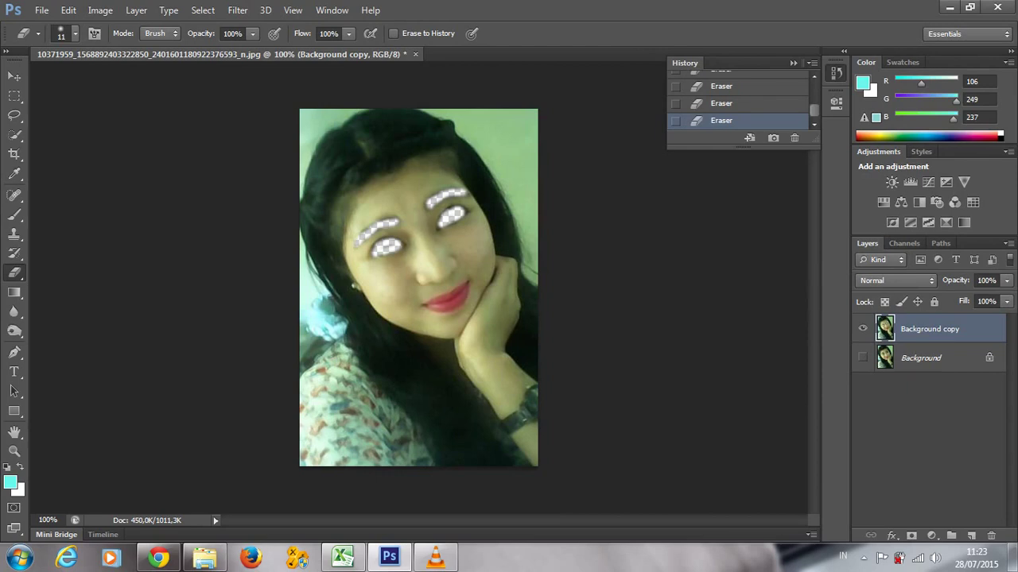
pyautogui.moveTo(427, 306)
pyautogui.mouseDown()
pyautogui.moveTo(451, 305)
pyautogui.moveTo(469, 285)
pyautogui.moveTo(434, 301)
pyautogui.moveTo(464, 297)
pyautogui.moveTo(452, 309)
pyautogui.mouseUp()
pyautogui.click(465, 294)
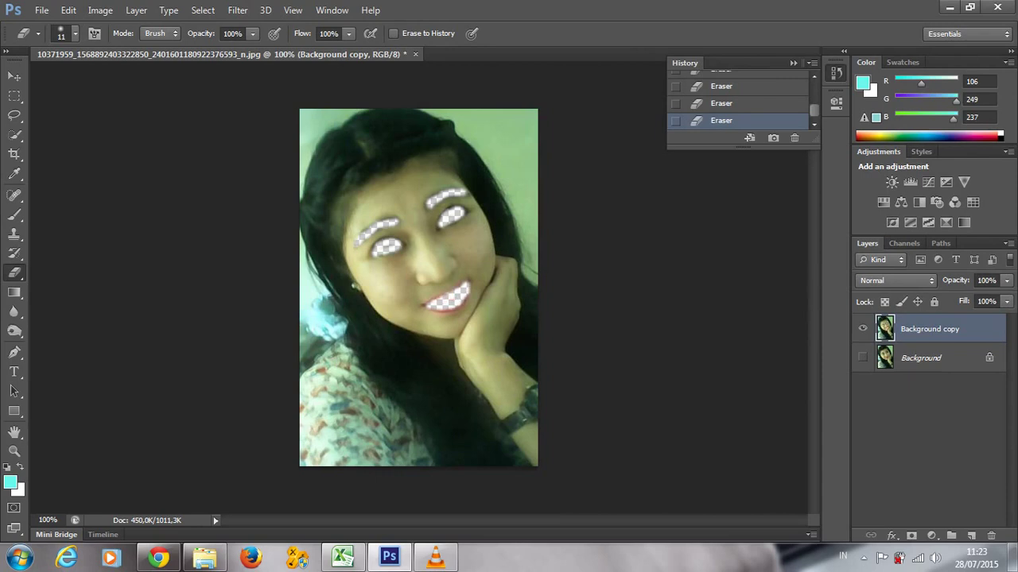
# Erase an outline along the forehead hairline and around the hand.
pyautogui.moveTo(431, 158)
pyautogui.mouseDown()
pyautogui.moveTo(462, 166)
pyautogui.moveTo(391, 167)
pyautogui.moveTo(358, 193)
pyautogui.moveTo(333, 238)
pyautogui.moveTo(341, 273)
pyautogui.moveTo(533, 465)
pyautogui.mouseUp()
pyautogui.moveTo(510, 340); pyautogui.dragTo(537, 384)
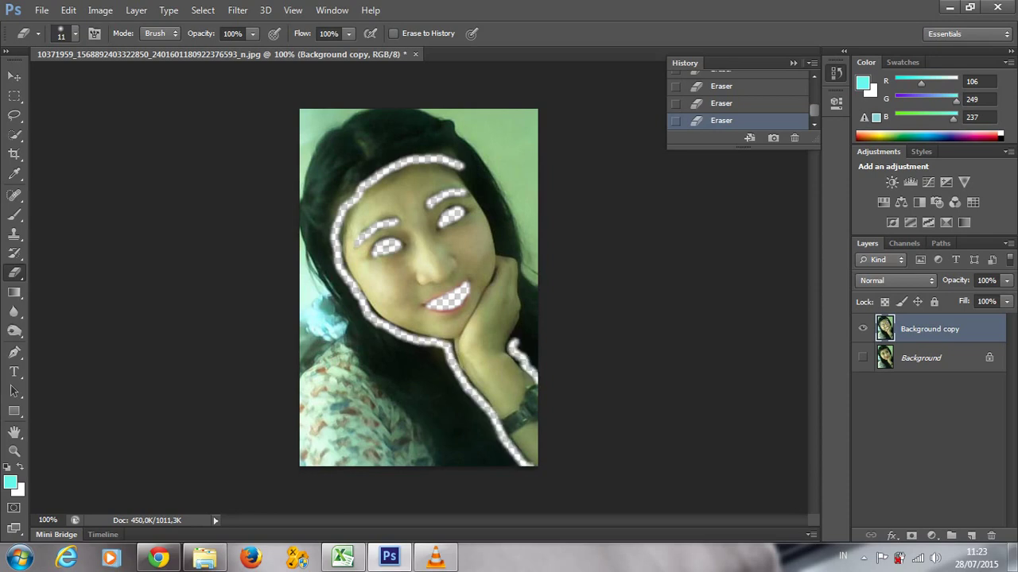
pyautogui.moveTo(523, 278); pyautogui.dragTo(511, 342)
pyautogui.moveTo(523, 279); pyautogui.dragTo(462, 166)
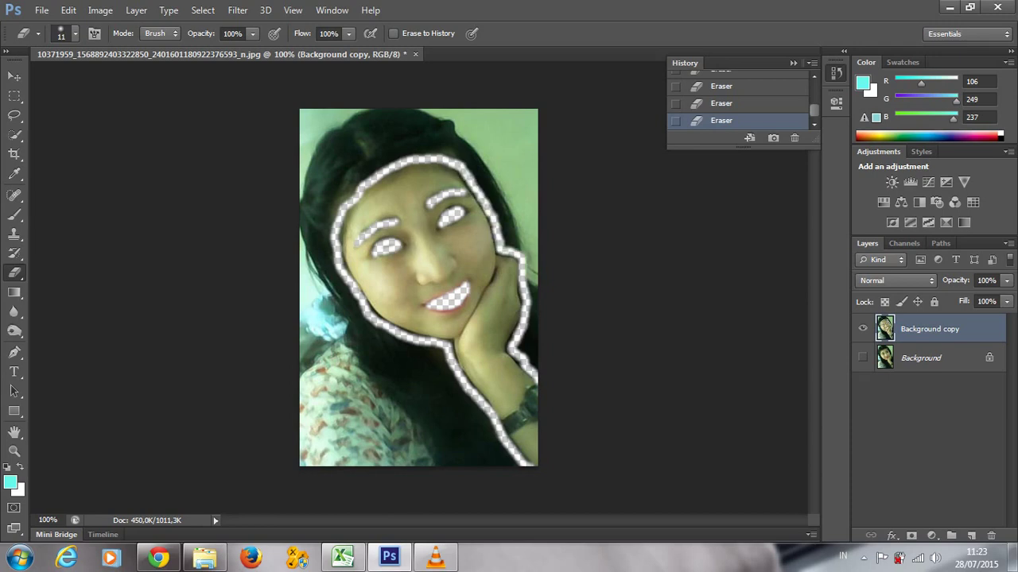
# Enlarge the eraser to 131 px and erase the backdrop and hair across the top.
pyautogui.rightClick(475, 165)
pyautogui.moveTo(495, 199); pyautogui.dragTo(570, 199)
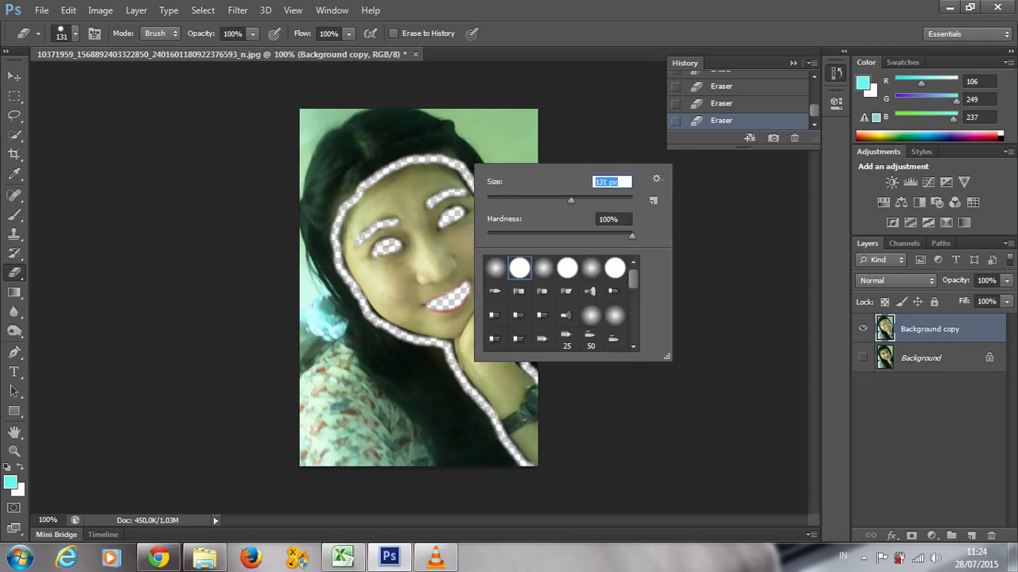
pyautogui.press('Return')
pyautogui.moveTo(488, 131)
pyautogui.mouseDown()
pyautogui.moveTo(540, 191)
pyautogui.moveTo(547, 230)
pyautogui.mouseUp()
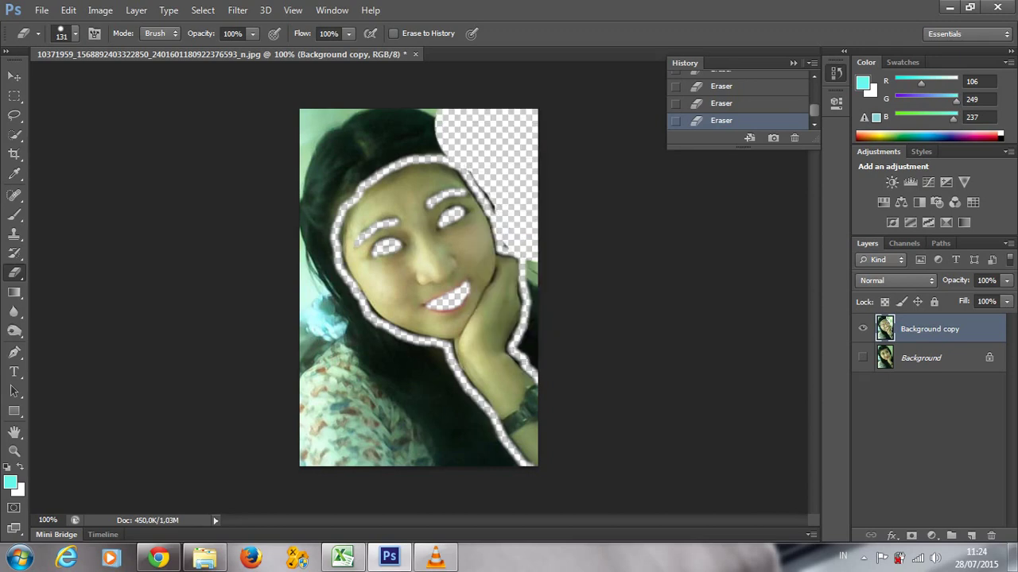
pyautogui.moveTo(525, 179); pyautogui.dragTo(524, 203)
pyautogui.moveTo(477, 111); pyautogui.dragTo(334, 104)
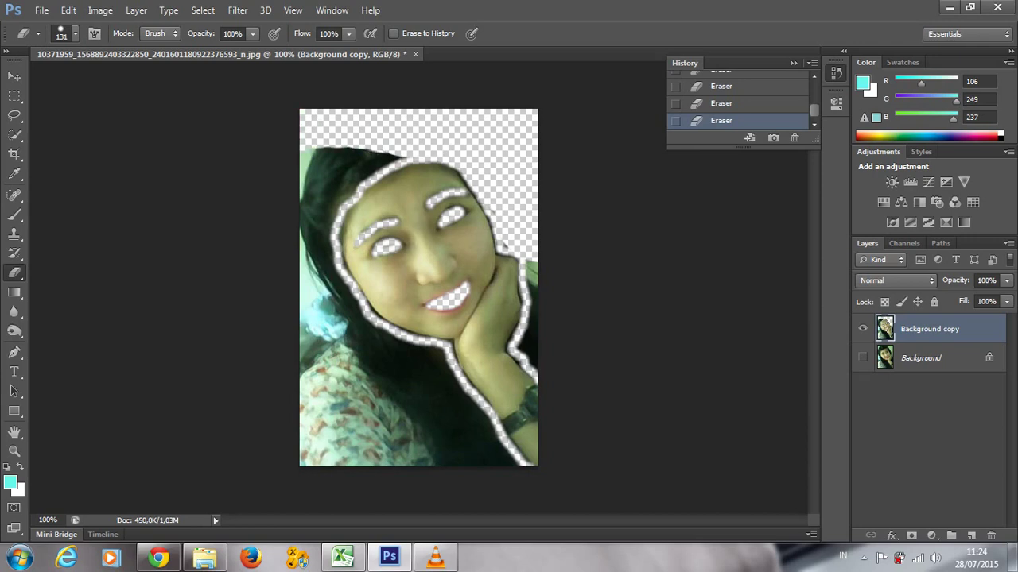
pyautogui.moveTo(382, 155); pyautogui.dragTo(306, 211)
pyautogui.moveTo(401, 157); pyautogui.dragTo(372, 173)
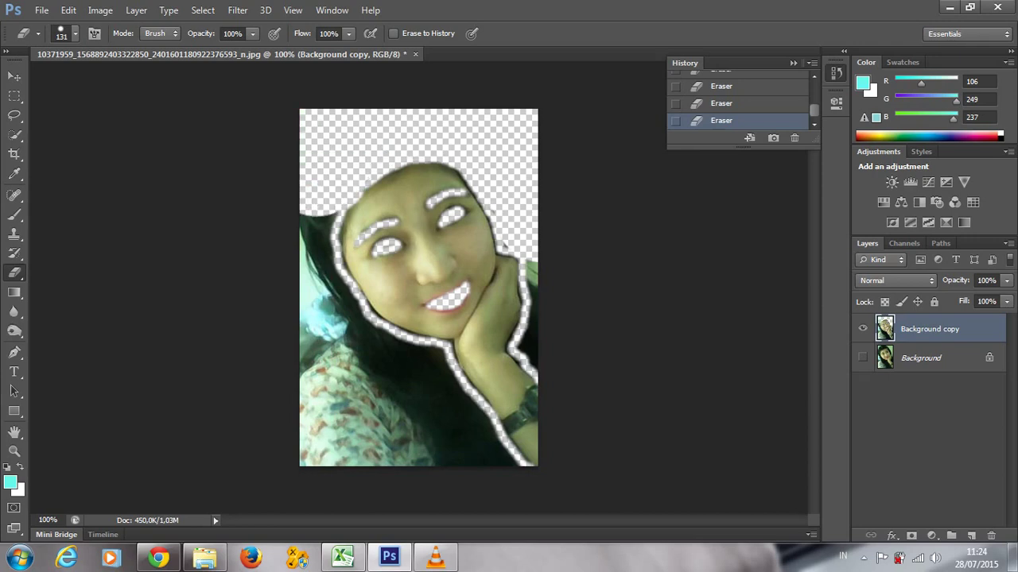
# Erase the hair at the left edge and the shirt in the lower left.
pyautogui.moveTo(333, 216)
pyautogui.mouseDown()
pyautogui.moveTo(306, 242)
pyautogui.moveTo(310, 282)
pyautogui.mouseUp()
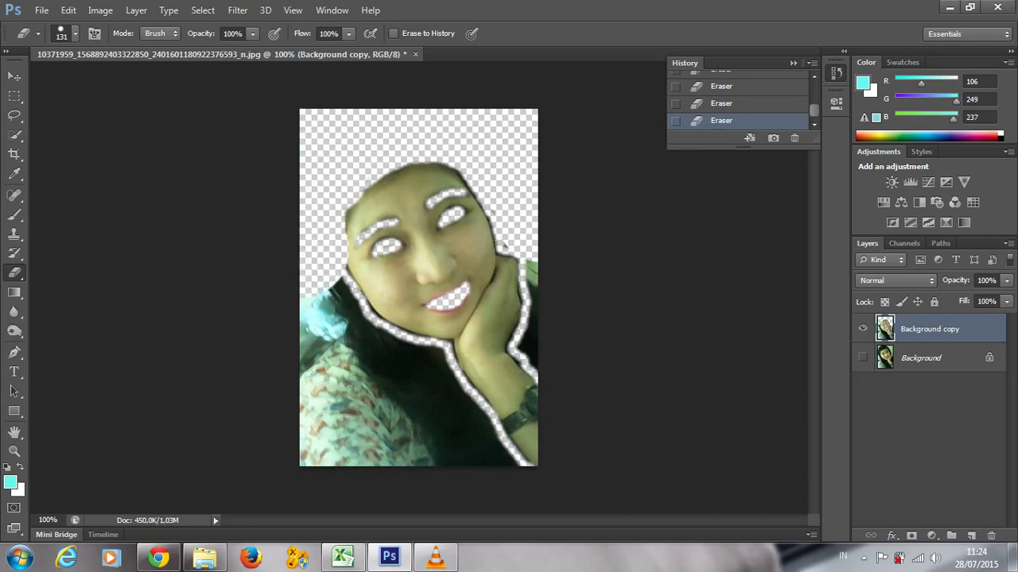
pyautogui.hotkey('ctrl', 'z')
pyautogui.moveTo(339, 240); pyautogui.dragTo(308, 316)
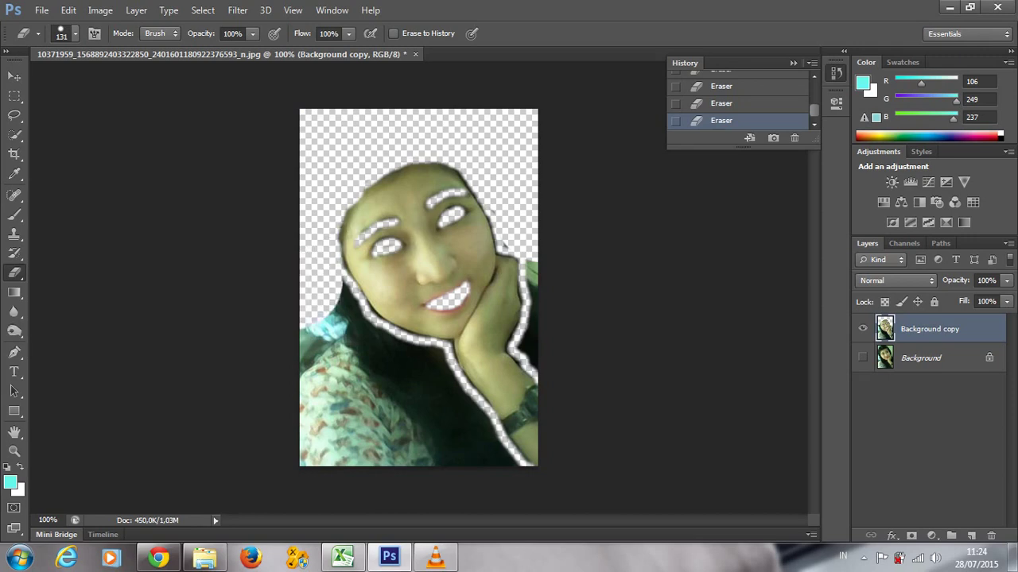
pyautogui.moveTo(334, 282); pyautogui.dragTo(405, 461)
pyautogui.moveTo(337, 401); pyautogui.dragTo(318, 457)
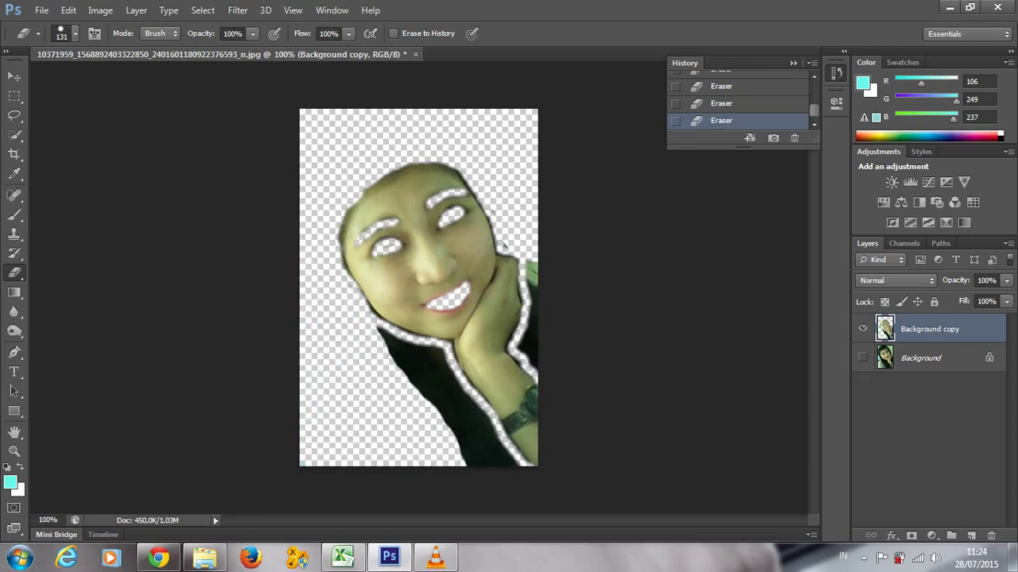
pyautogui.moveTo(398, 358); pyautogui.dragTo(433, 414)
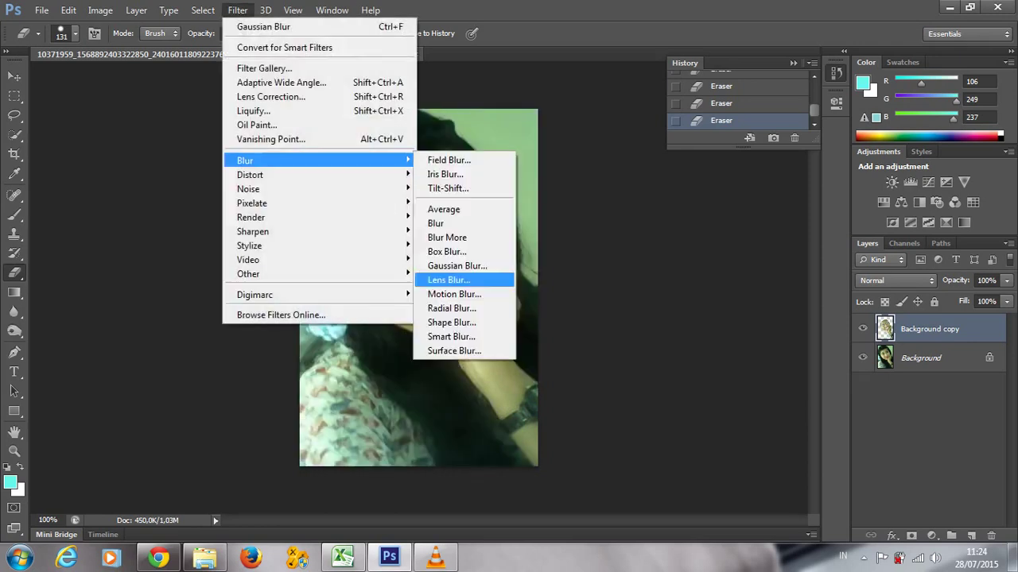
# Apply a trial Smart Blur (radius 1,7, threshold 35,4) to the face layer, then undo it.
pyautogui.click(451, 336)
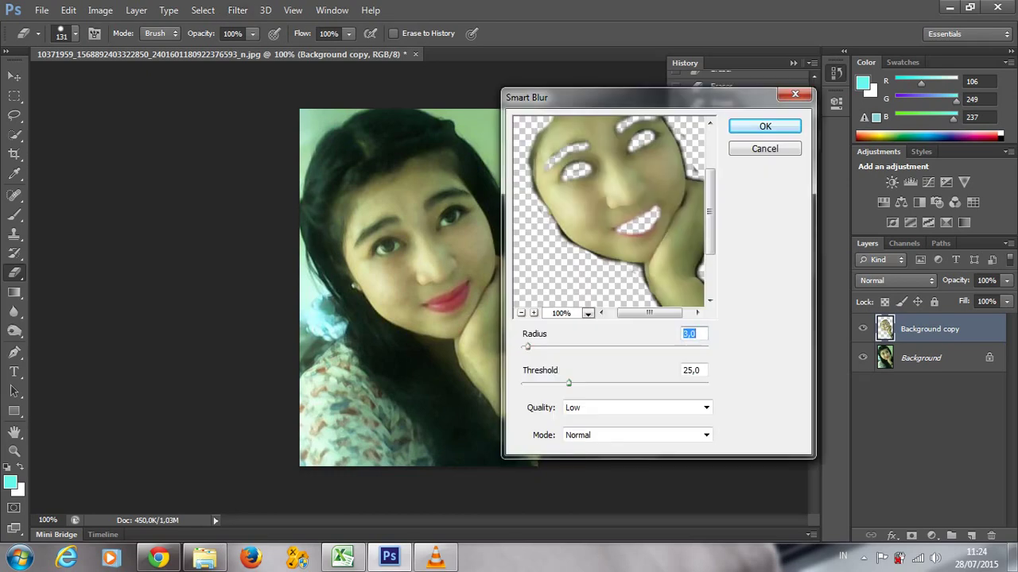
pyautogui.hotkey('shift', 'Up')
pyautogui.hotkey('shift', 'Up')
pyautogui.press('Up')
pyautogui.press('Up')
pyautogui.press('Up')
pyautogui.hotkey('shift', 'Down')
pyautogui.hotkey('shift', 'Down')
pyautogui.hotkey('shift', 'Down')
pyautogui.hotkey('shift', 'Down')
pyautogui.hotkey('shift', 'Down')
pyautogui.hotkey('shift', 'Down')
pyautogui.hotkey('shift', 'Up')
pyautogui.press('Up')
pyautogui.press('Up')
pyautogui.press('Up')
pyautogui.press('Tab')
pyautogui.hotkey('shift', 'Down')
pyautogui.hotkey('shift', 'Down')
pyautogui.hotkey('shift', 'Down')
pyautogui.press('Down')
pyautogui.press('Down')
pyautogui.press('Down')
pyautogui.hotkey('shift', 'Up')
pyautogui.hotkey('shift', 'Up')
pyautogui.hotkey('shift', 'Up')
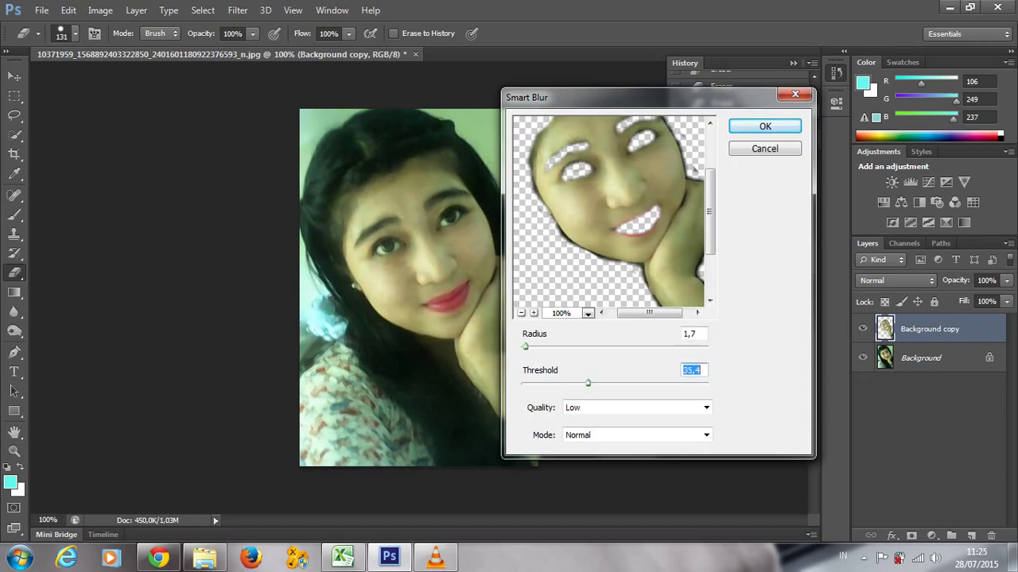
pyautogui.press('Return')
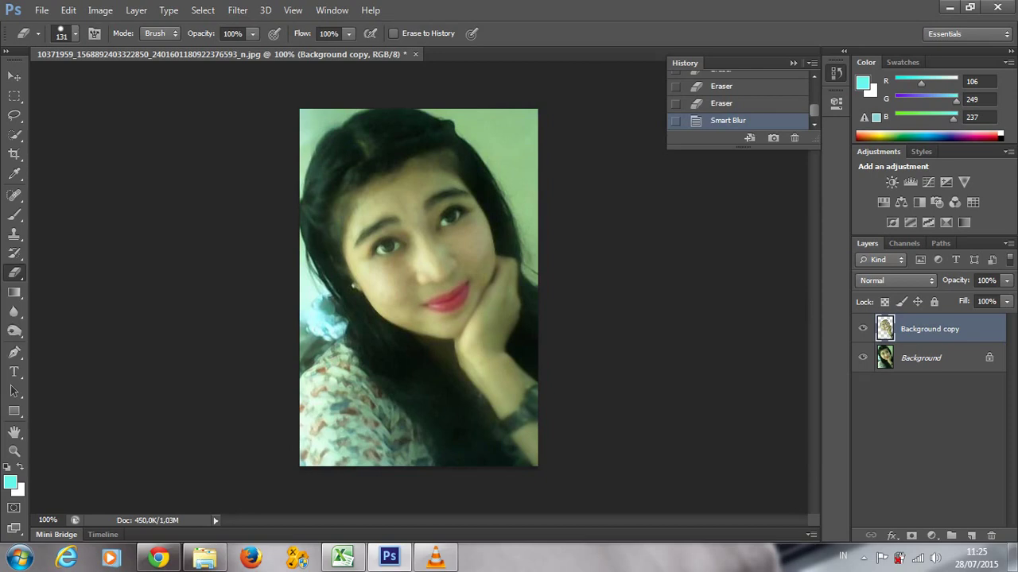
pyautogui.hotkey('ctrl', 'z')
pyautogui.click(238, 10)
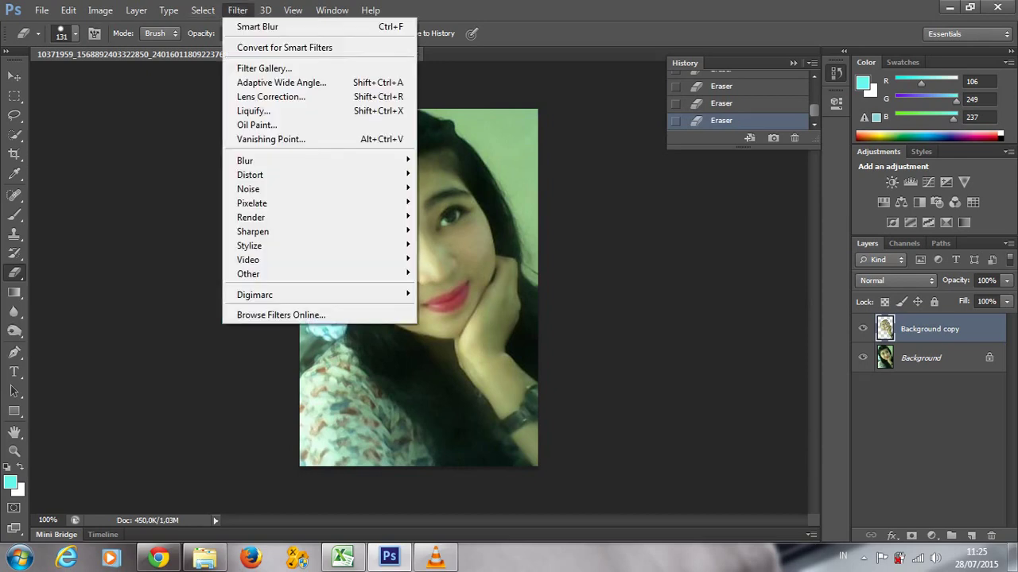
# Try a first Smart Blur with a lower threshold, then undo it.
pyautogui.hotkey('ctrl', 'alt', 'f')
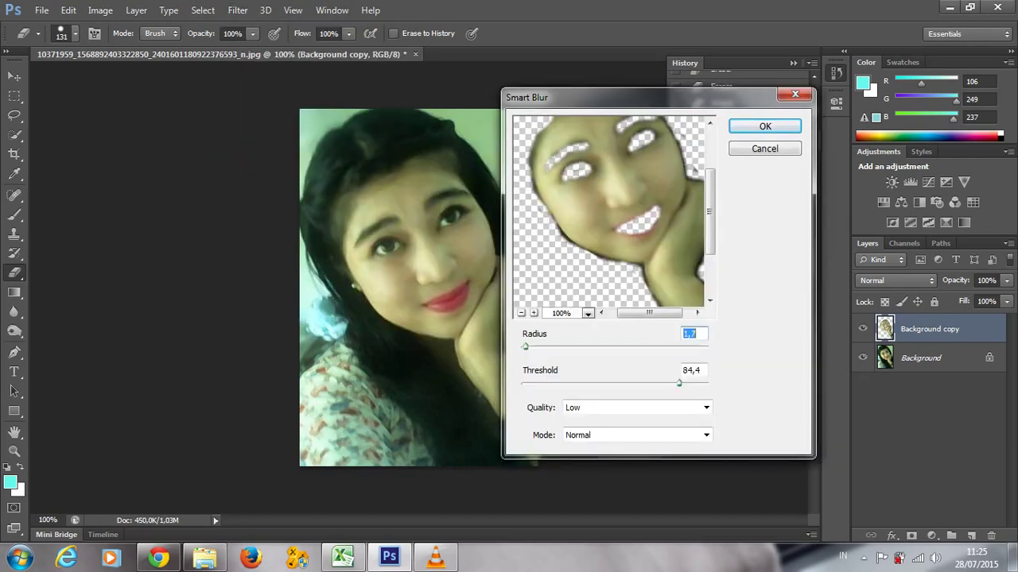
pyautogui.moveTo(679, 383)
pyautogui.mouseDown()
pyautogui.moveTo(546, 383)
pyautogui.moveTo(577, 383)
pyautogui.mouseUp()
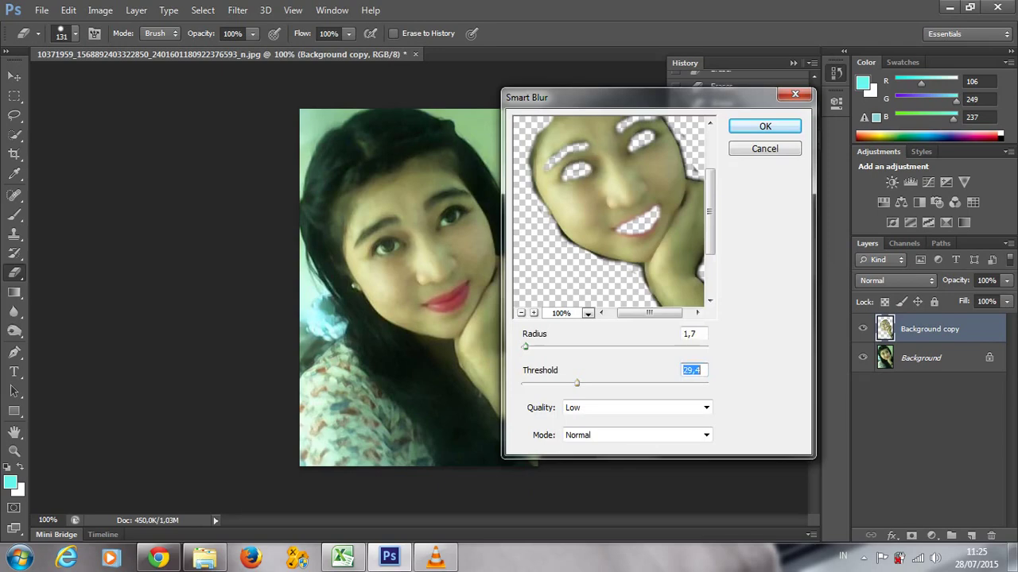
pyautogui.moveTo(525, 346); pyautogui.dragTo(528, 346)
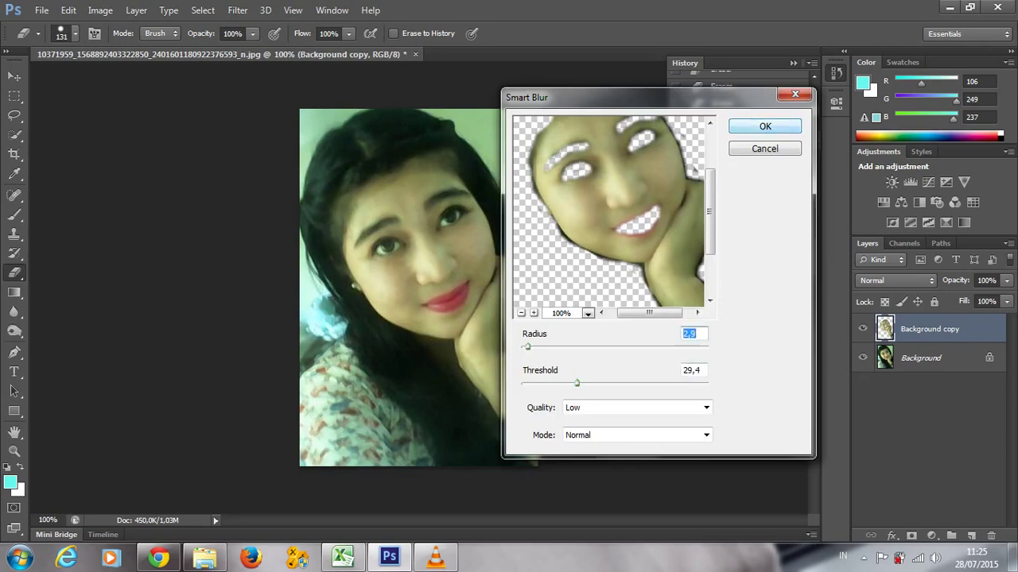
pyautogui.press('Return')
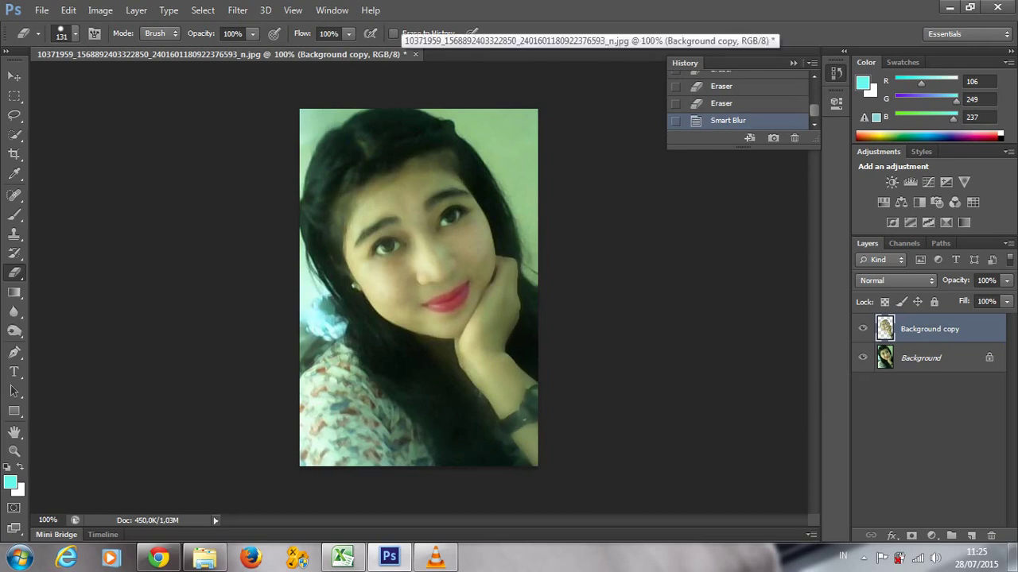
pyautogui.hotkey('ctrl', 'z')
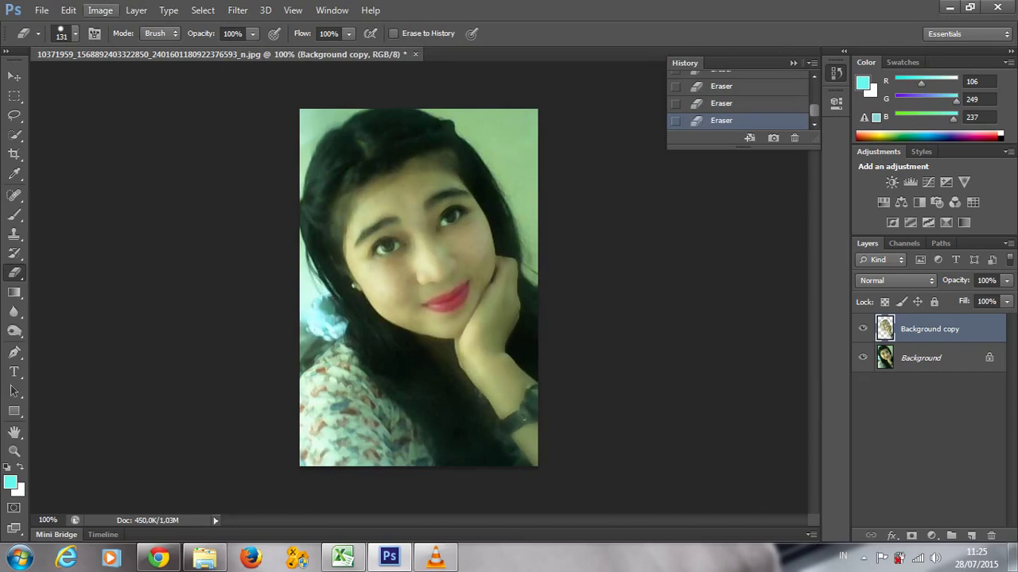
# Reopen Smart Blur and experiment with different radius and threshold values.
pyautogui.hotkey('ctrl', 'alt', 'f')
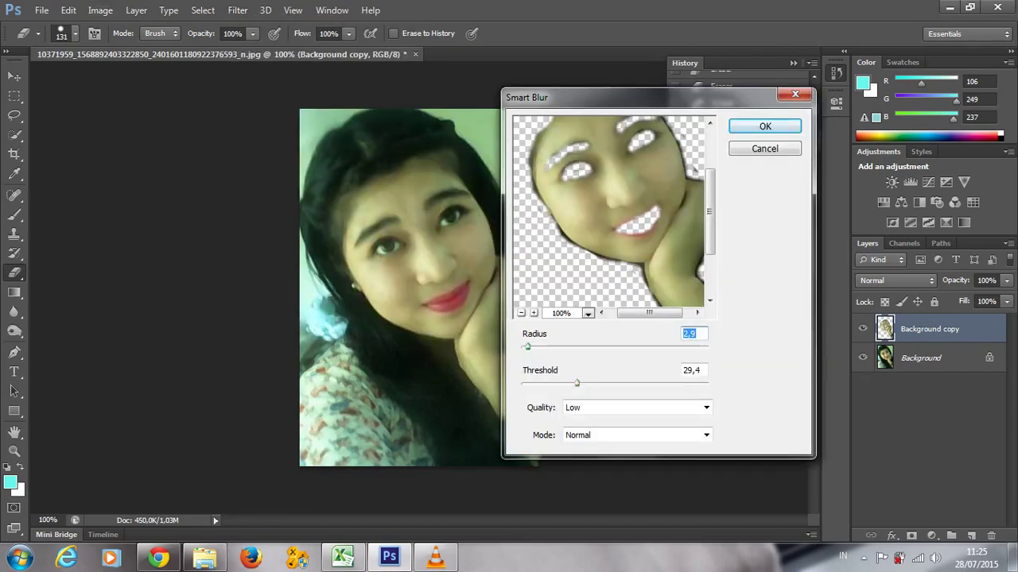
pyautogui.press('Tab')
pyautogui.write('17,4')
pyautogui.hotkey('shift', 'Tab')
pyautogui.write('0,3')
pyautogui.press('Down')
pyautogui.press('Down')
pyautogui.press('Down')
pyautogui.press('Tab')
pyautogui.write('5,3')
pyautogui.write('12,1')
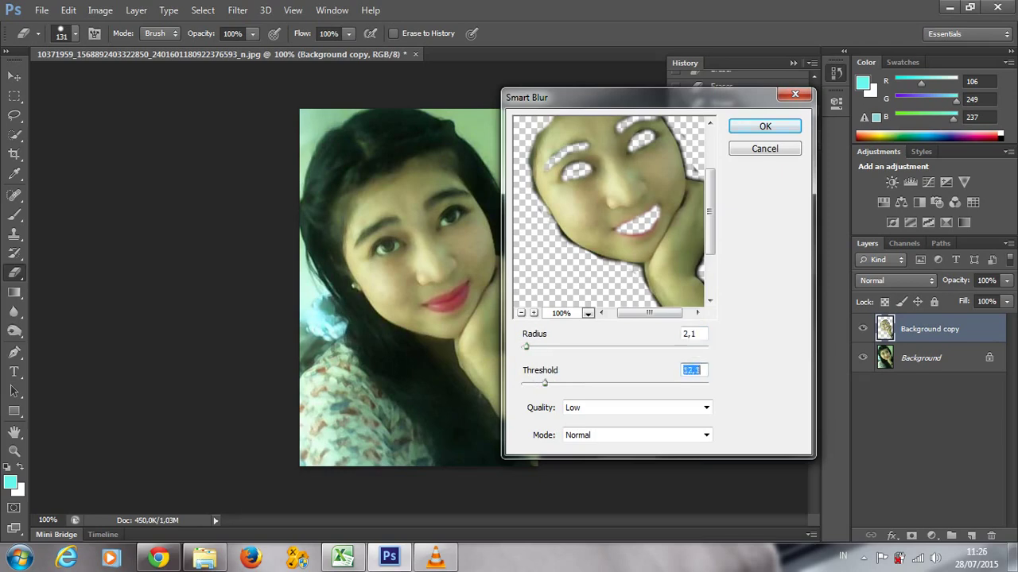
pyautogui.hotkey('shift', 'Up')
pyautogui.hotkey('shift', 'Up')
pyautogui.write('4,5')
pyautogui.hotkey('shift', 'Up')
pyautogui.hotkey('shift', 'Up')
pyautogui.hotkey('shift', 'Up')
# Apply Smart Blur with radius 1,3 and threshold 16,5.
pyautogui.hotkey('shift', 'Tab')
pyautogui.write('5,3')
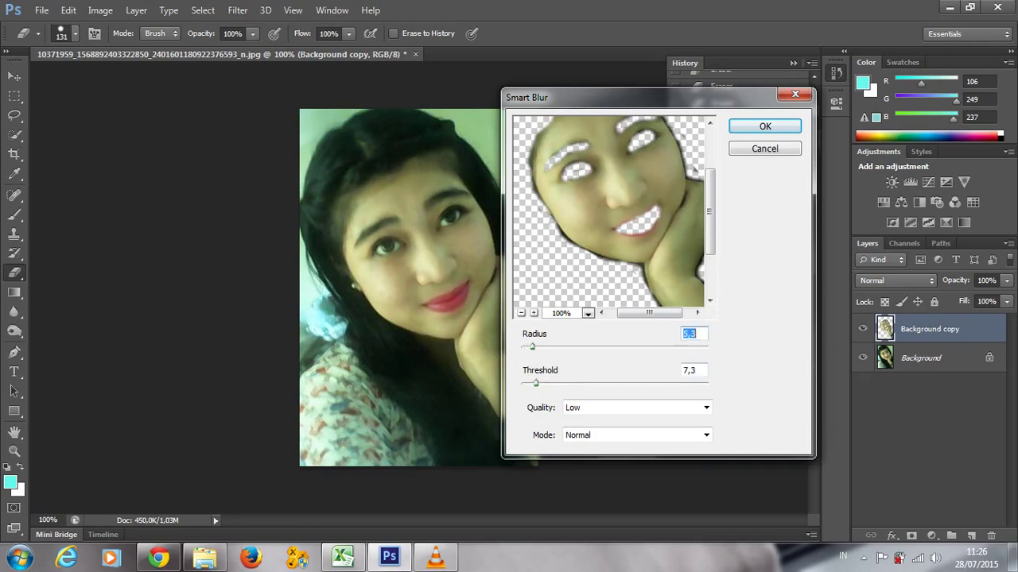
pyautogui.press('Tab')
pyautogui.write('17,418,6')
pyautogui.hotkey('shift', 'Tab')
pyautogui.write('1,3')
pyautogui.press('Tab')
pyautogui.write('16,5')
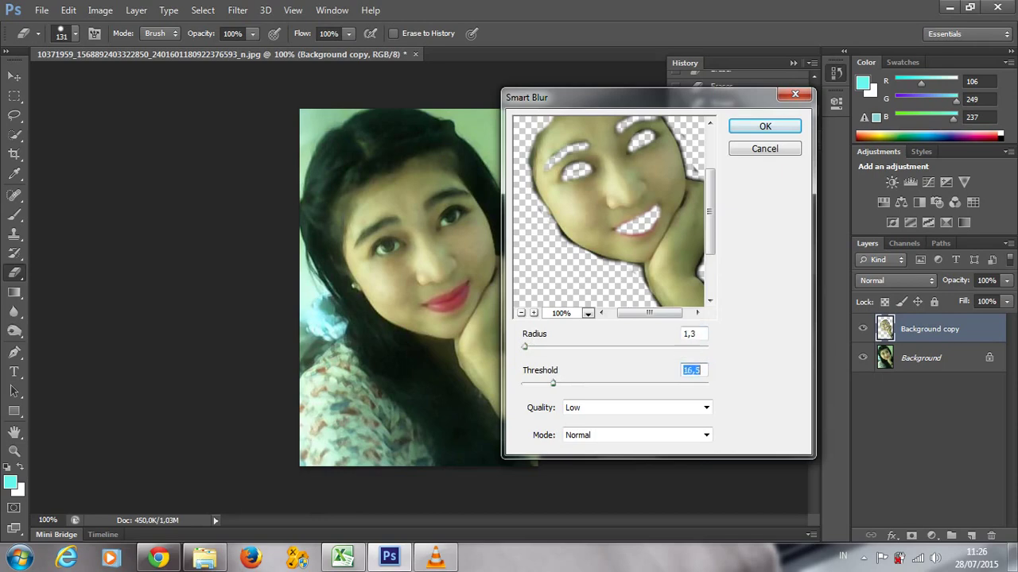
pyautogui.write('15,7')
pyautogui.press('Return')
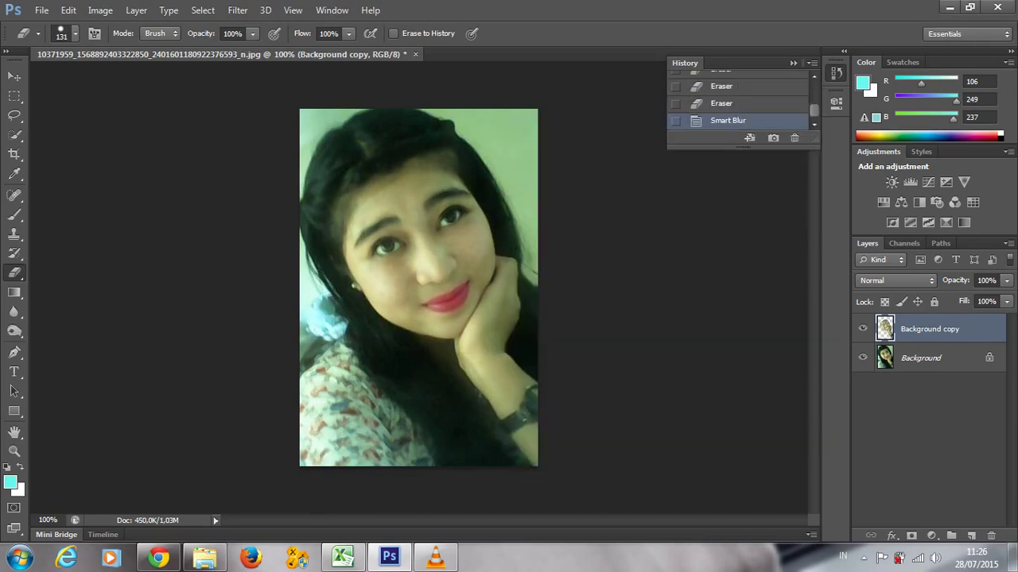
# Apply a Gaussian Blur with radius 1.6 to the face layer.
pyautogui.hotkey('alt', 'l')
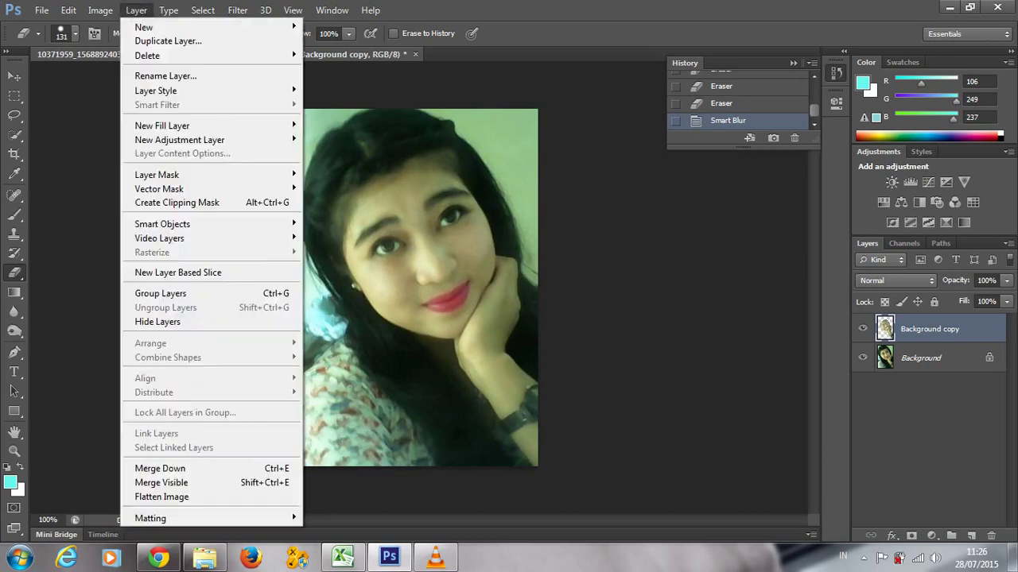
pyautogui.hotkey('alt', 'd')
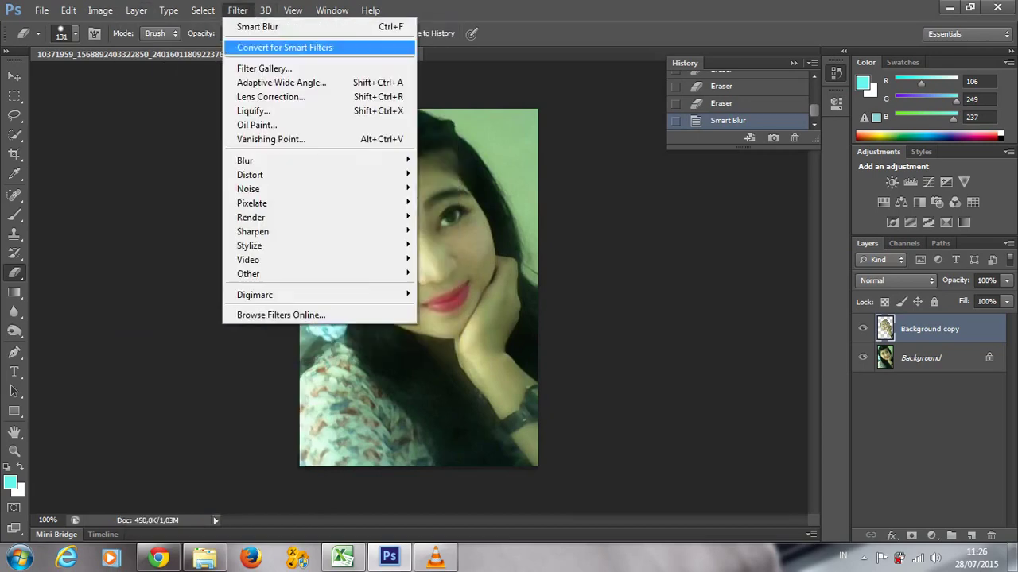
pyautogui.press('g')
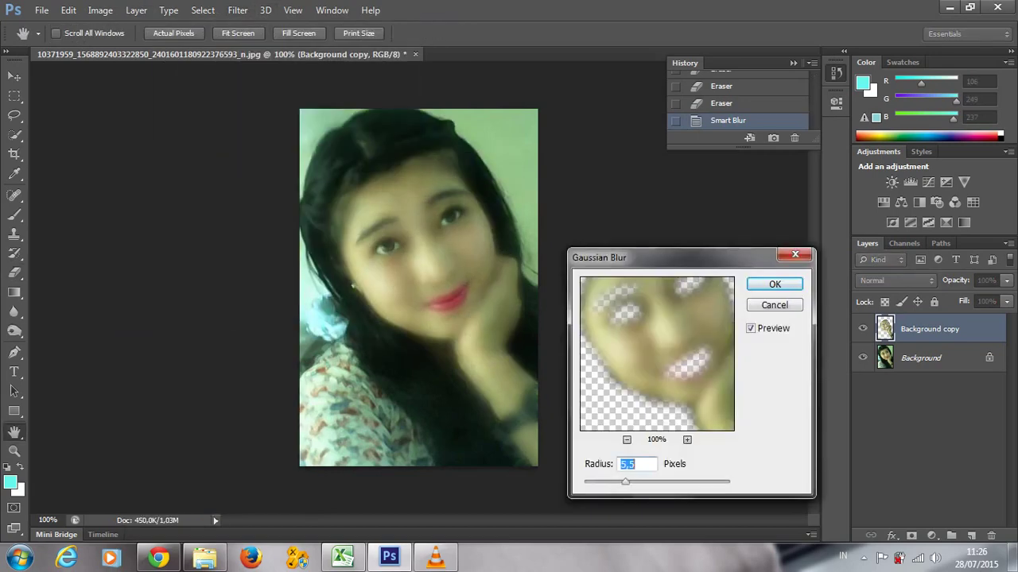
pyautogui.moveTo(626, 482); pyautogui.dragTo(597, 482)
pyautogui.press('Return')
pyautogui.press('e')
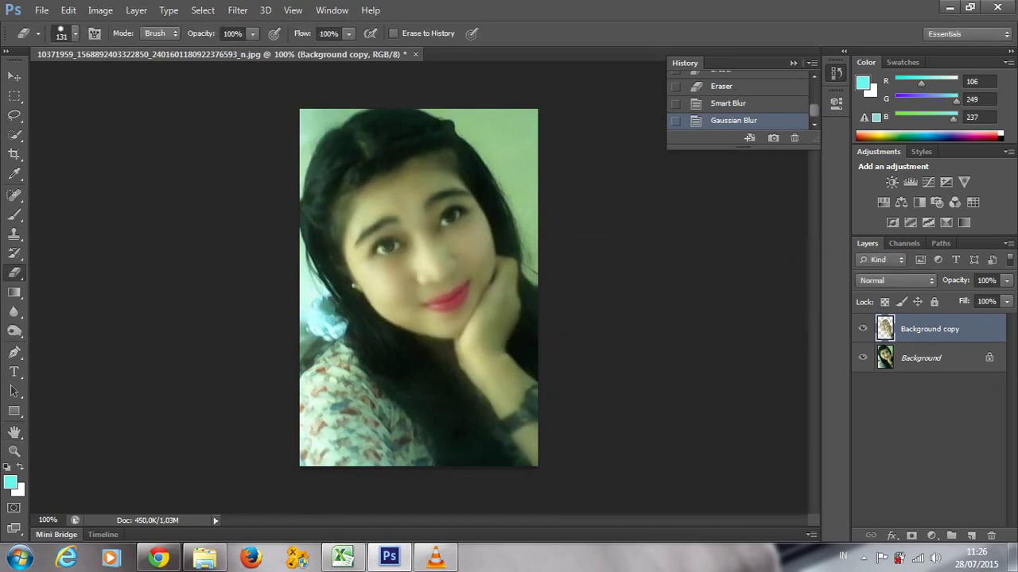
# Open Brightness/Contrast and raise the brightness to around 21.
pyautogui.hotkey('alt', 'i')
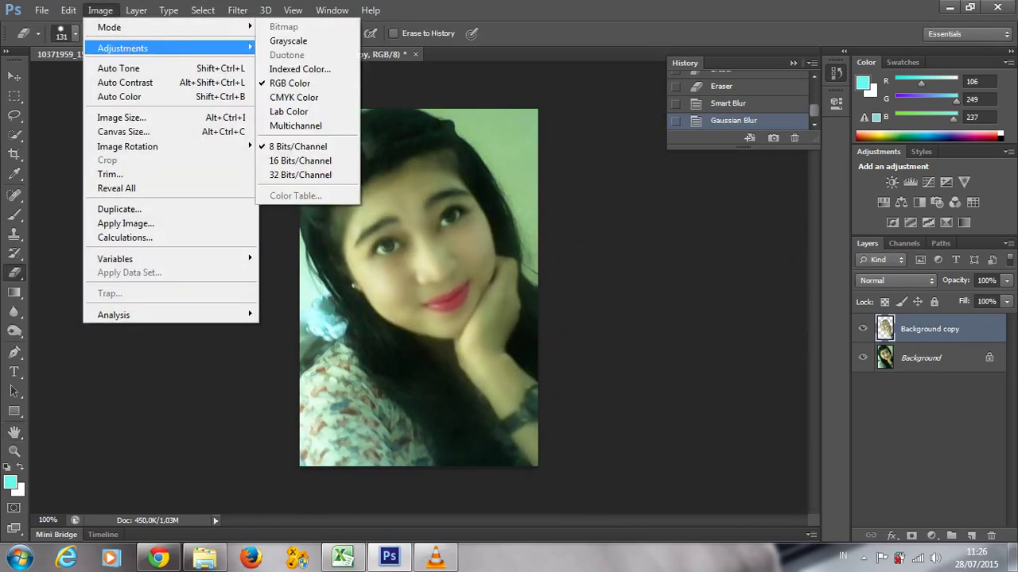
pyautogui.press('Right')
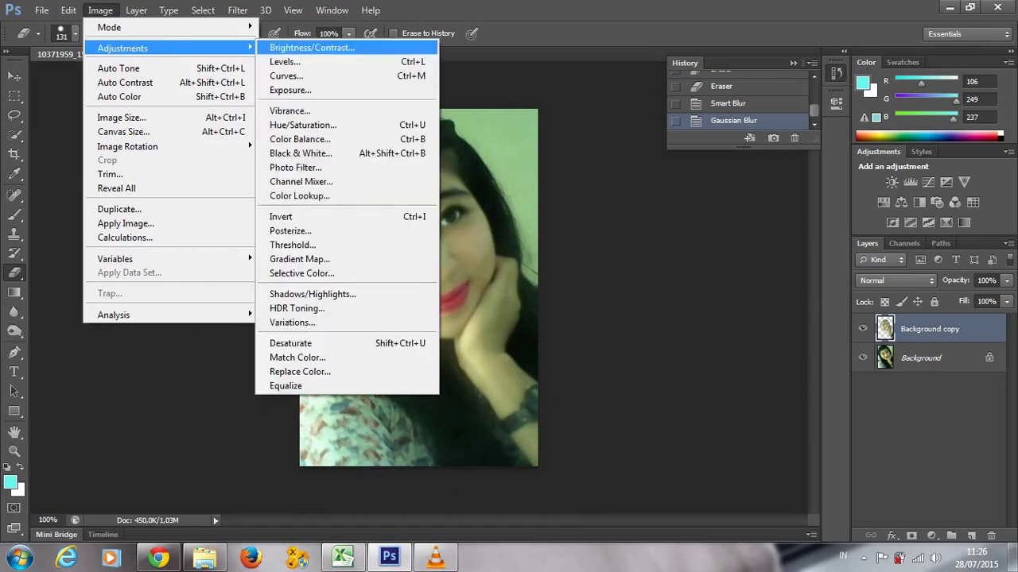
pyautogui.press('Return')
pyautogui.moveTo(549, 162); pyautogui.dragTo(614, 168)
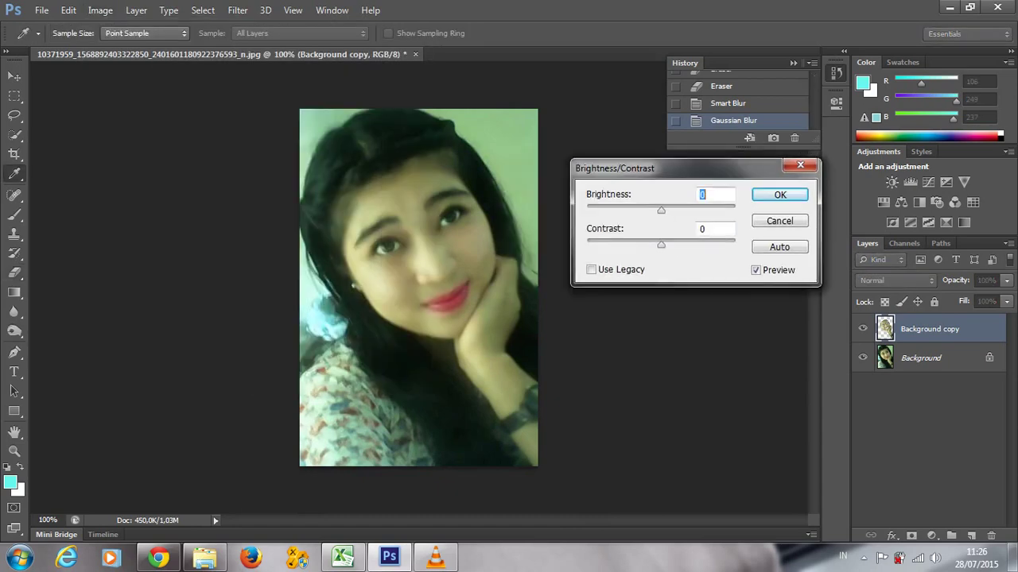
pyautogui.moveTo(661, 209); pyautogui.dragTo(668, 210)
pyautogui.press('Up')
pyautogui.press('Up')
pyautogui.press('Up')
pyautogui.press('Tab')
pyautogui.press('Down')
pyautogui.press('Down')
pyautogui.press('Down')
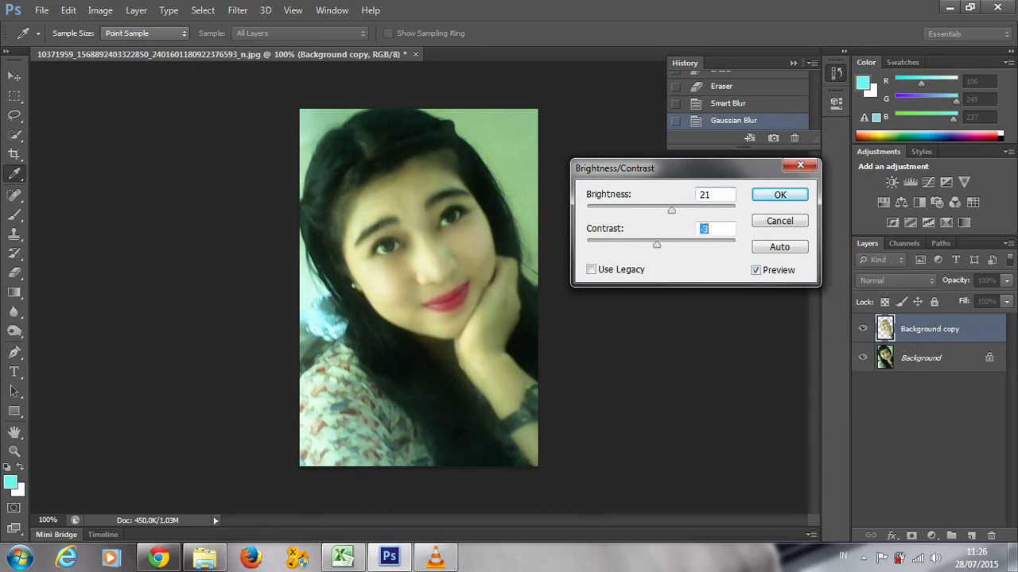
pyautogui.write('746')
# Fine-tune Brightness/Contrast to brightness 41 and contrast -5.
pyautogui.press('Down')
pyautogui.press('Down')
pyautogui.press('Down')
pyautogui.press('Up')
pyautogui.press('Up')
pyautogui.press('Up')
pyautogui.press('Down')
pyautogui.press('Down')
pyautogui.press('Down')
pyautogui.hotkey('shift', 'Tab')
pyautogui.press('Up')
pyautogui.press('Up')
pyautogui.press('Up')
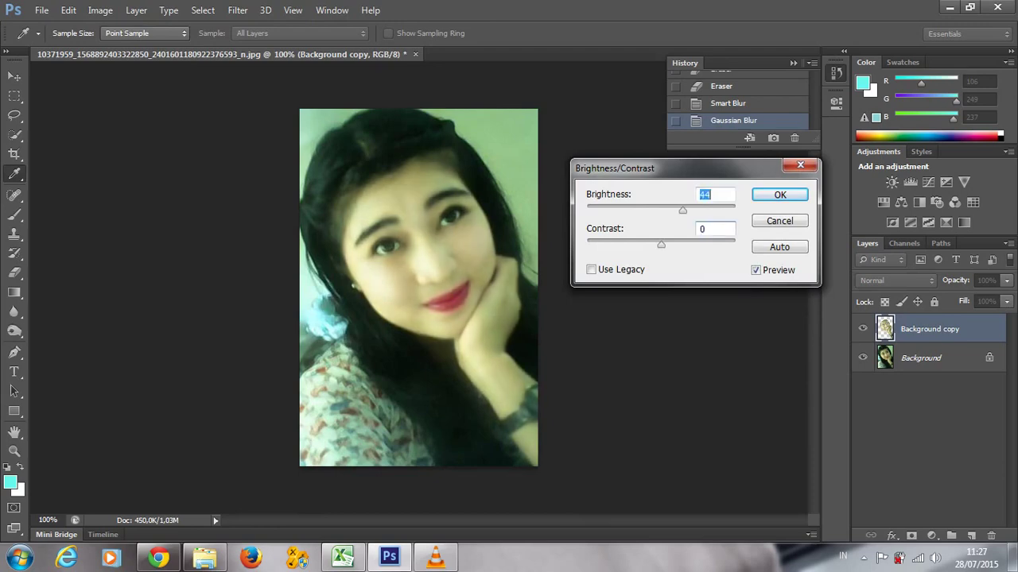
pyautogui.press('Down')
pyautogui.press('Down')
pyautogui.press('Down')
pyautogui.press('Tab')
pyautogui.press('Down')
pyautogui.press('Down')
pyautogui.press('Down')
# Confirm the Brightness/Contrast change and apply a two-point Curves adjustment lifting the shadows.
pyautogui.press('Return')
pyautogui.press('e')
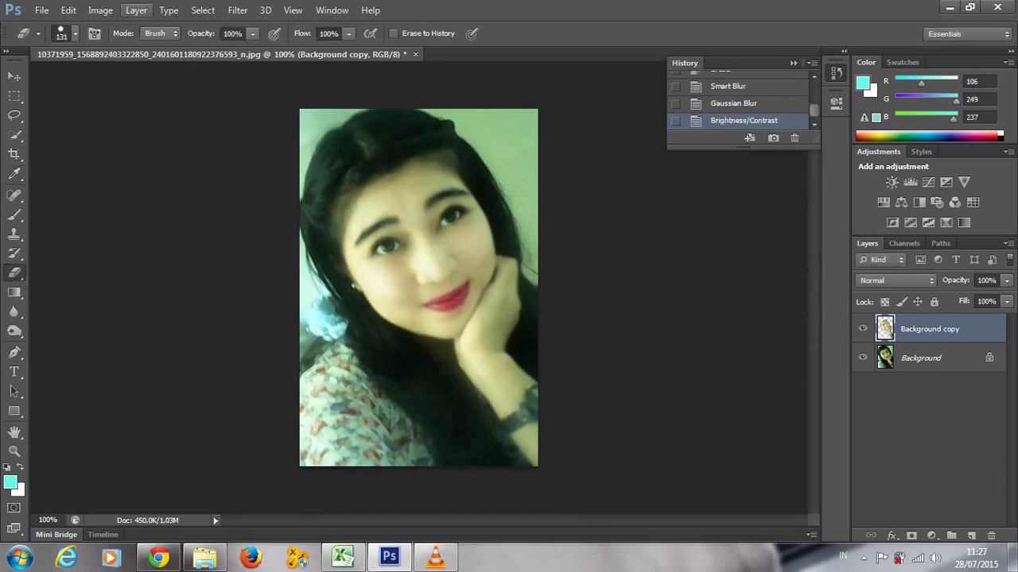
pyautogui.click(100, 9)
pyautogui.hotkey('ctrl', 'm')
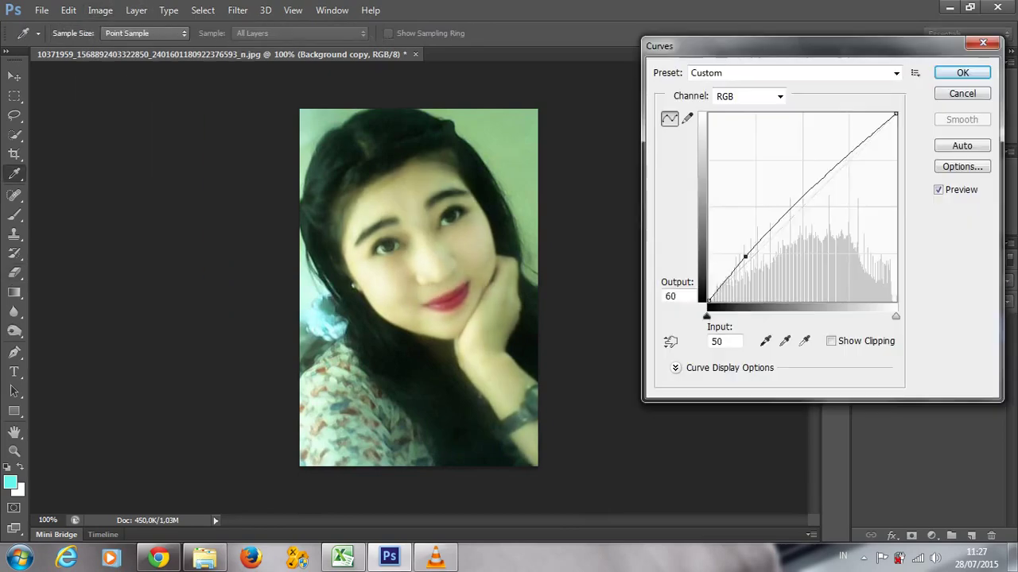
pyautogui.moveTo(740, 255); pyautogui.dragTo(743, 272)
pyautogui.click(780, 233)
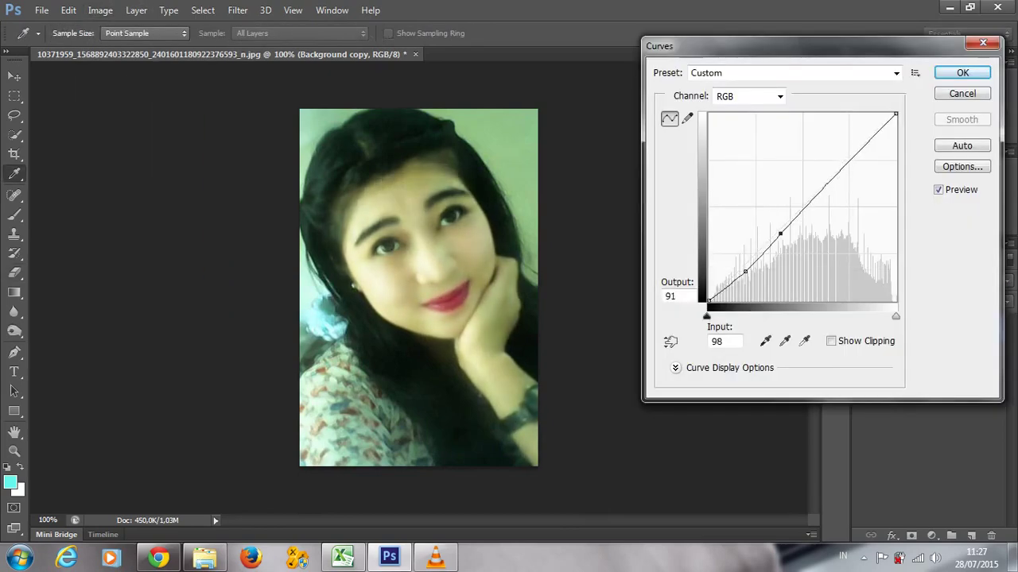
pyautogui.press('Return')
# Try lowering saturation and lightness in Hue/Saturation, then cancel it.
pyautogui.click(100, 9)
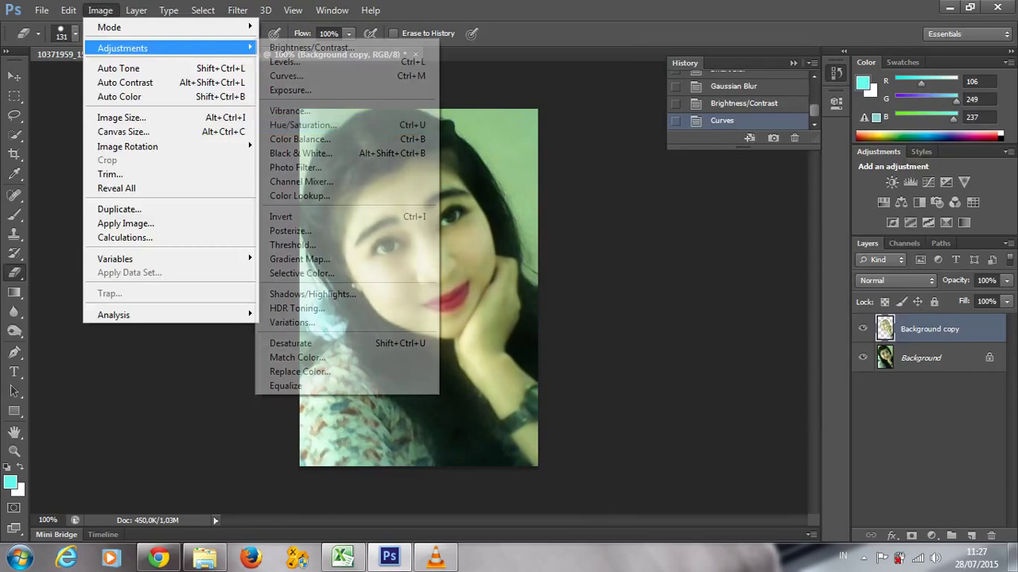
pyautogui.hotkey('ctrl', 'u')
pyautogui.press('Tab')
pyautogui.hotkey('shift', 'Down')
pyautogui.press('Down')
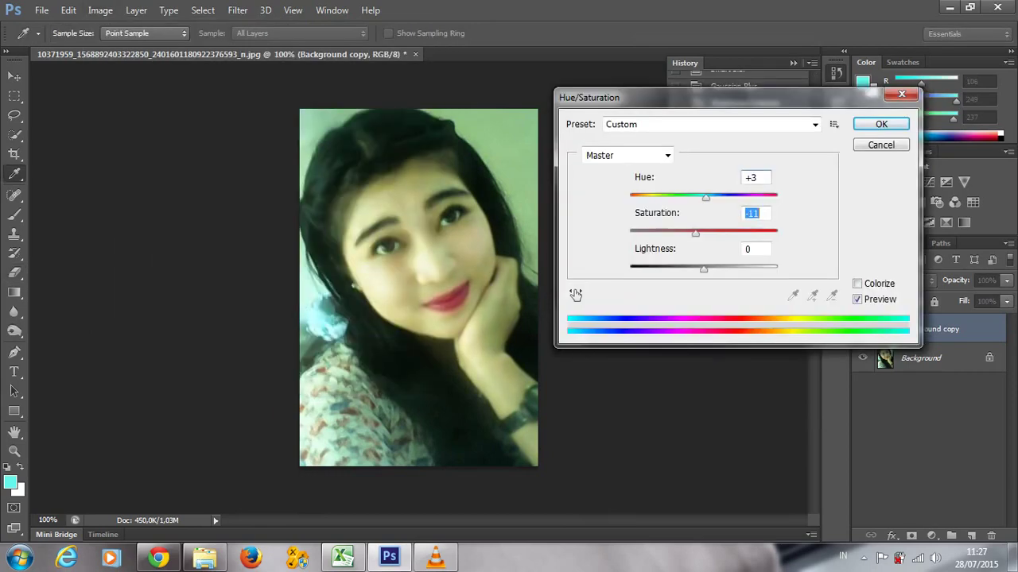
pyautogui.press('Down')
pyautogui.press('Down')
pyautogui.press('Down')
pyautogui.press('Tab')
pyautogui.press('Down')
pyautogui.press('Down')
pyautogui.press('Down')
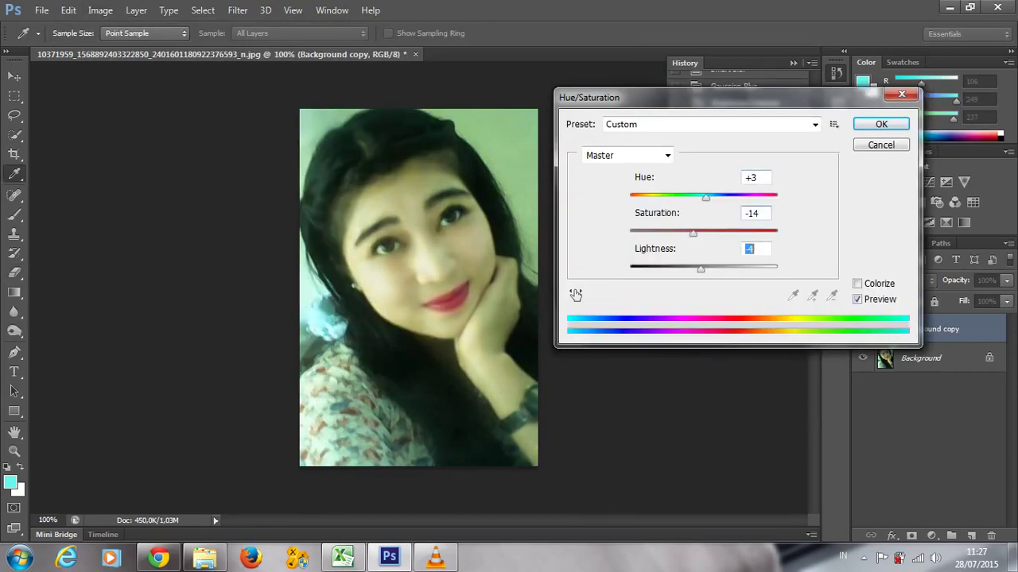
pyautogui.press('Down')
pyautogui.press('Down')
pyautogui.press('Down')
pyautogui.press('Escape')
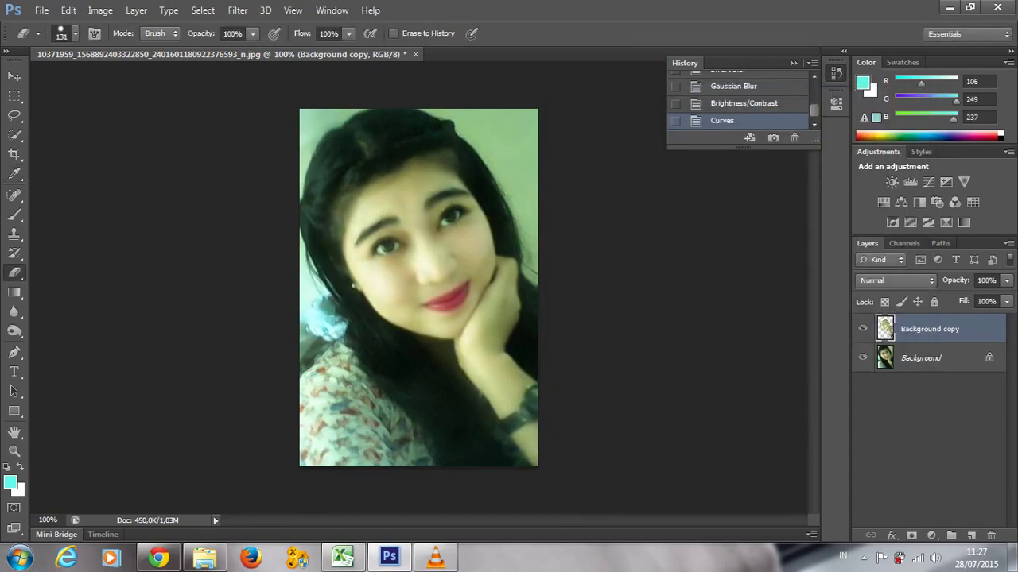
# Merge the smoothed copy into the background and apply a gentle S-curve.
pyautogui.hotkey('ctrl', 'e')
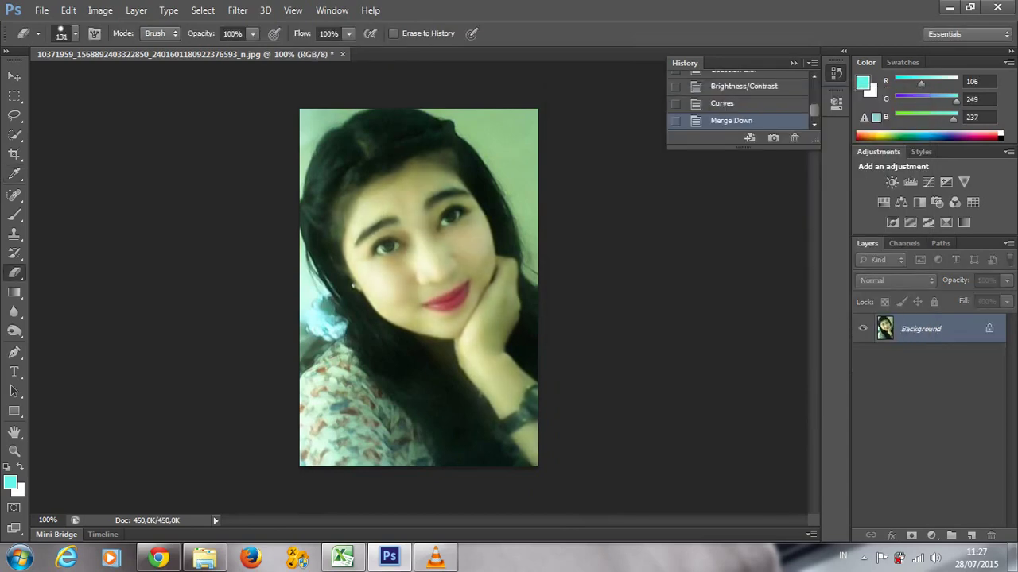
pyautogui.hotkey('ctrl', 'm')
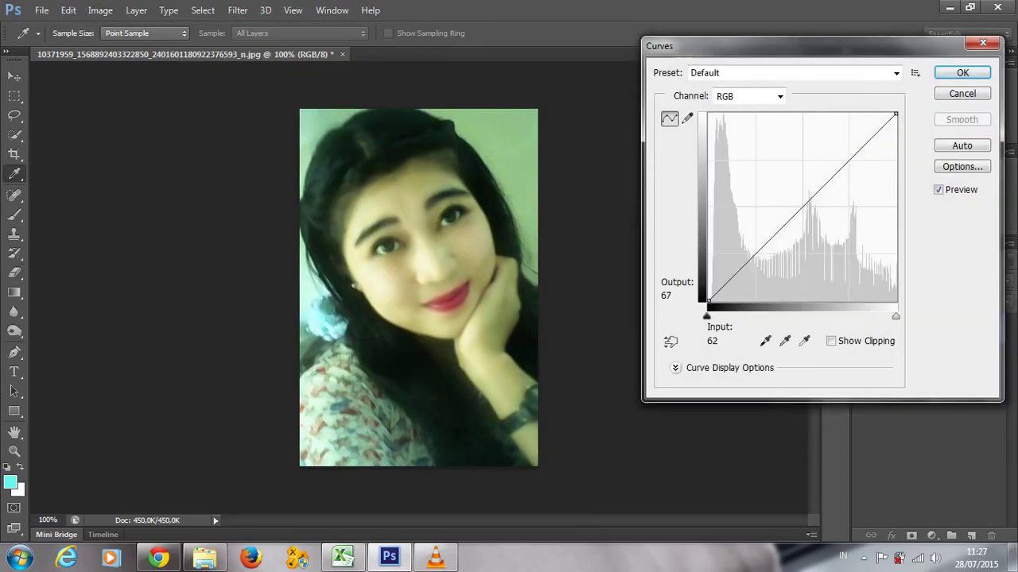
pyautogui.moveTo(763, 246); pyautogui.dragTo(763, 256)
pyautogui.moveTo(813, 196)
pyautogui.mouseDown()
pyautogui.moveTo(812, 186)
pyautogui.moveTo(799, 204)
pyautogui.mouseUp()
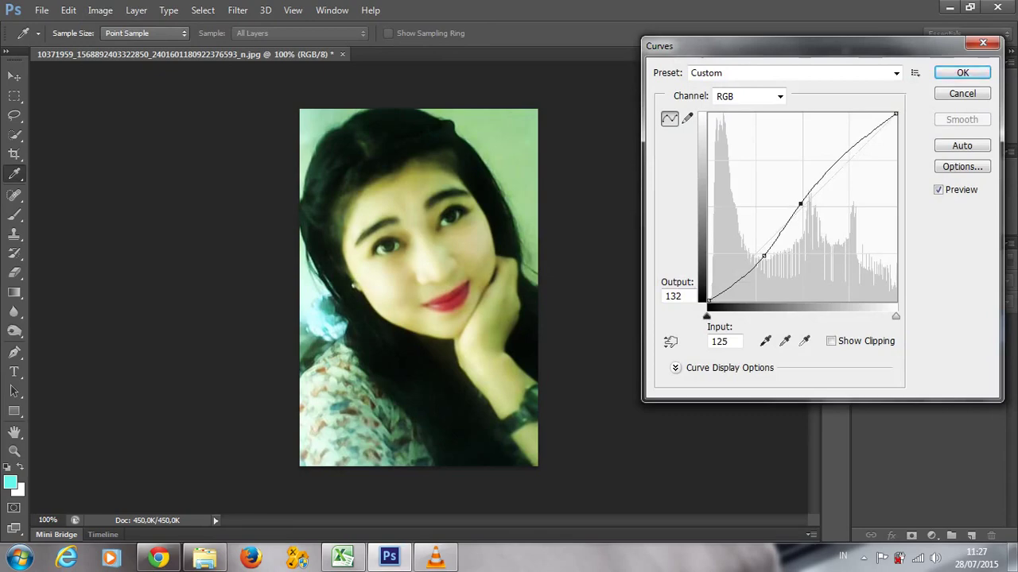
pyautogui.press('Return')
# Apply Hue/Saturation with hue +4, saturation -21 and lightness -14.
pyautogui.hotkey('ctrl', 'u')
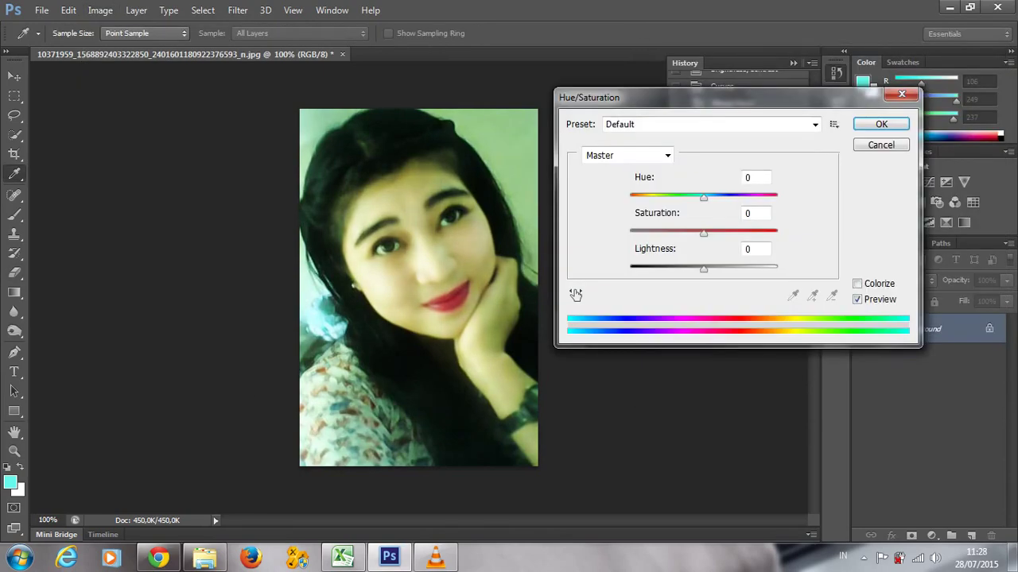
pyautogui.write('-18')
pyautogui.write('16')
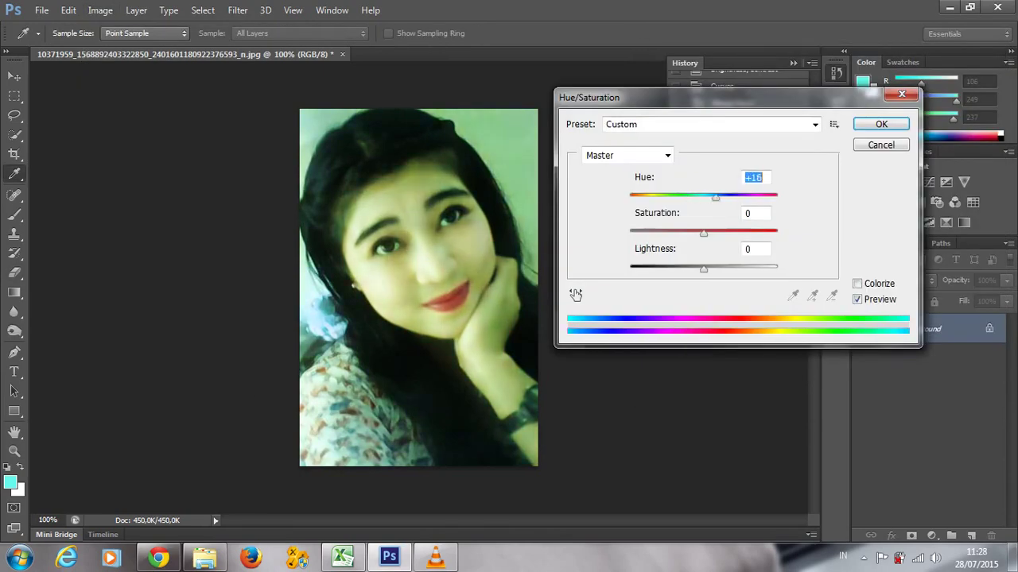
pyautogui.write('-2')
pyautogui.press('Tab')
pyautogui.write('-21')
pyautogui.press('Tab')
pyautogui.write('-7')
pyautogui.write('-14')
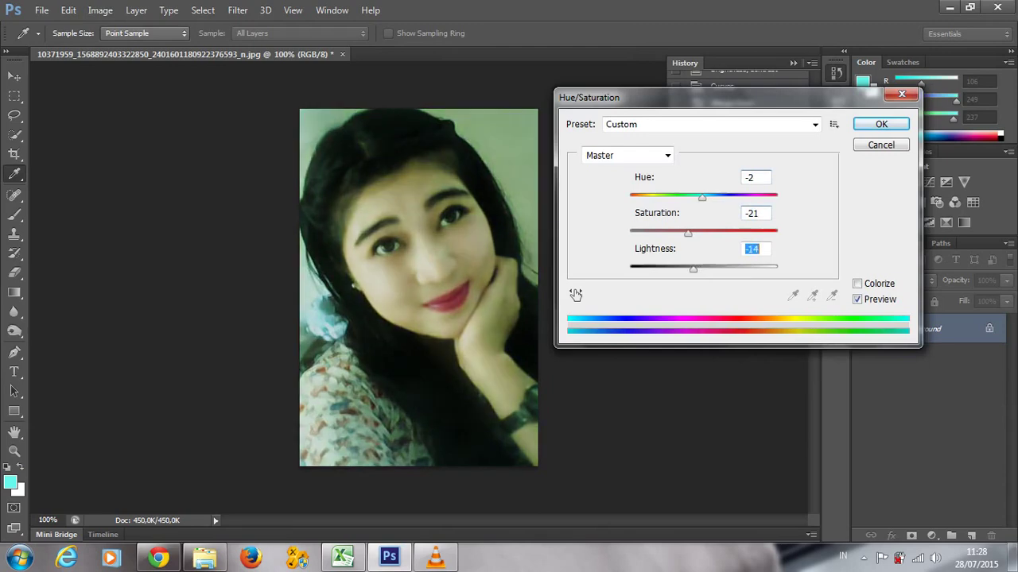
pyautogui.press('Tab')
pyautogui.write('4')
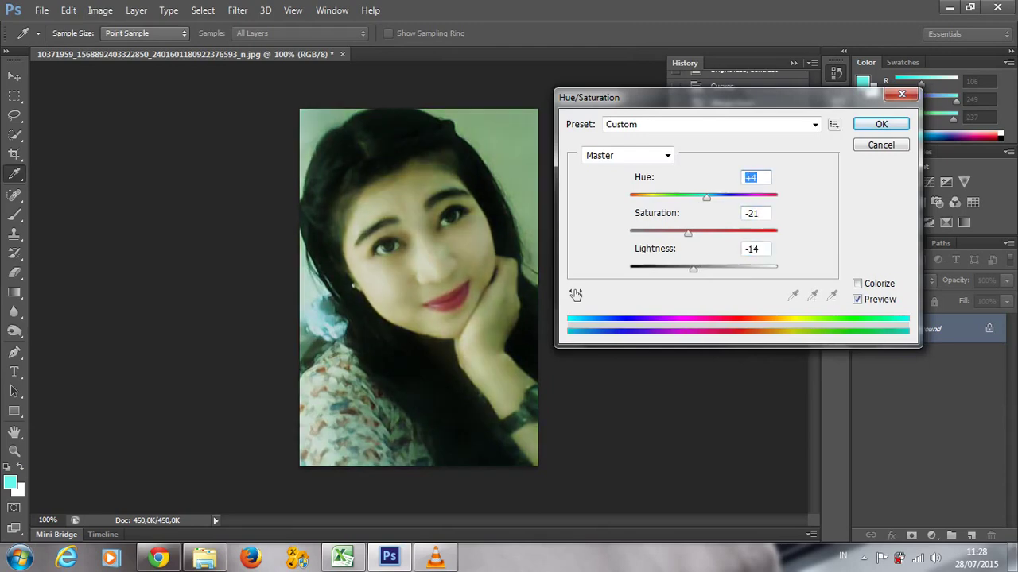
pyautogui.press('Return')
# Adjust Selective Color reds: cyan -33, magenta +23, yellow -18, black -29.
pyautogui.press('e')
pyautogui.click(100, 10)
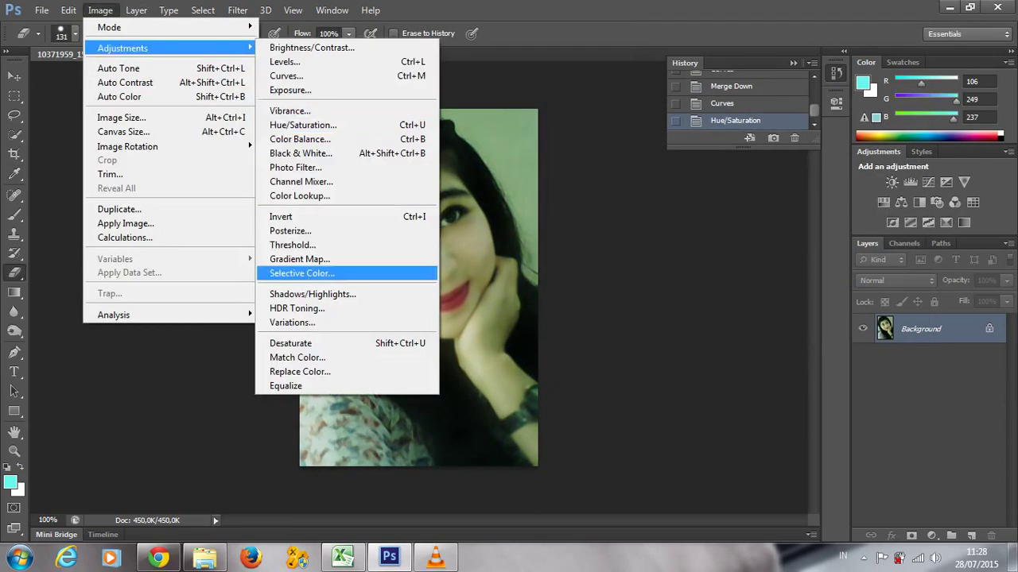
pyautogui.click(303, 273)
pyautogui.press('Down')
pyautogui.press('Down')
pyautogui.press('Down')
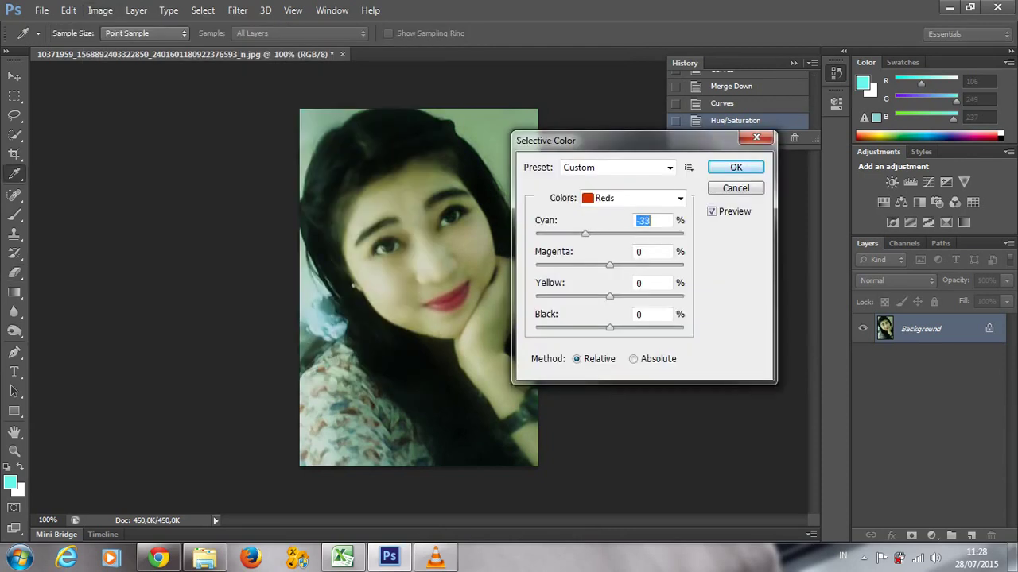
pyautogui.press('Tab')
pyautogui.press('Down')
pyautogui.press('Down')
pyautogui.press('Down')
pyautogui.press('Up')
pyautogui.press('Up')
pyautogui.press('Up')
pyautogui.press('Tab')
pyautogui.press('Down')
pyautogui.press('Down')
pyautogui.press('Down')
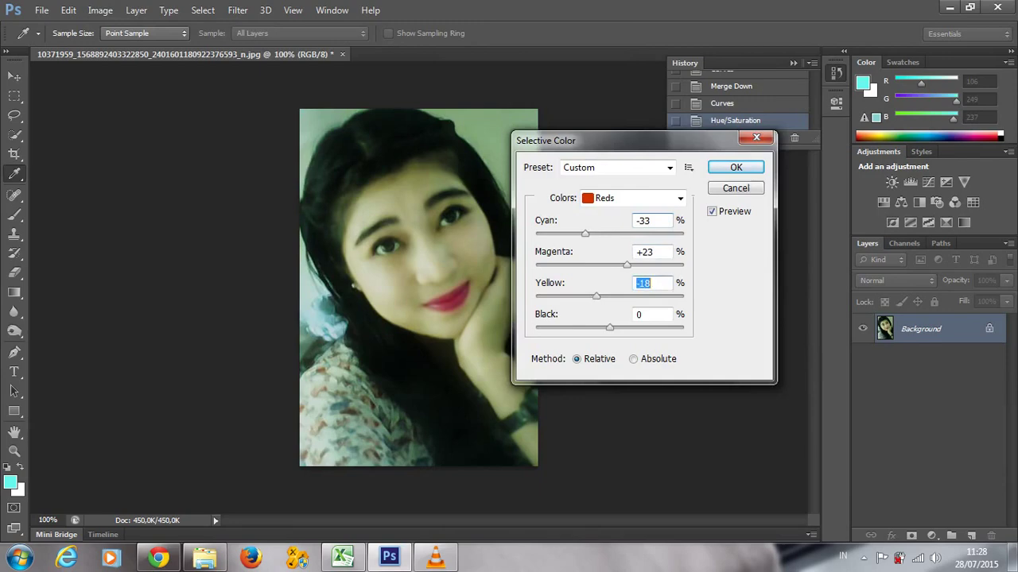
pyautogui.press('Tab')
pyautogui.press('Down')
pyautogui.press('Down')
pyautogui.press('Down')
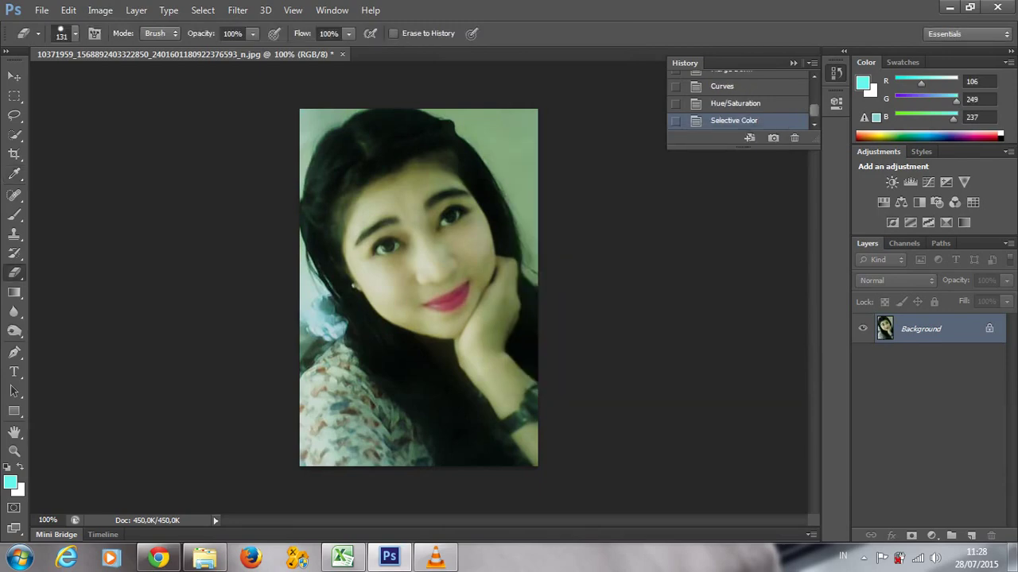
# Set Vibrance to about -6 with saturation +5.
pyautogui.click(100, 9)
pyautogui.click(291, 110)
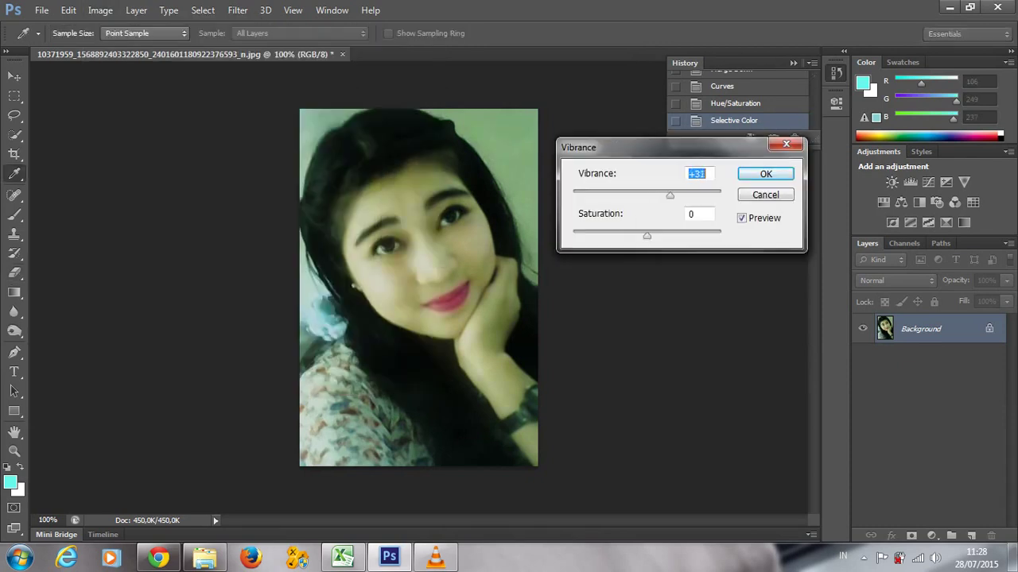
pyautogui.write('-9')
pyautogui.press('Tab')
pyautogui.write('5')
pyautogui.press('Tab')
pyautogui.write('8')
pyautogui.hotkey('shift', 'Down')
pyautogui.press('Down')
pyautogui.press('Down')
pyautogui.press('Down')
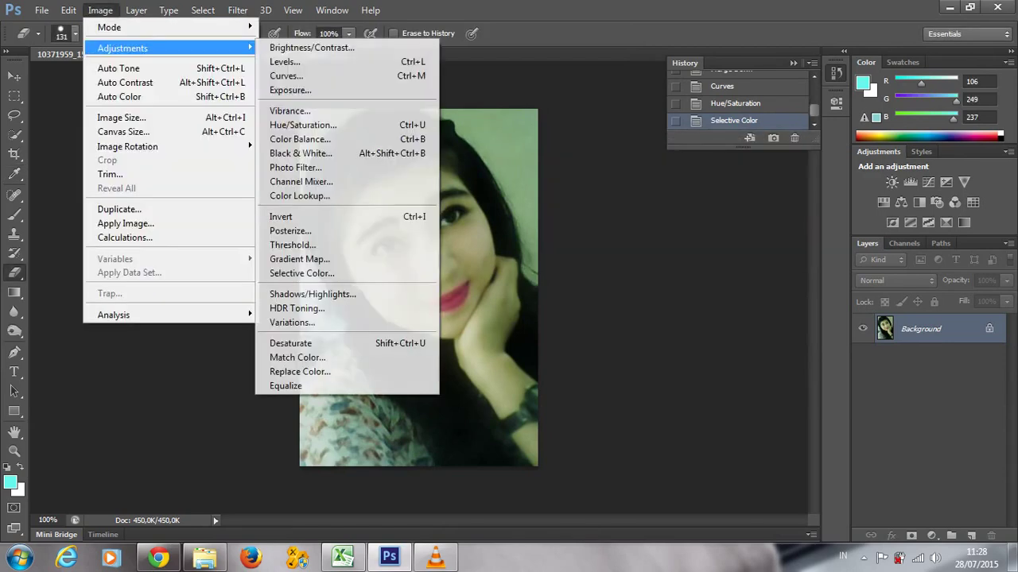
# Apply Exposure -0,05 with offset -0,0081 and gamma 0,90.
pyautogui.click(290, 89)
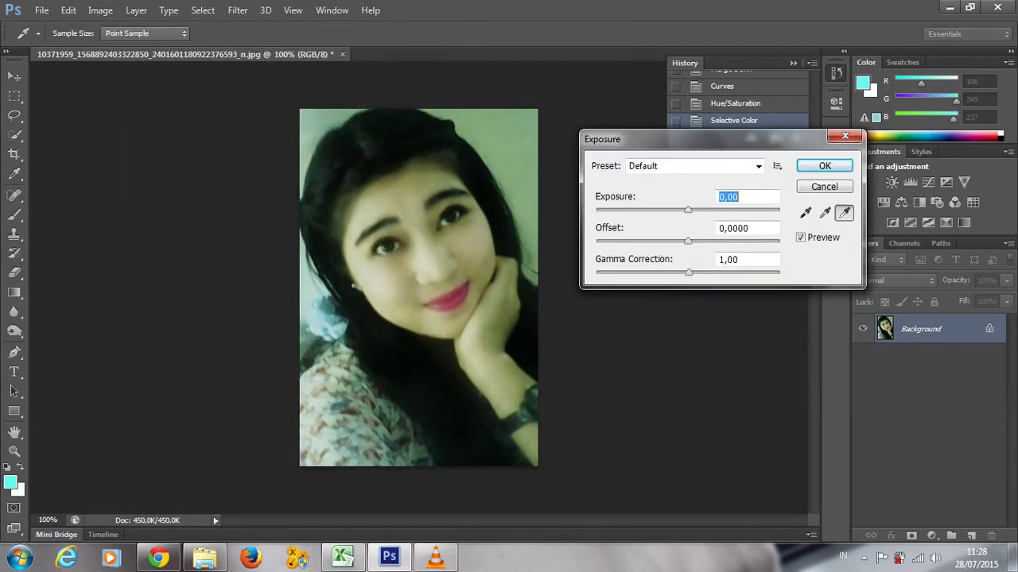
pyautogui.moveTo(688, 210)
pyautogui.mouseDown()
pyautogui.moveTo(701, 210)
pyautogui.moveTo(687, 210)
pyautogui.moveTo(697, 241)
pyautogui.moveTo(680, 241)
pyautogui.moveTo(695, 272)
pyautogui.mouseUp()
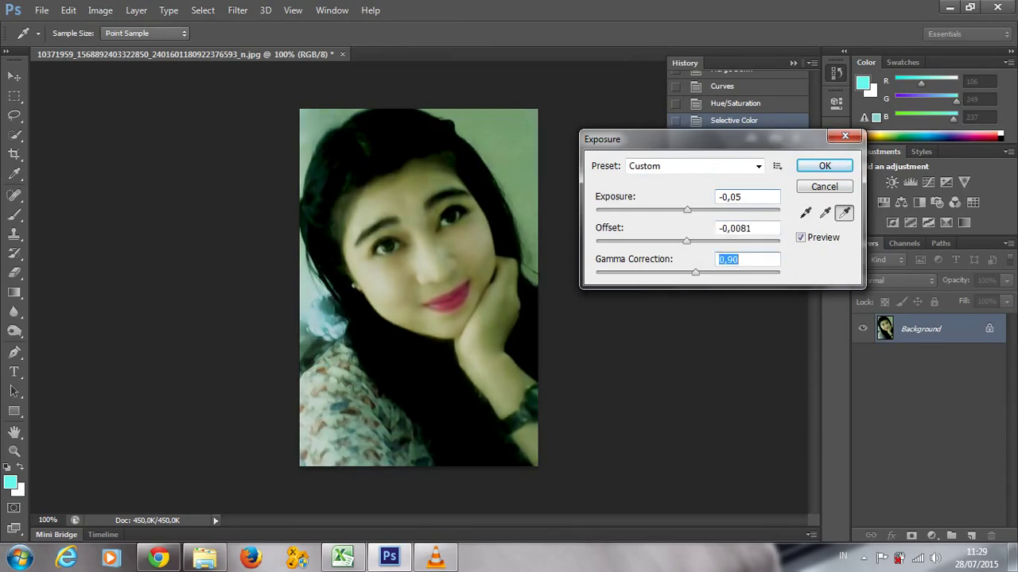
pyautogui.click(825, 165)
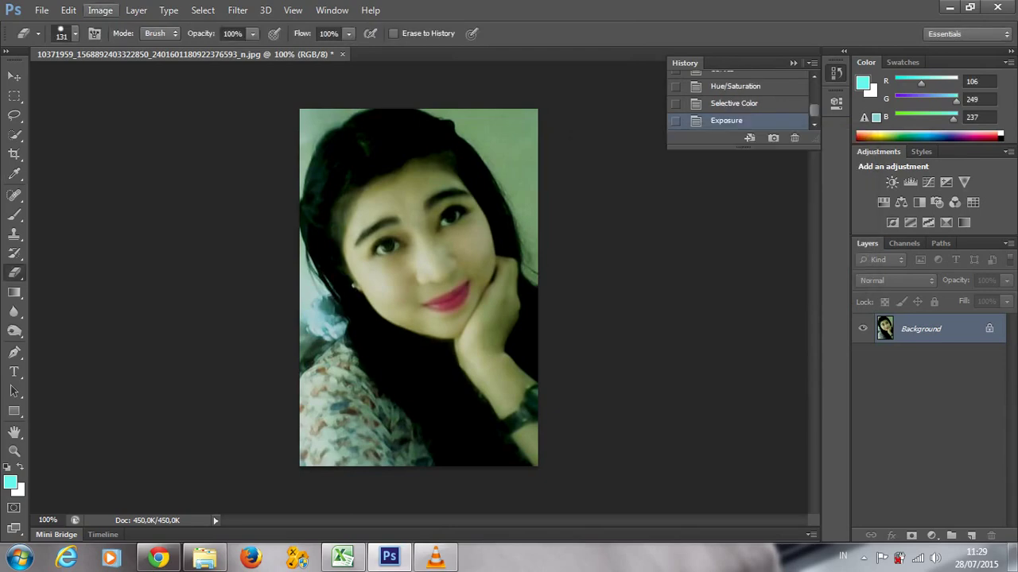
# Apply Hue/Saturation with hue +1, saturation -3 and lightness +8.
pyautogui.click(100, 10)
pyautogui.click(294, 150)
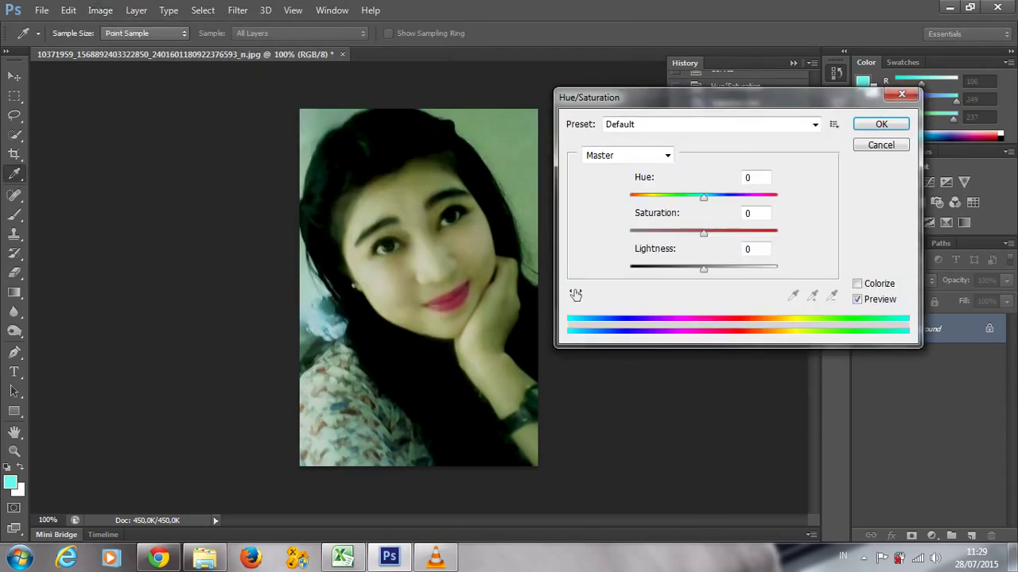
pyautogui.hotkey('shift', 'Down')
pyautogui.hotkey('shift', 'Up')
pyautogui.press('Up')
pyautogui.press('Tab')
pyautogui.press('Down')
pyautogui.press('Down')
pyautogui.press('Down')
pyautogui.press('Tab')
pyautogui.press('Down')
pyautogui.press('Down')
pyautogui.press('Down')
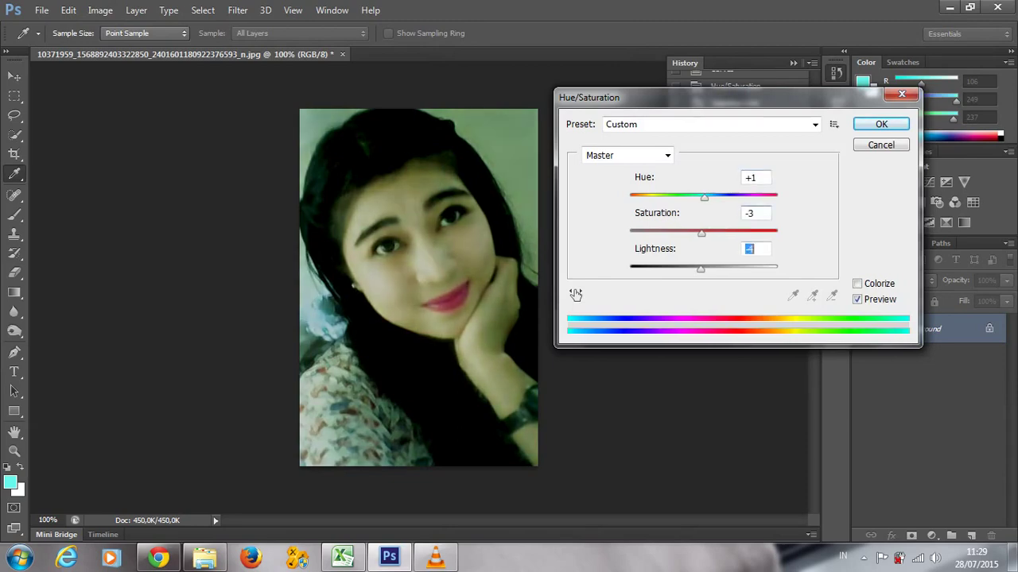
pyautogui.hotkey('shift', 'Up')
pyautogui.press('Up')
pyautogui.press('Up')
pyautogui.press('Return')
pyautogui.press('e')
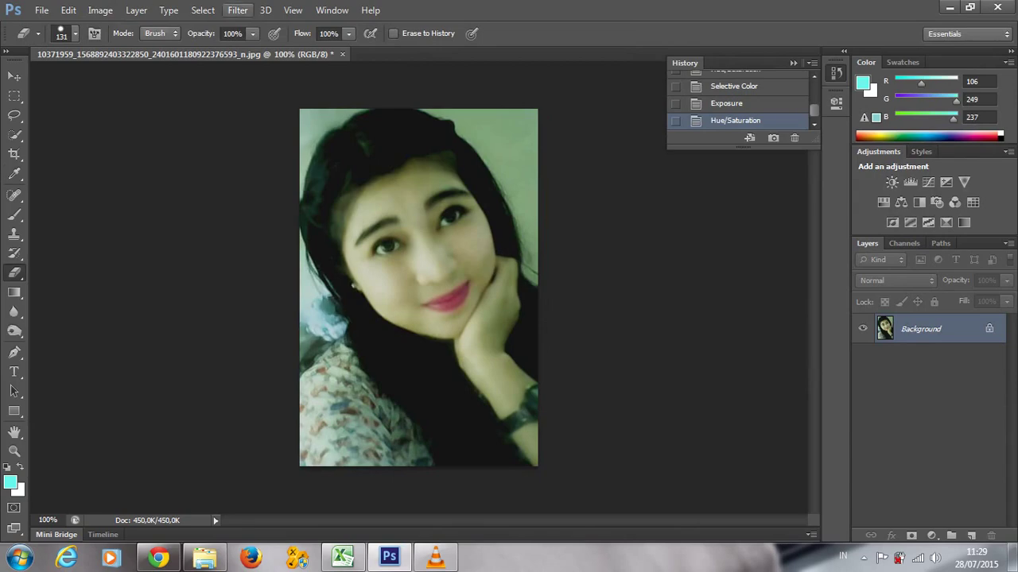
# Apply Levels with midtone gamma 0,80, black input 6 and white input 240.
pyautogui.click(168, 10)
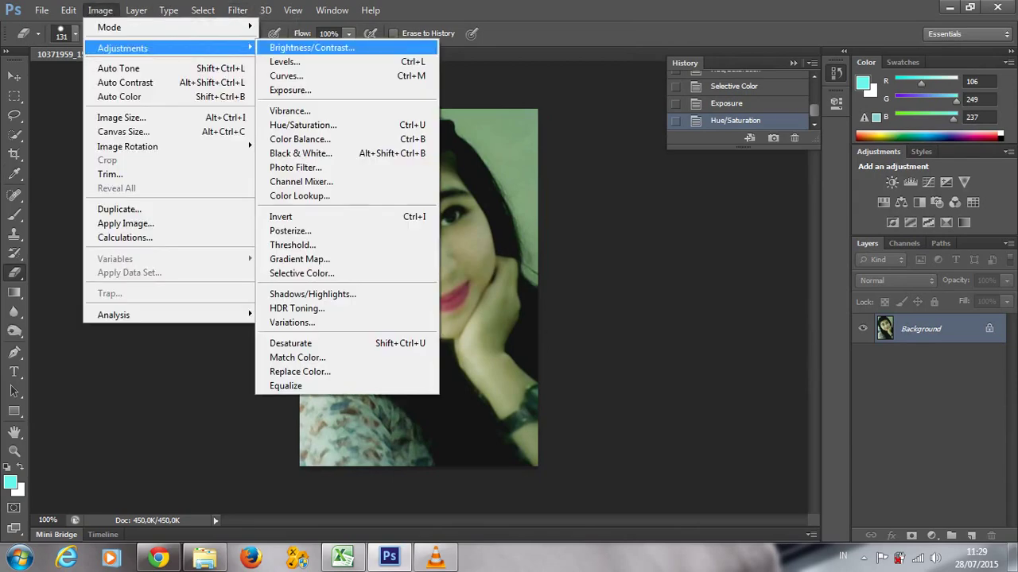
pyautogui.press('Down')
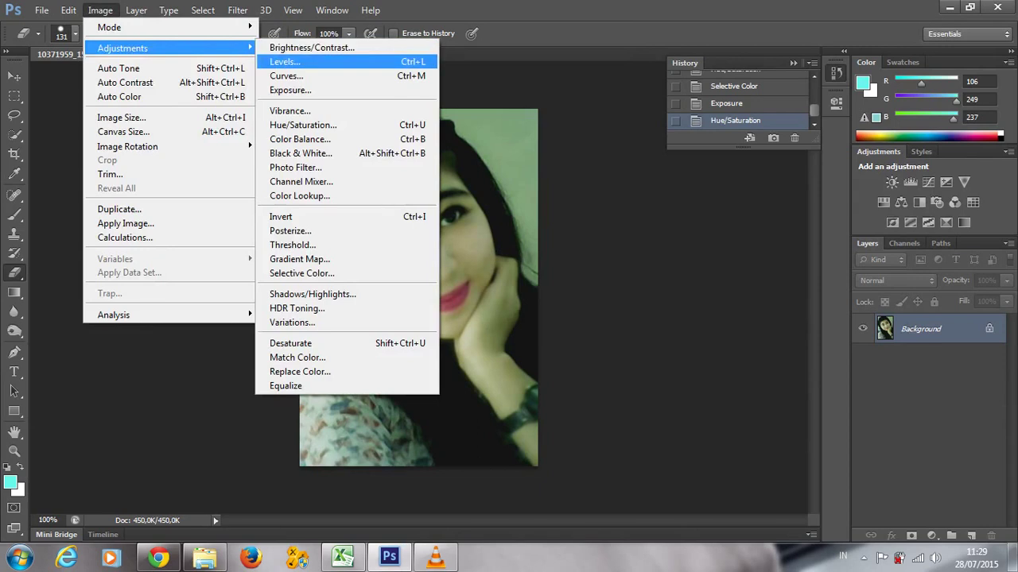
pyautogui.press('Return')
pyautogui.moveTo(748, 321); pyautogui.dragTo(754, 320)
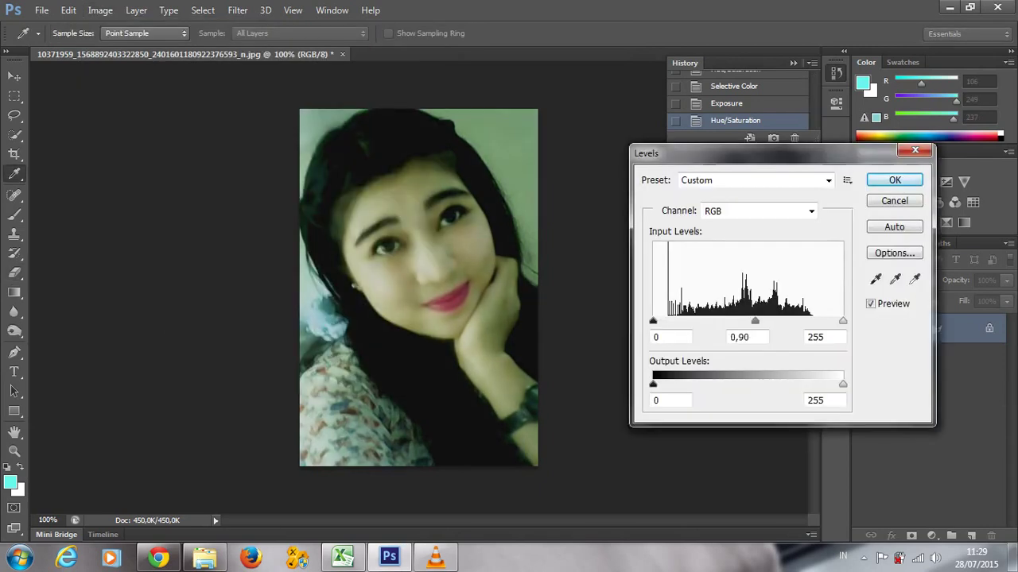
pyautogui.press('Down')
pyautogui.moveTo(843, 321); pyautogui.dragTo(831, 320)
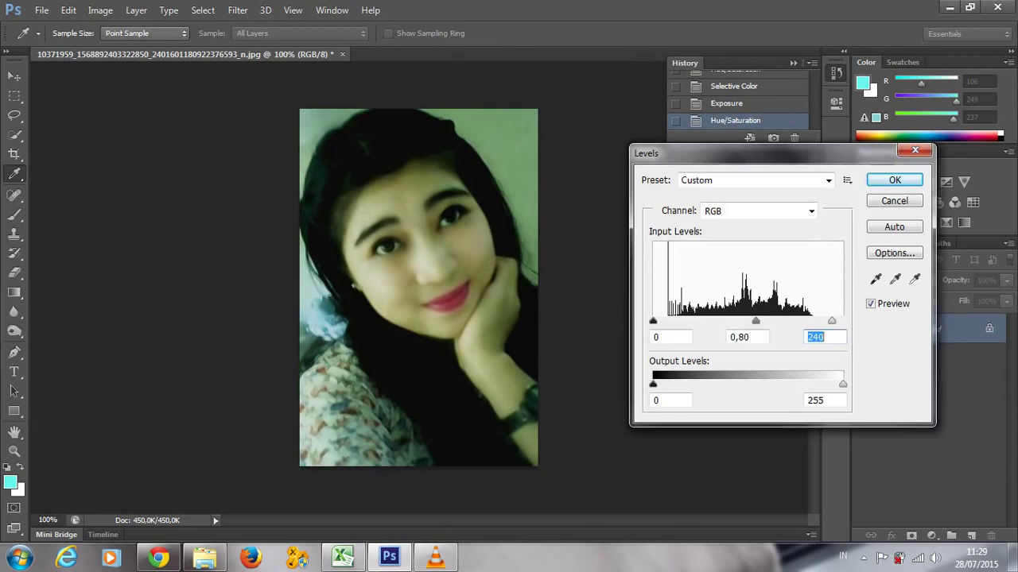
pyautogui.moveTo(653, 320); pyautogui.dragTo(656, 321)
pyautogui.press('Return')
pyautogui.press('e')
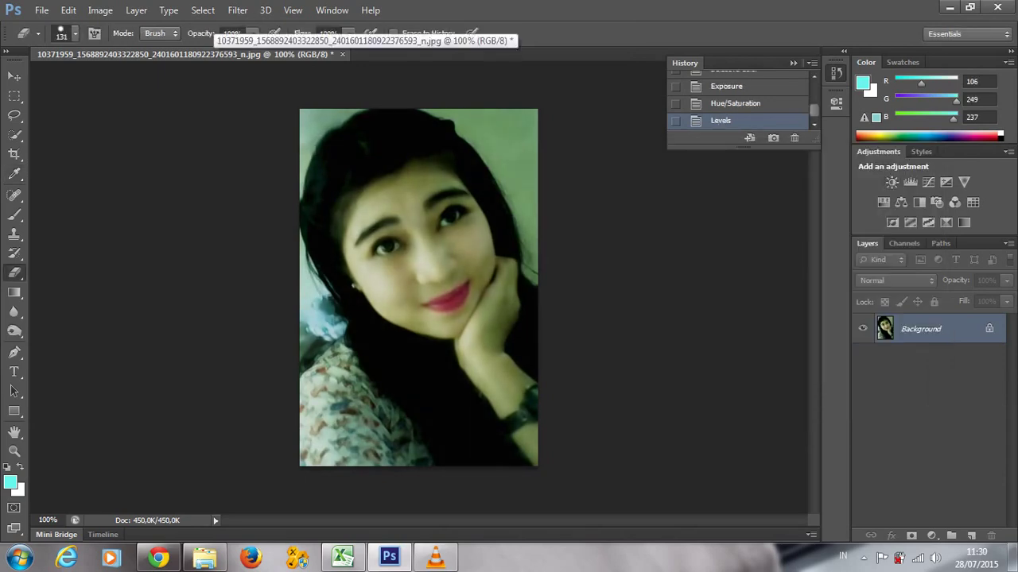
# Apply Smart Blur to the whole portrait with threshold 12,9 and radius 2,1.
pyautogui.click(237, 9)
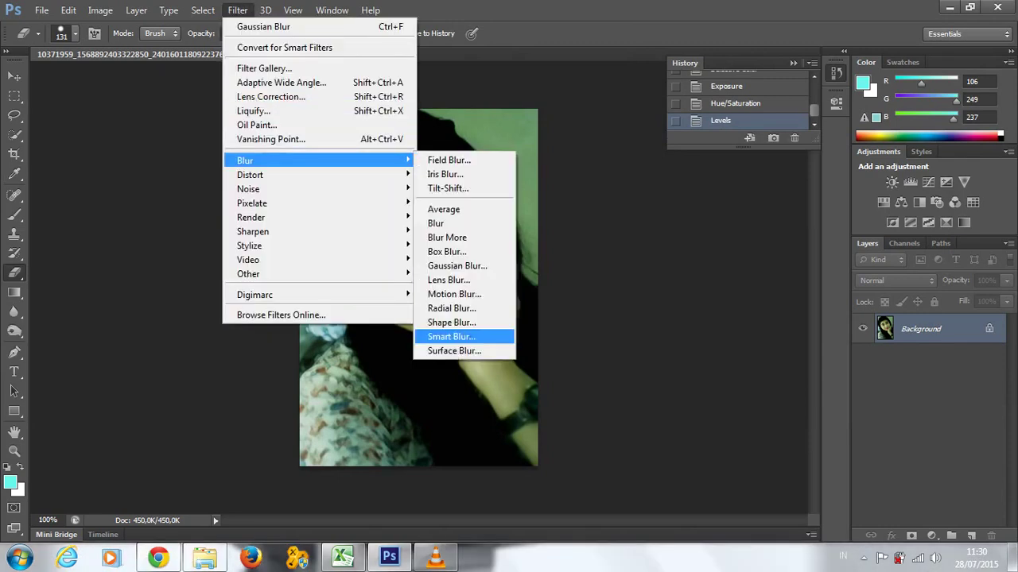
pyautogui.click(451, 337)
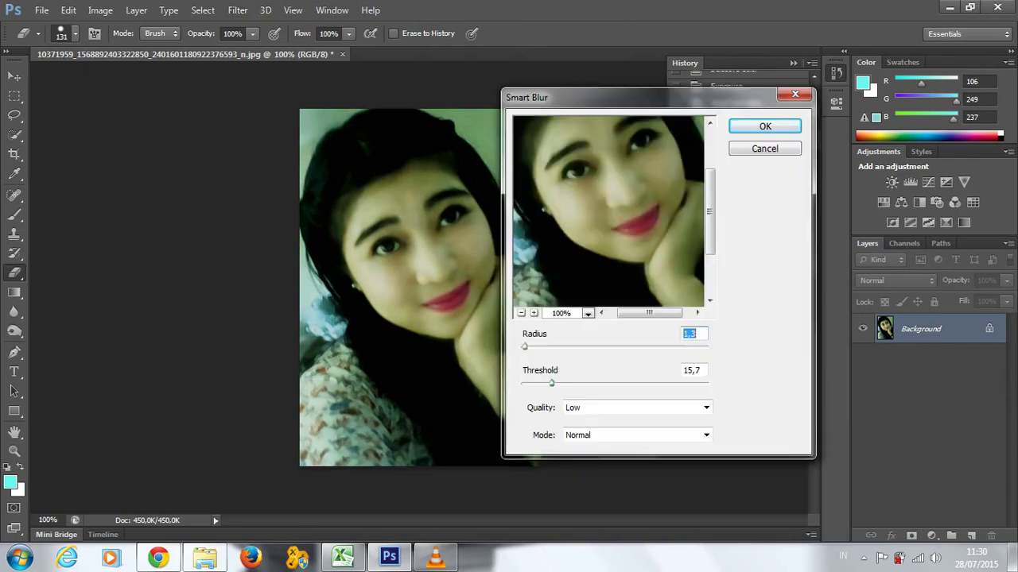
pyautogui.moveTo(551, 384); pyautogui.dragTo(546, 383)
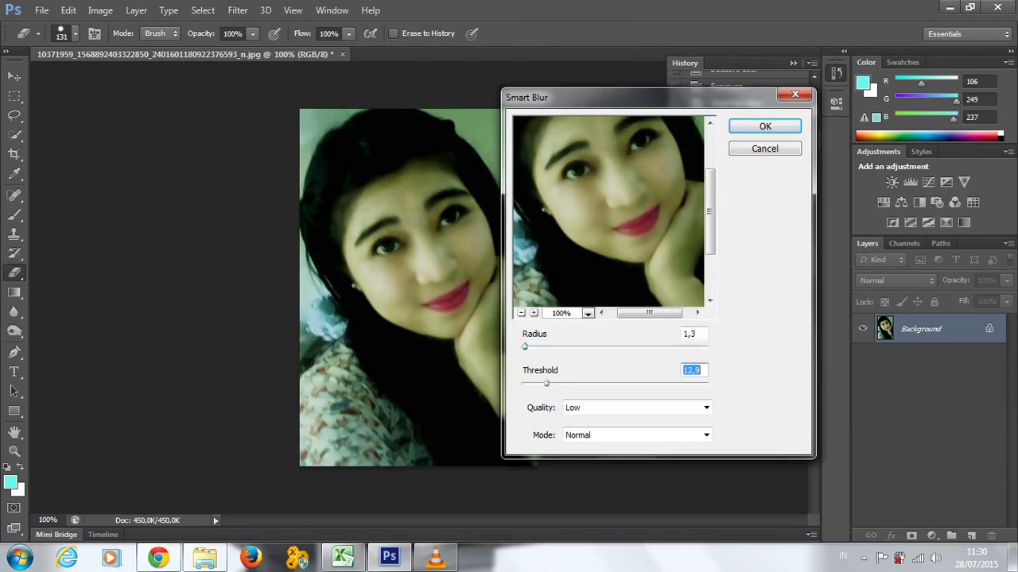
pyautogui.moveTo(525, 346); pyautogui.dragTo(524, 347)
pyautogui.press('Return')
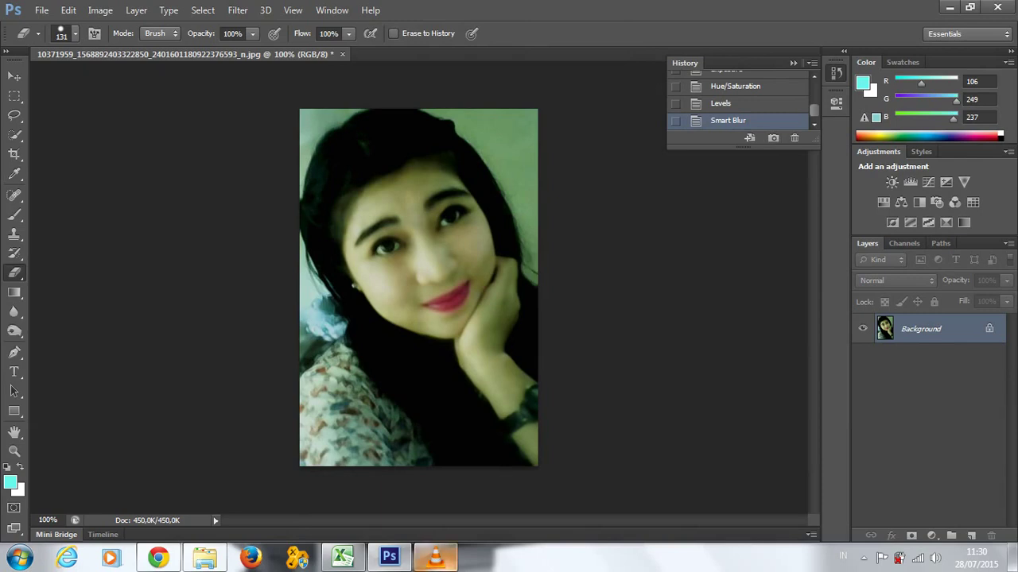
# Open the Selective Color adjustment from Image > Adjustments.
pyautogui.hotkey('alt', 'e')
pyautogui.press('Left')
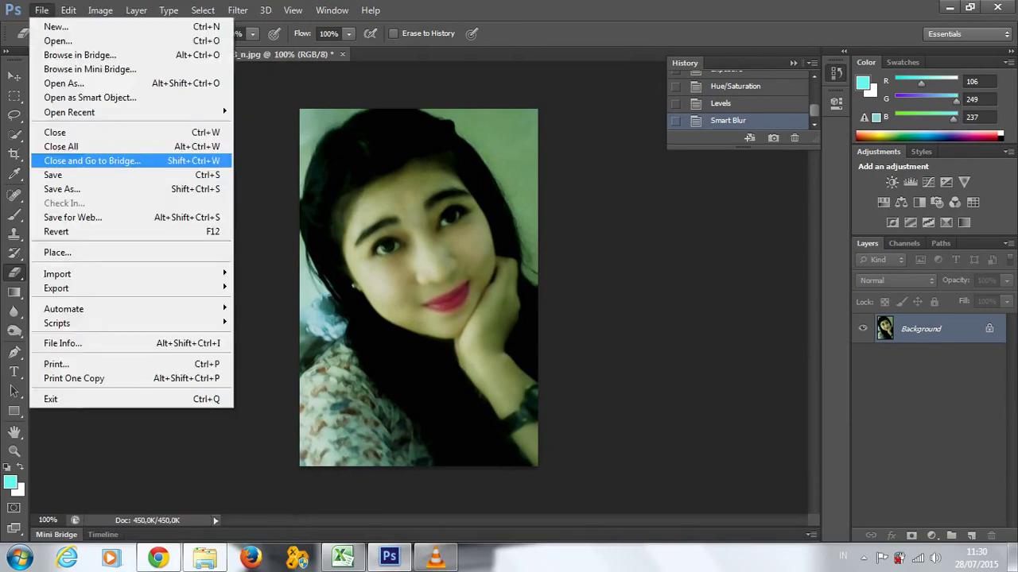
pyautogui.press('Right')
pyautogui.press('Right')
pyautogui.press('Down')
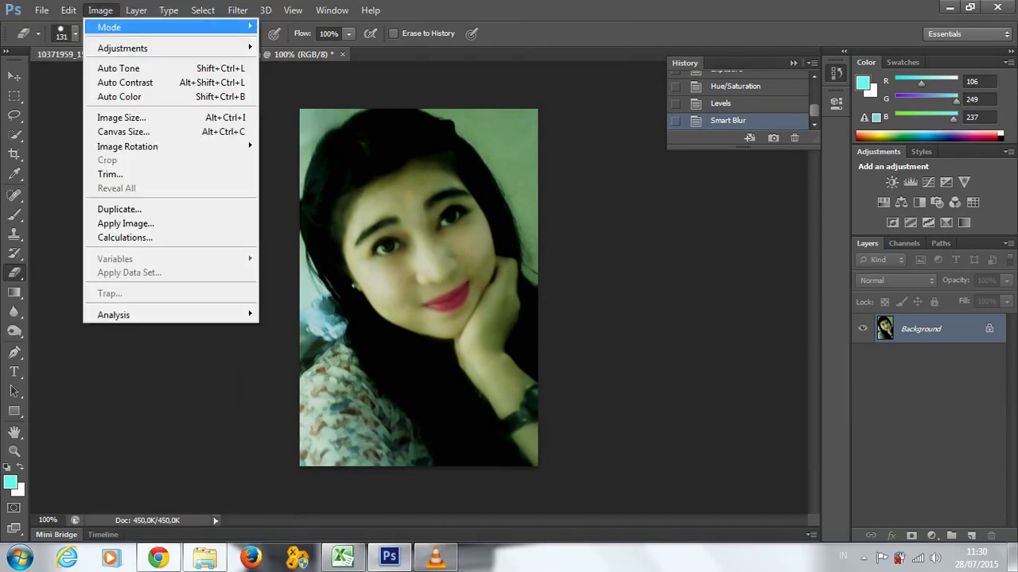
pyautogui.press('Down')
pyautogui.press('i')
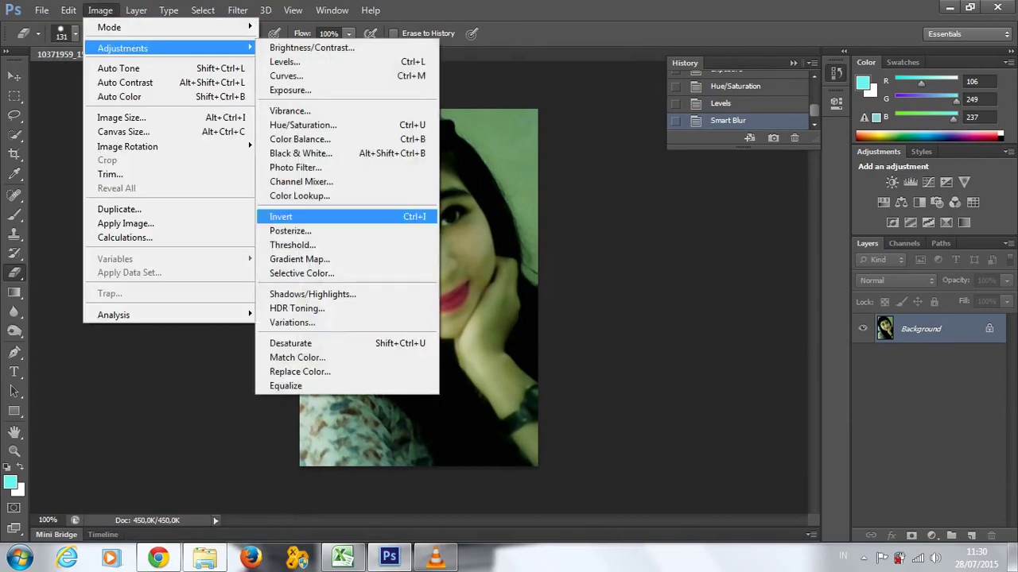
pyautogui.press('s')
pyautogui.press('Return')
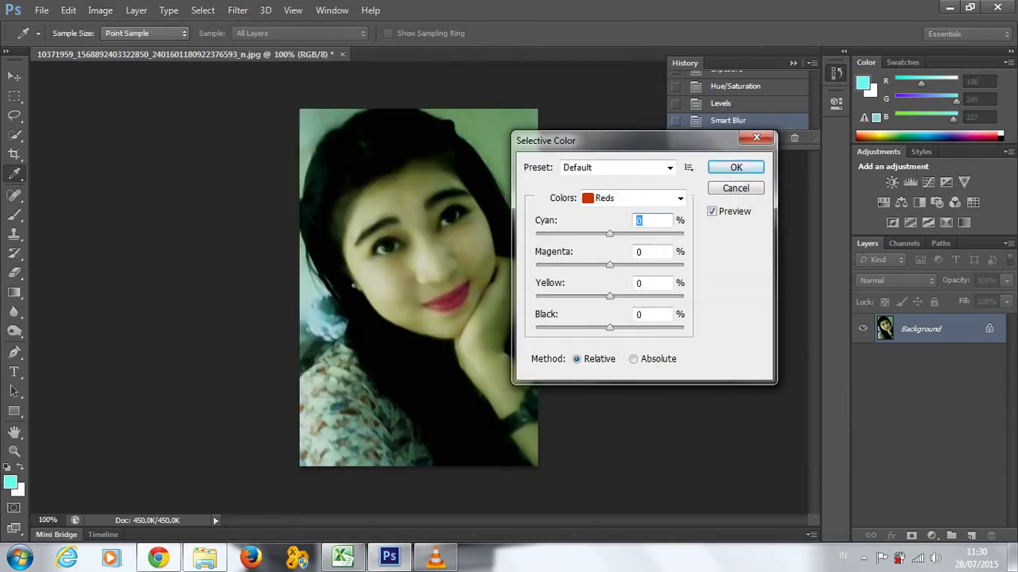
# Grade the Whites range: cyan -52, magenta -26, yellow -33.
pyautogui.click(680, 198)
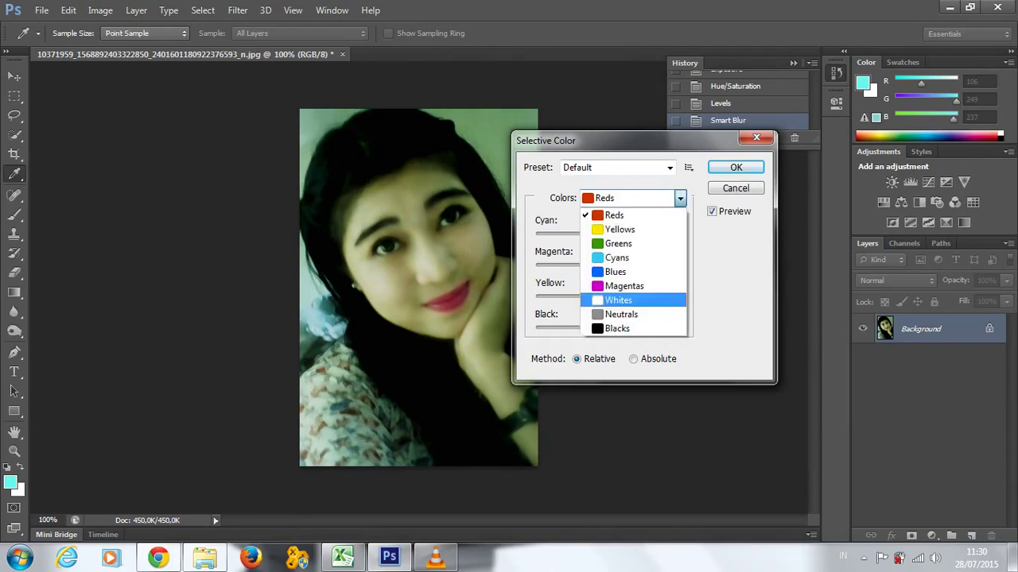
pyautogui.click(619, 300)
pyautogui.press('Tab')
pyautogui.write('-19')
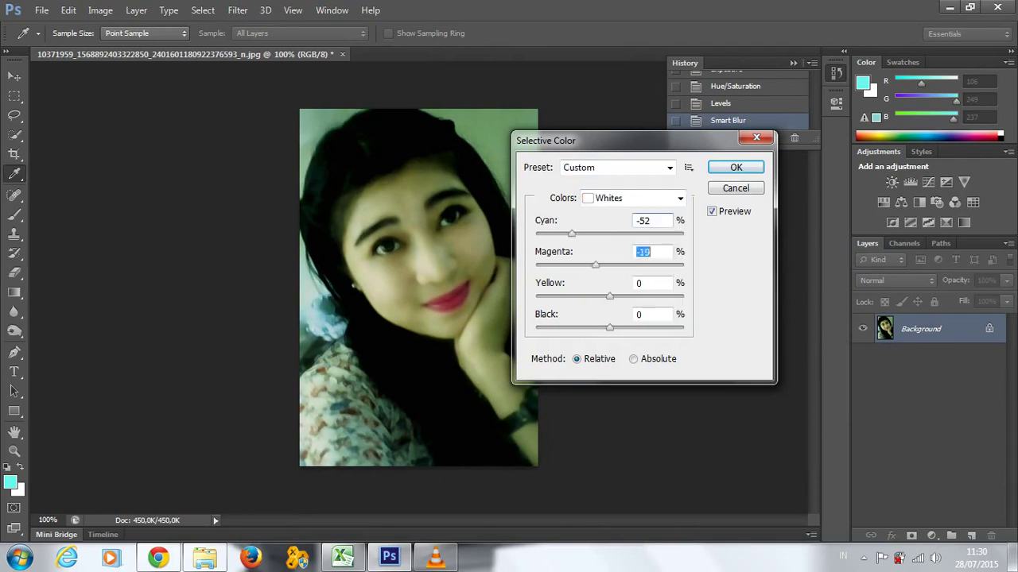
pyautogui.press('Down')
pyautogui.press('Down')
pyautogui.press('Down')
pyautogui.press('Tab')
pyautogui.write('-33')
pyautogui.press('Tab')
pyautogui.write('+37')
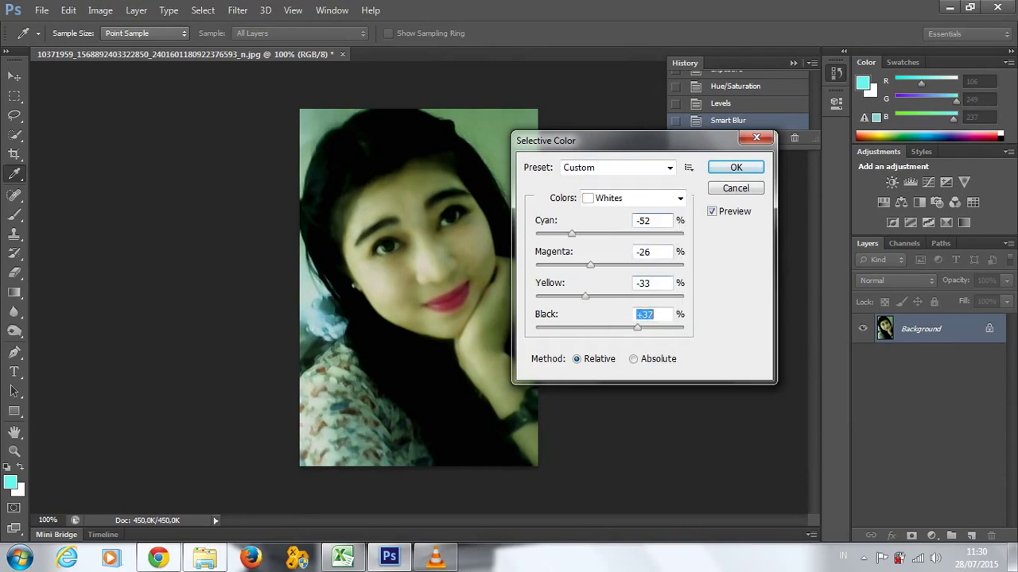
pyautogui.write('-40')
# Grade the Neutrals range: cyan +13, magenta +16, yellow -11.
pyautogui.click(679, 198)
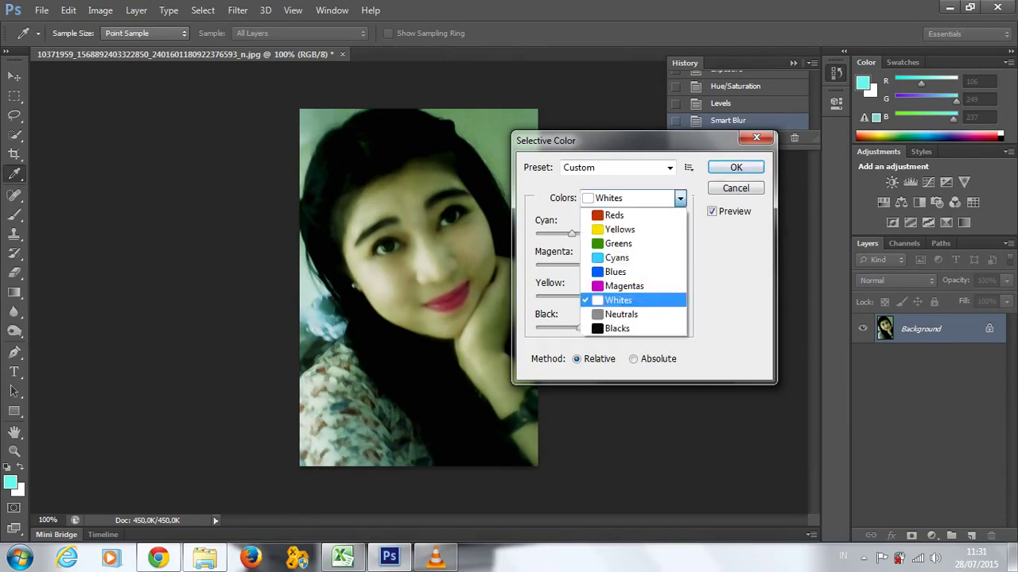
pyautogui.click(621, 314)
pyautogui.click(651, 221)
pyautogui.write('13')
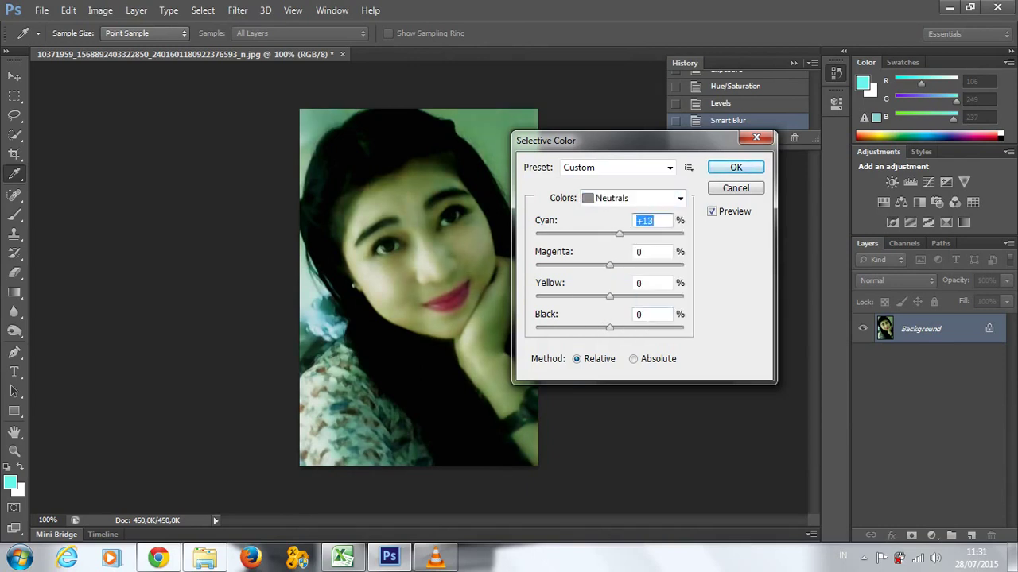
pyautogui.press('Tab')
pyautogui.write('-12')
pyautogui.write('16')
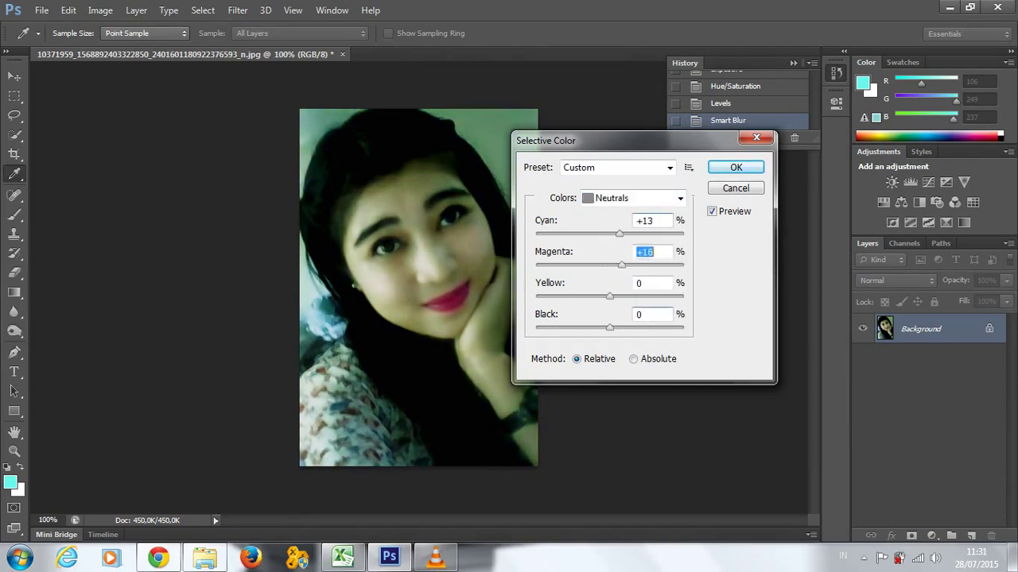
pyautogui.press('Tab')
pyautogui.write('-9')
pyautogui.write('-11')
pyautogui.press('Tab')
pyautogui.write('-12')
# Set Neutrals black to -22, apply the Selective Color grade, and bring VLC to the front.
pyautogui.moveTo(557, 141); pyautogui.dragTo(632, 157)
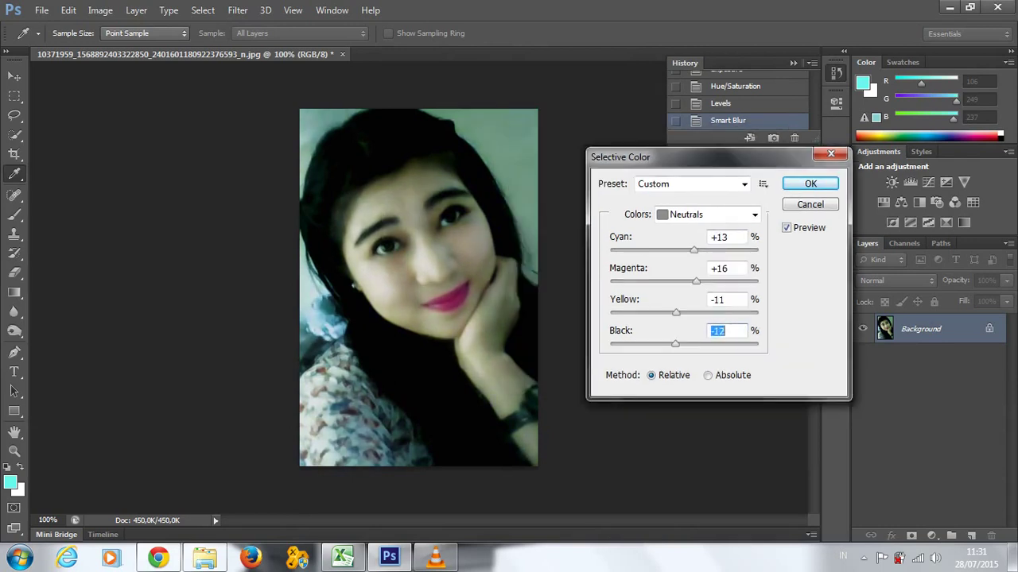
pyautogui.hotkey('shift', 'Down')
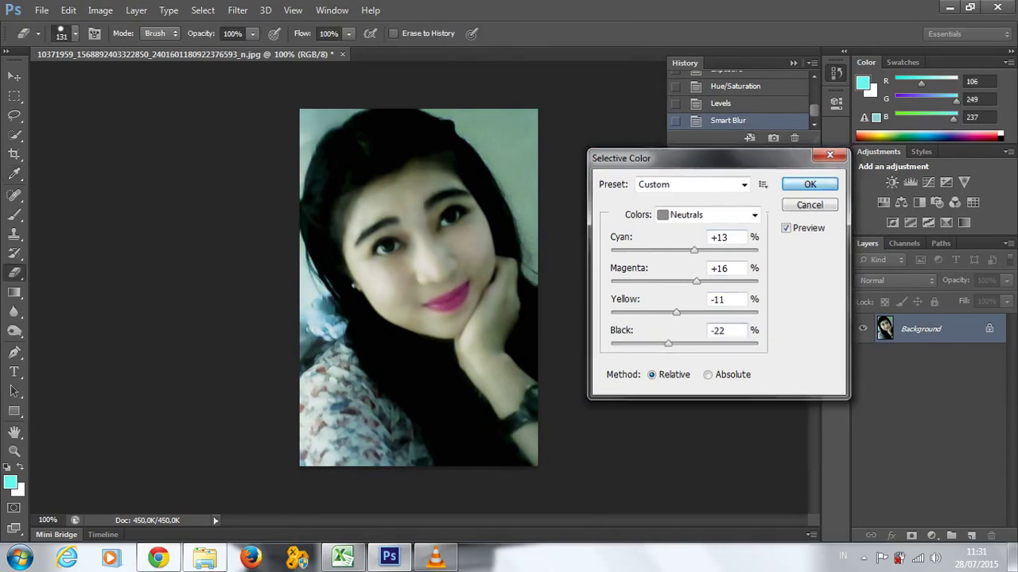
pyautogui.press('Return')
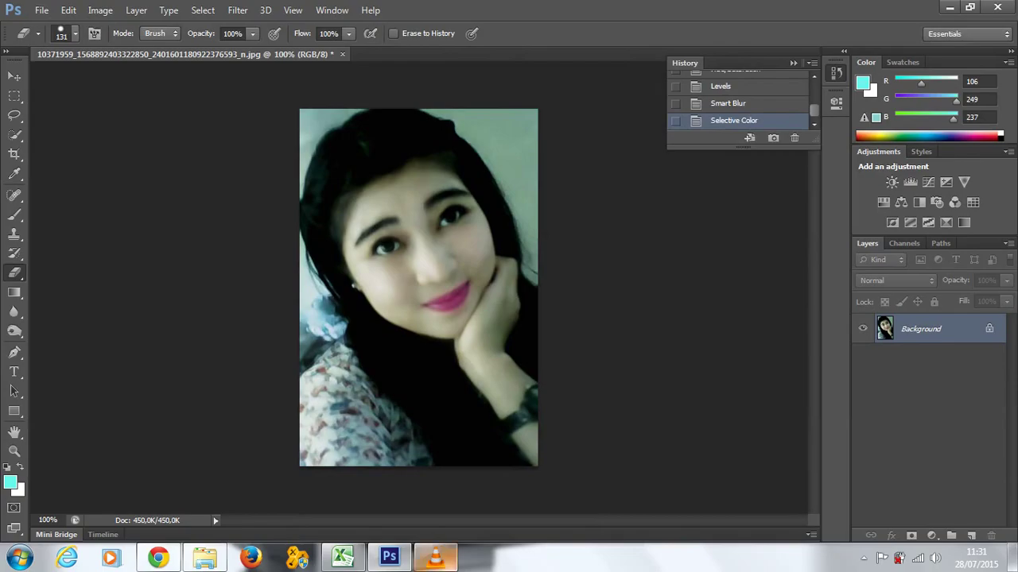
pyautogui.click(435, 557)
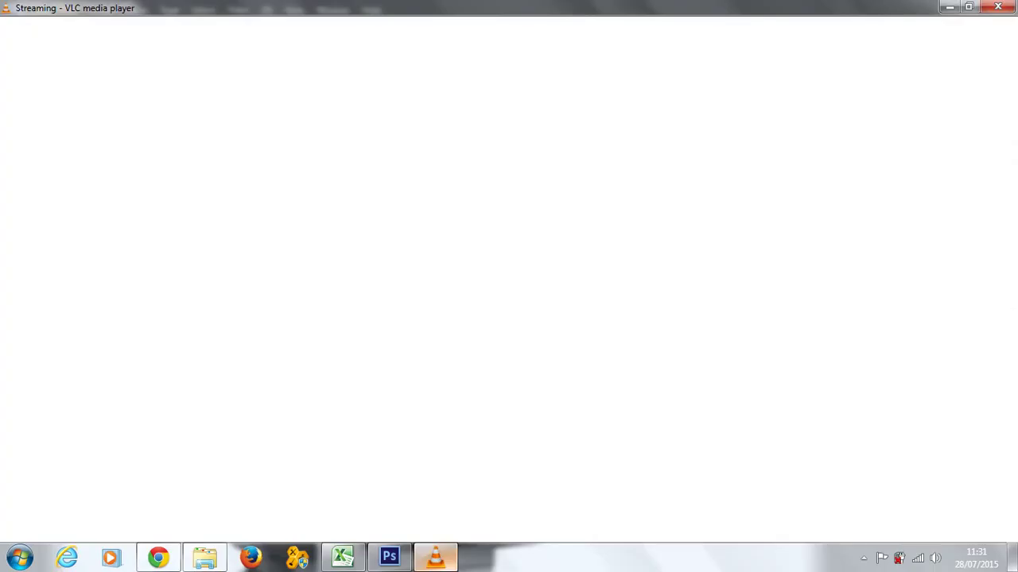